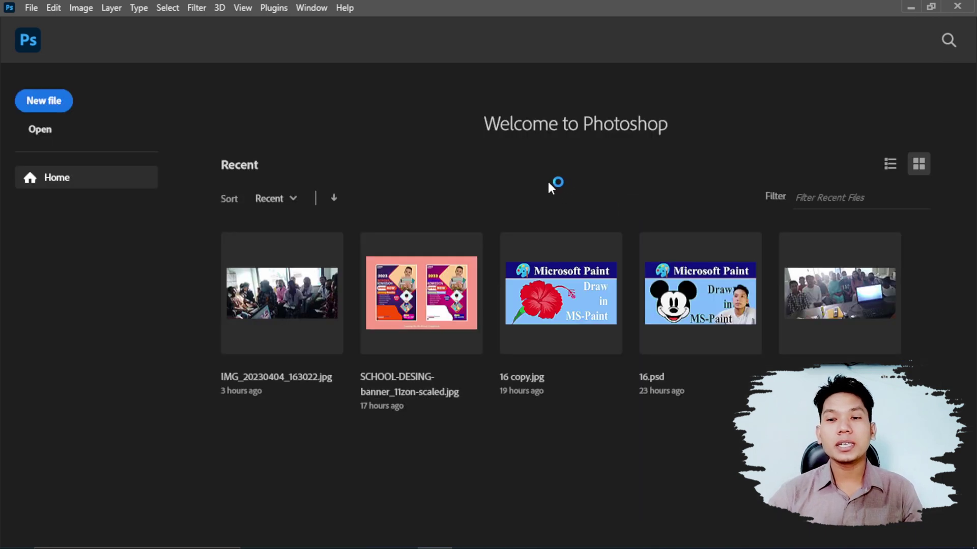
Step: Toggle the start screen's recent files between list and thumbnail views and try the name filter
{"action": "left_click", "coordinate": [889, 169]}
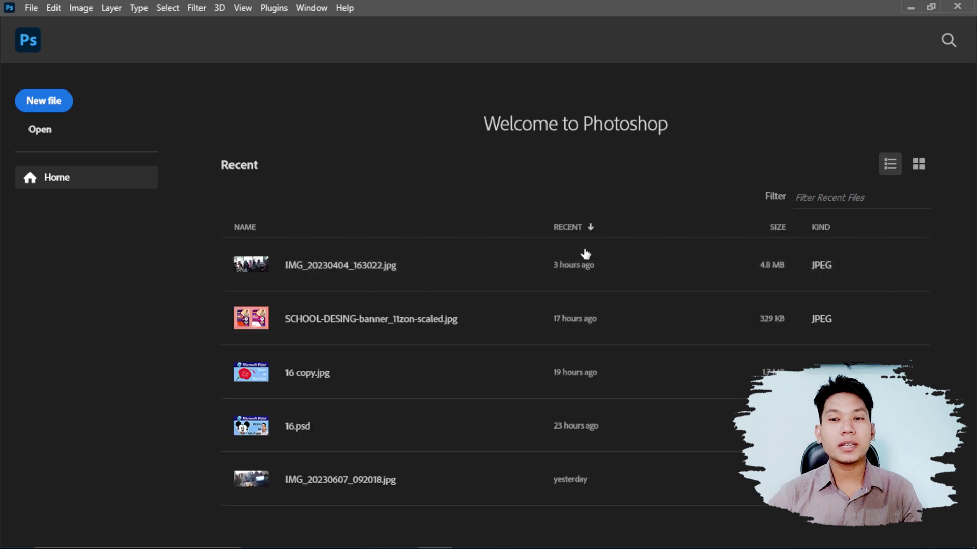
{"action": "left_click", "coordinate": [920, 164]}
{"action": "left_click", "coordinate": [884, 172]}
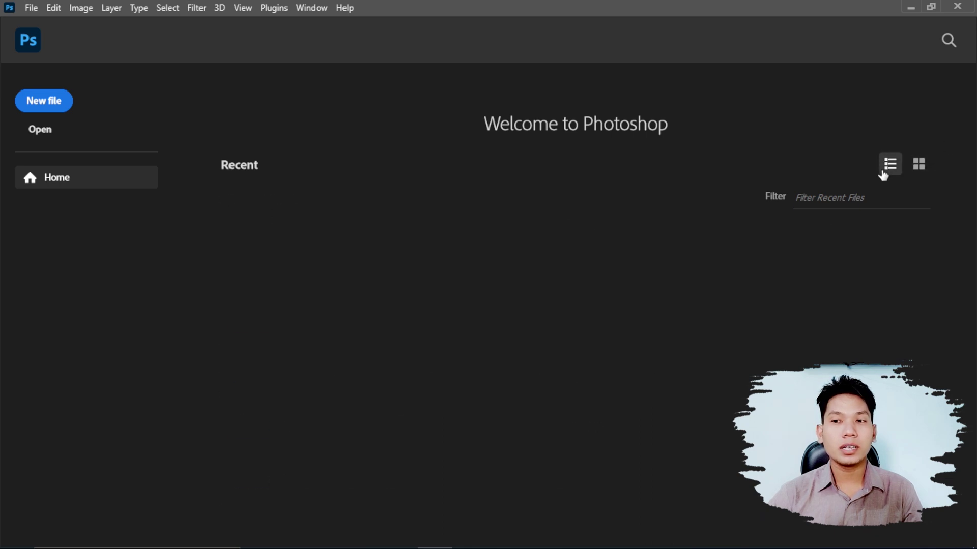
{"action": "left_click", "coordinate": [918, 164]}
{"action": "left_click", "coordinate": [837, 200]}
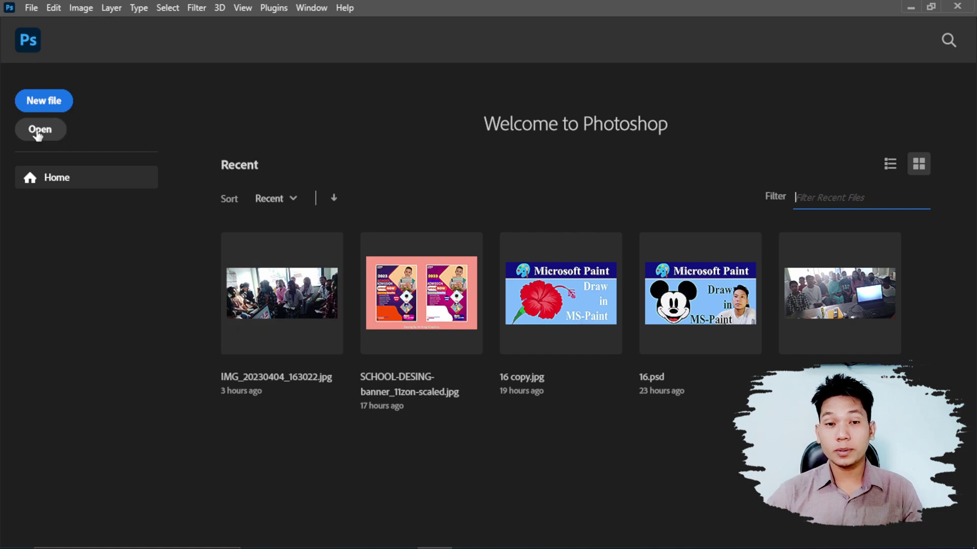
{"action": "left_click", "coordinate": [56, 186]}
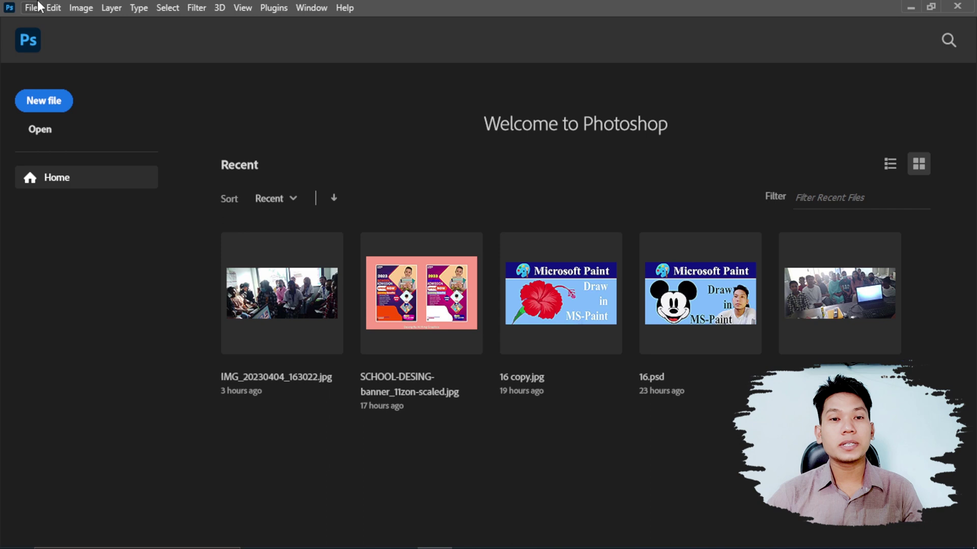
Step: Open the New Document dialog from the File menu
{"action": "left_click", "coordinate": [56, 102]}
{"action": "key", "text": "Escape"}
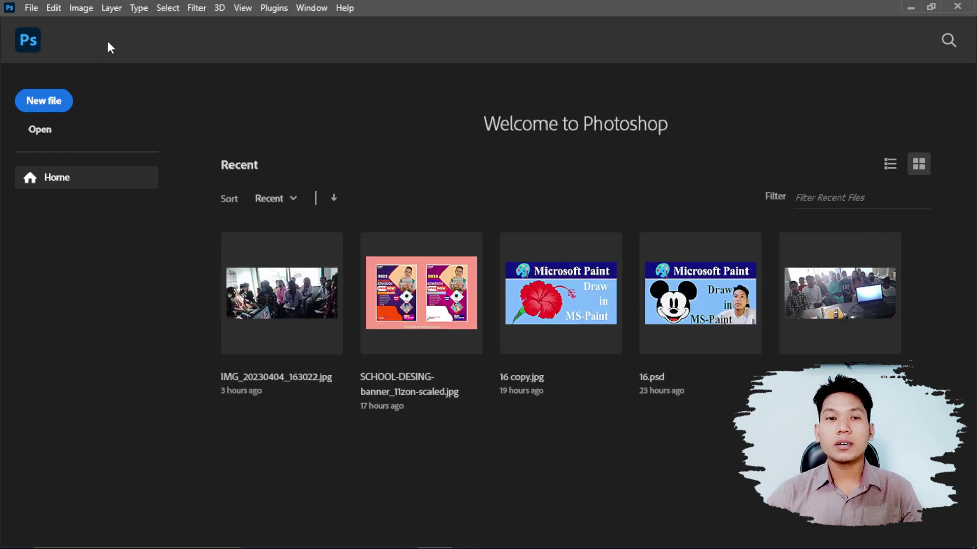
{"action": "left_click", "coordinate": [37, 8]}
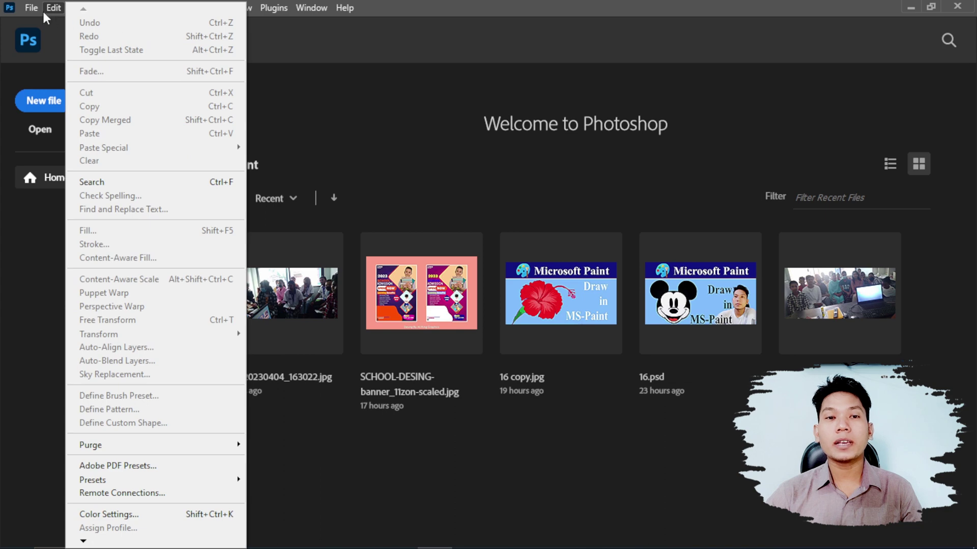
{"action": "left_click", "coordinate": [44, 14]}
{"action": "left_click", "coordinate": [40, 12]}
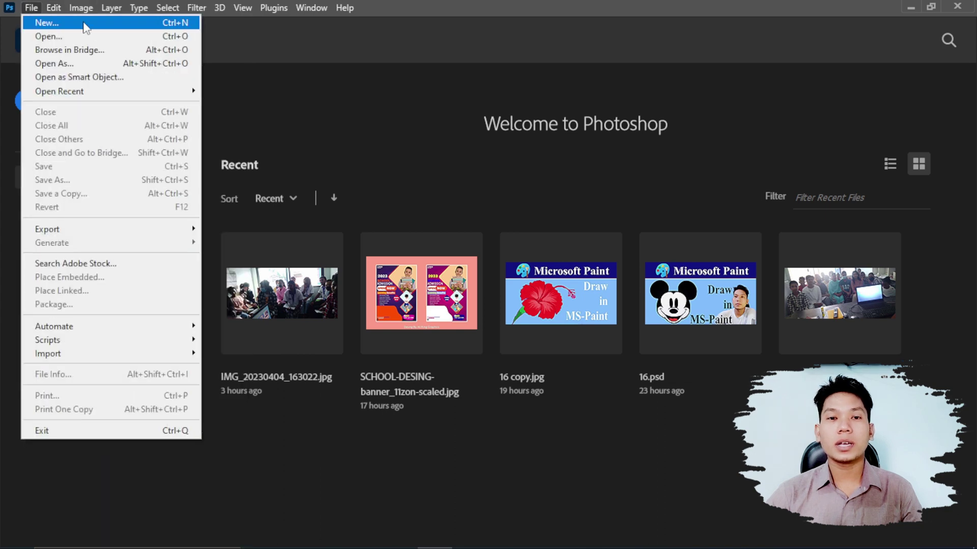
{"action": "left_click", "coordinate": [358, 116]}
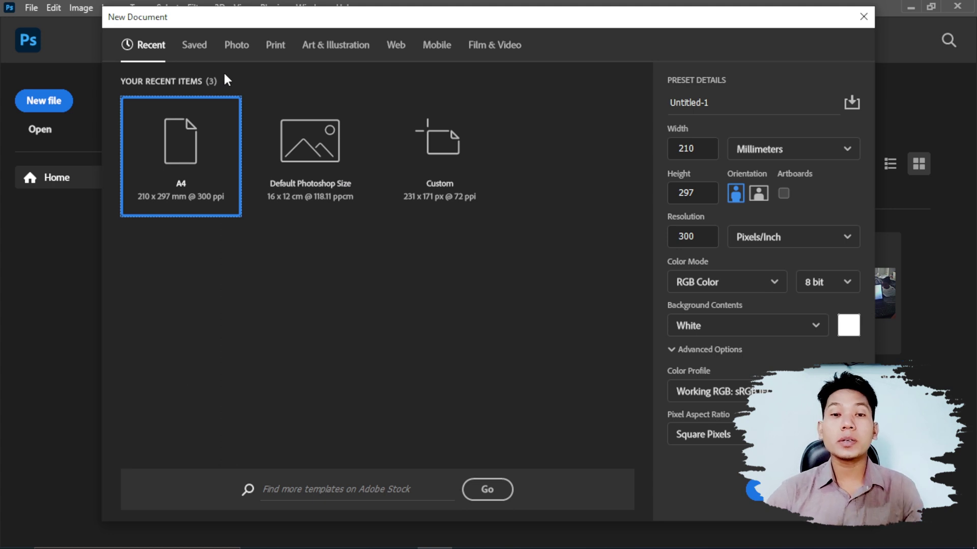
Step: Browse the Saved, Photo and Print preset categories, stopping on the Print presets
{"action": "left_click", "coordinate": [196, 46]}
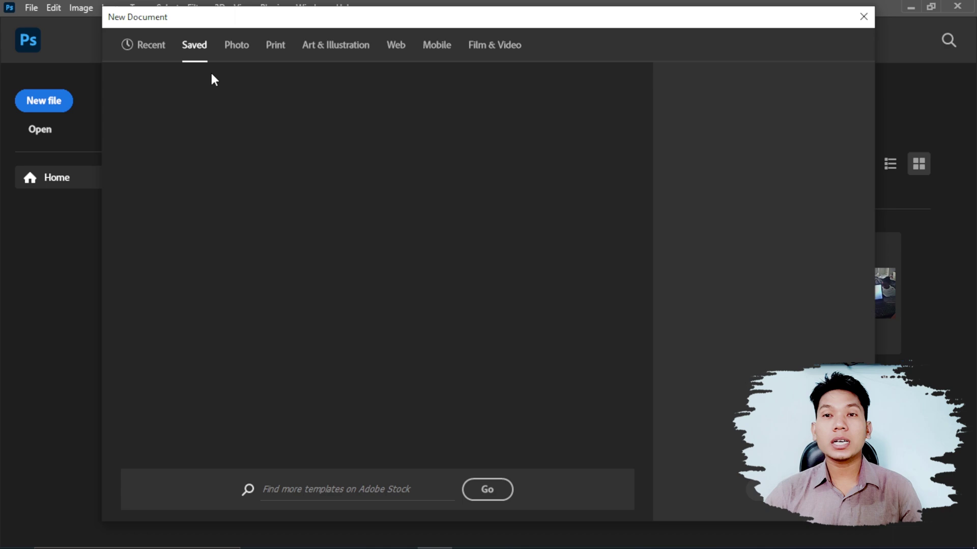
{"action": "left_click", "coordinate": [241, 52]}
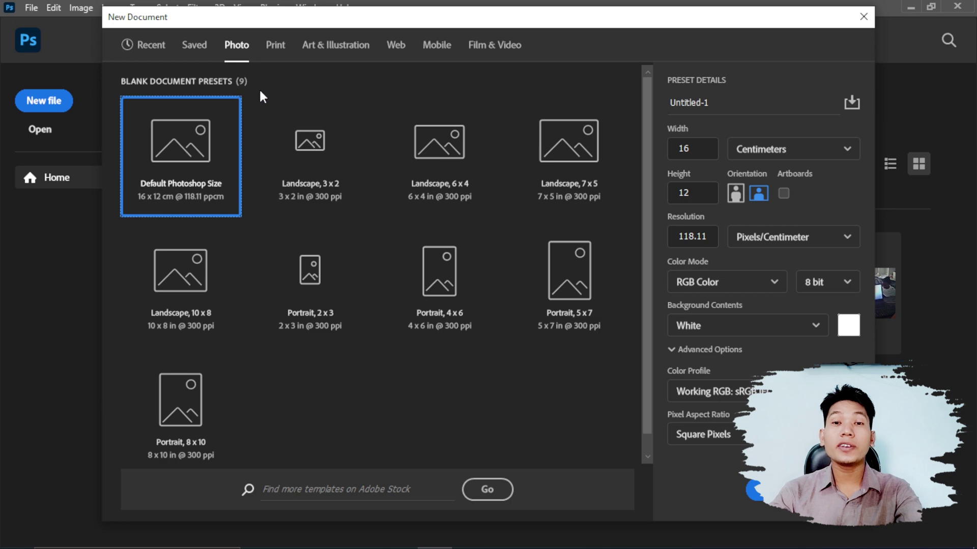
{"action": "left_click", "coordinate": [274, 46]}
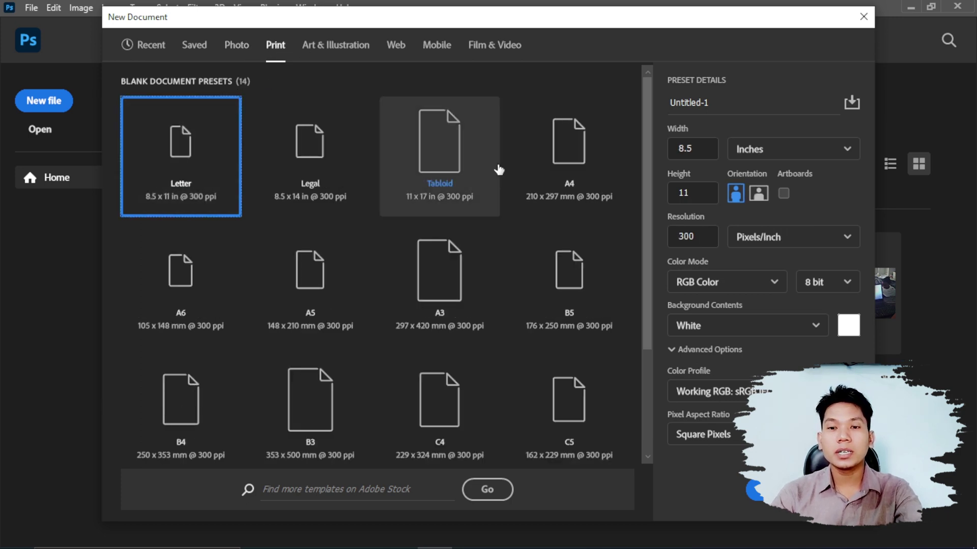
{"action": "scroll", "coordinate": [497, 168], "scroll_direction": "down", "scroll_amount": 3}
{"action": "scroll", "coordinate": [497, 168], "scroll_direction": "up", "scroll_amount": 3}
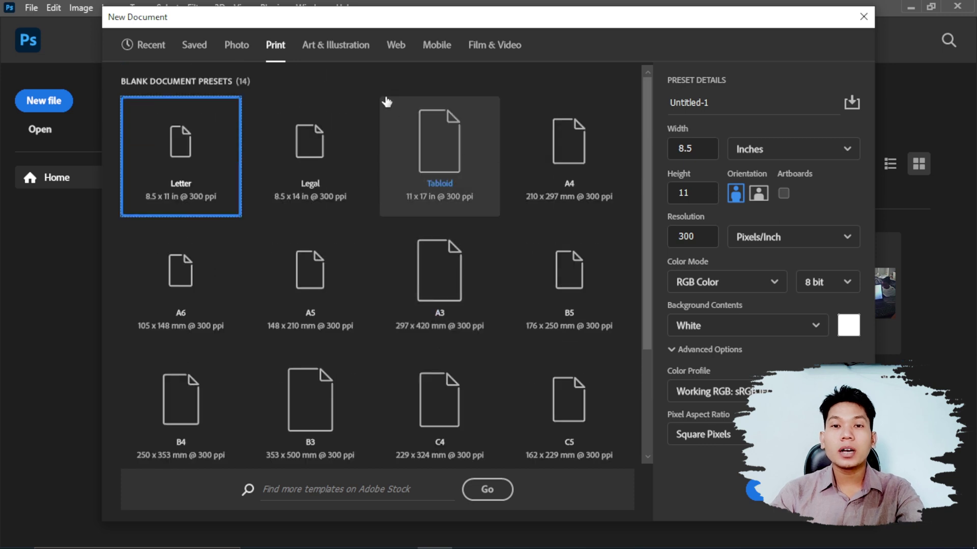
Step: Look through the Art & Illustration, Web, Mobile and Film & Video preset categories
{"action": "left_click", "coordinate": [348, 51]}
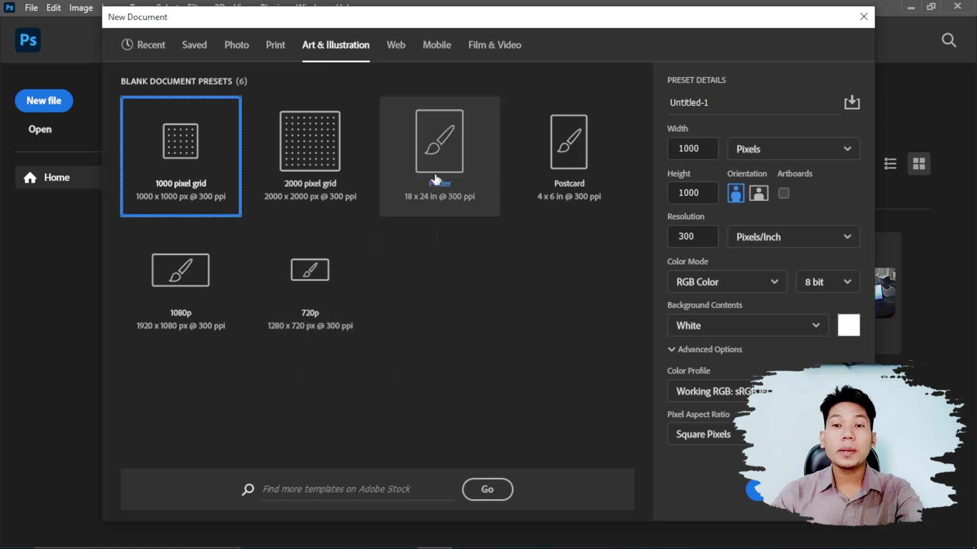
{"action": "left_click", "coordinate": [396, 47]}
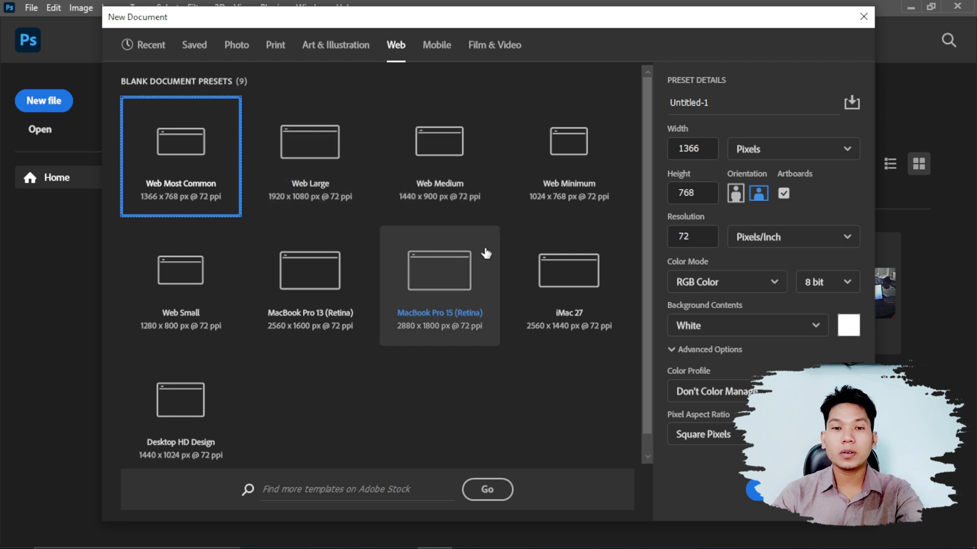
{"action": "scroll", "coordinate": [483, 253], "scroll_direction": "down", "scroll_amount": 1}
{"action": "scroll", "coordinate": [484, 253], "scroll_direction": "up", "scroll_amount": 1}
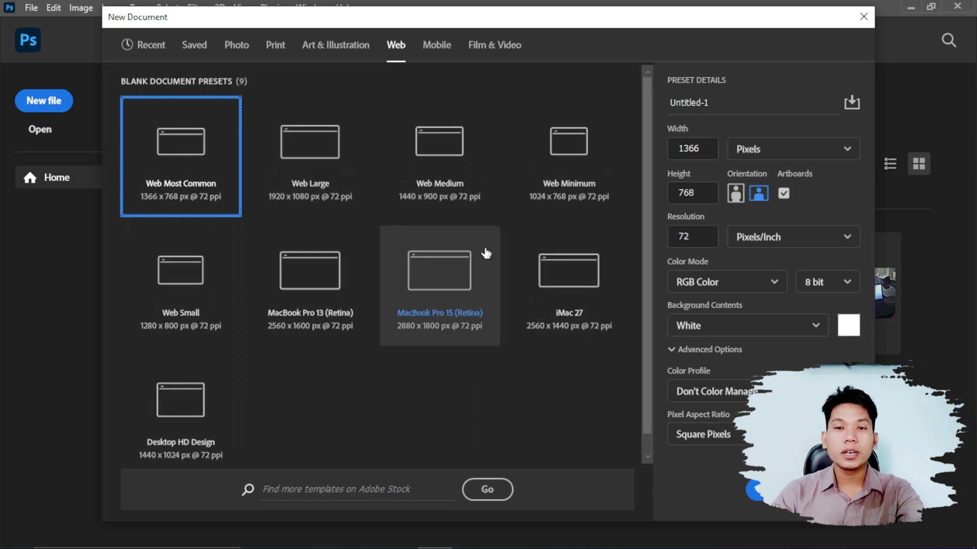
{"action": "left_click", "coordinate": [439, 47]}
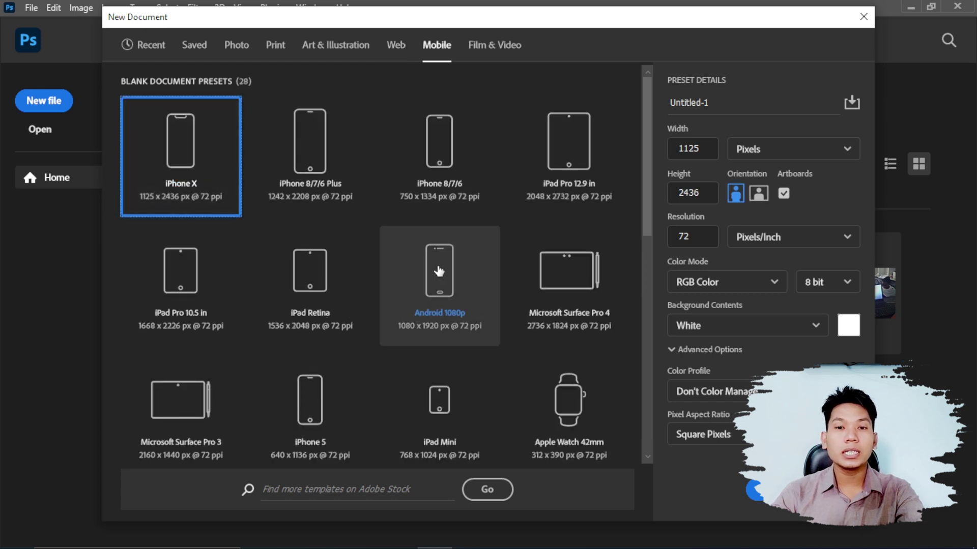
{"action": "scroll", "coordinate": [438, 271], "scroll_direction": "down", "scroll_amount": 4}
{"action": "scroll", "coordinate": [438, 271], "scroll_direction": "down", "scroll_amount": 5}
{"action": "scroll", "coordinate": [439, 271], "scroll_direction": "up", "scroll_amount": 5}
{"action": "scroll", "coordinate": [438, 271], "scroll_direction": "down", "scroll_amount": 5}
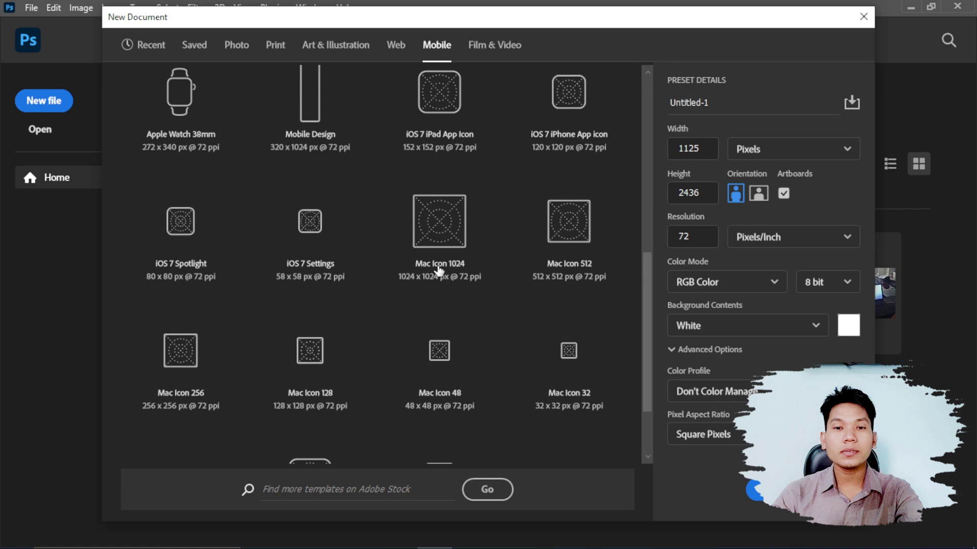
{"action": "scroll", "coordinate": [438, 270], "scroll_direction": "up", "scroll_amount": 2}
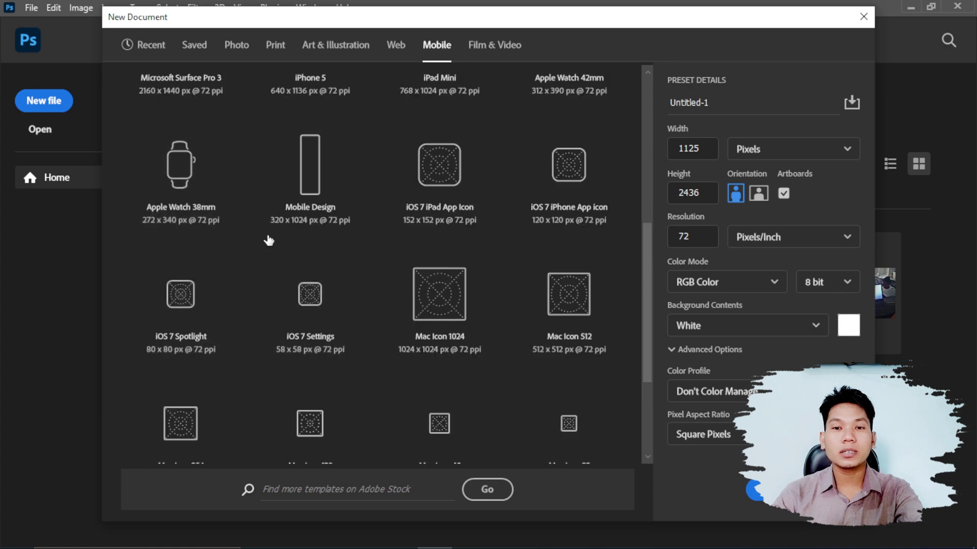
{"action": "scroll", "coordinate": [499, 247], "scroll_direction": "down", "scroll_amount": 2}
{"action": "scroll", "coordinate": [499, 250], "scroll_direction": "down", "scroll_amount": 2}
{"action": "scroll", "coordinate": [499, 249], "scroll_direction": "up", "scroll_amount": 8}
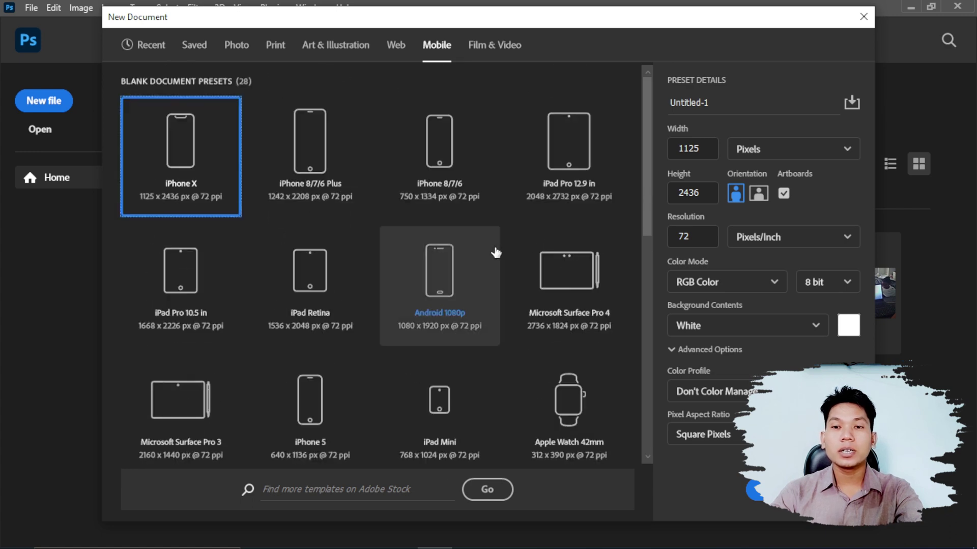
{"action": "left_click", "coordinate": [500, 47]}
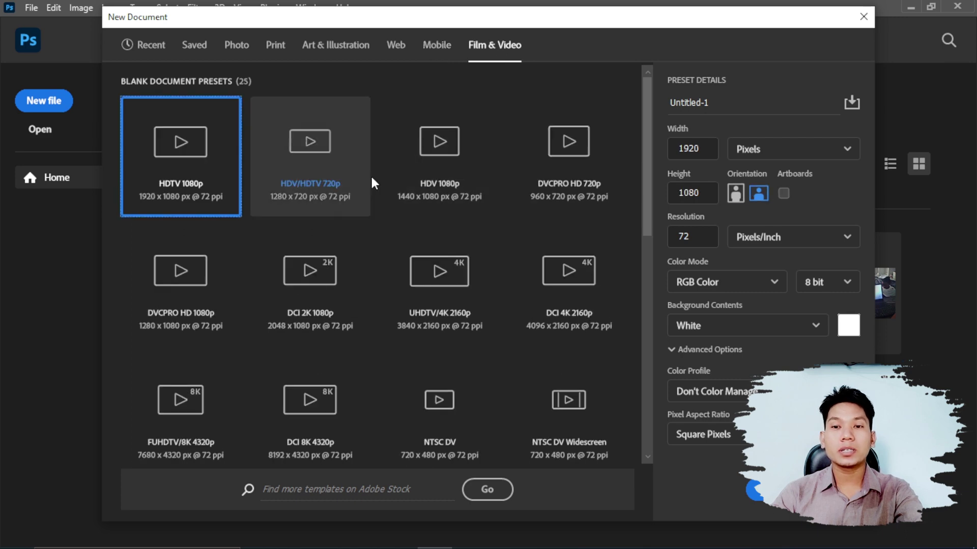
{"action": "scroll", "coordinate": [457, 313], "scroll_direction": "down", "scroll_amount": 5}
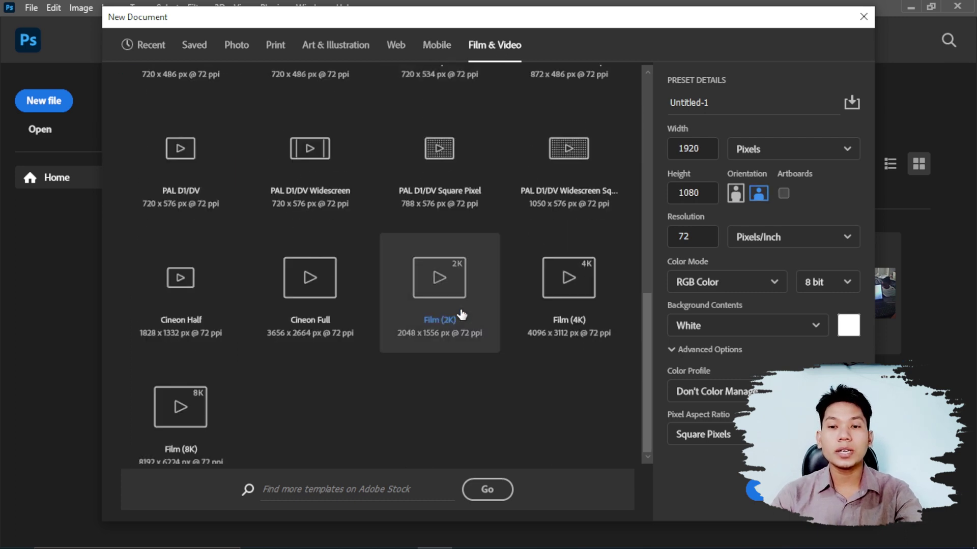
{"action": "scroll", "coordinate": [457, 313], "scroll_direction": "up", "scroll_amount": 4}
{"action": "scroll", "coordinate": [455, 308], "scroll_direction": "up", "scroll_amount": 1}
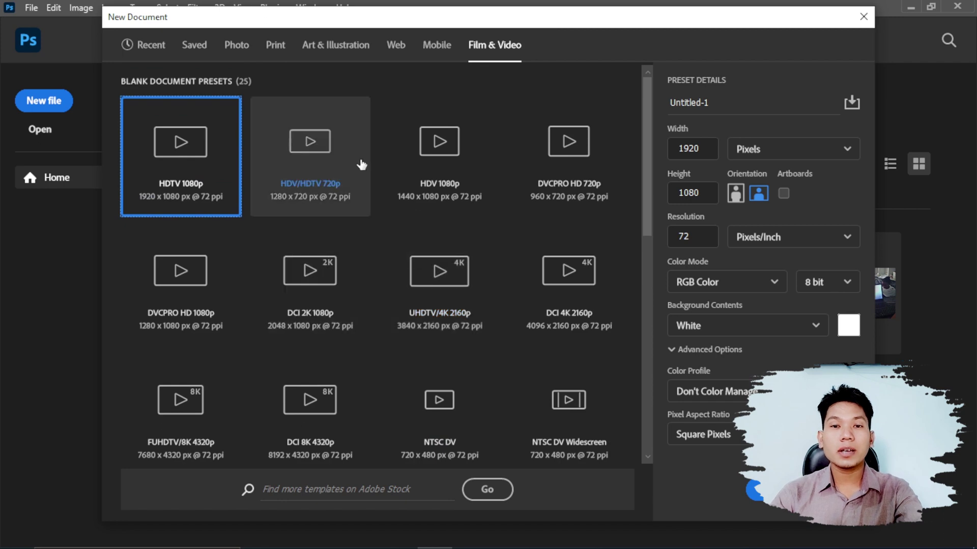
Step: Back in Print presets, choose A4 and create the 2480 x 3508 px, 300 ppi document
{"action": "left_click", "coordinate": [242, 48]}
{"action": "left_click", "coordinate": [273, 50]}
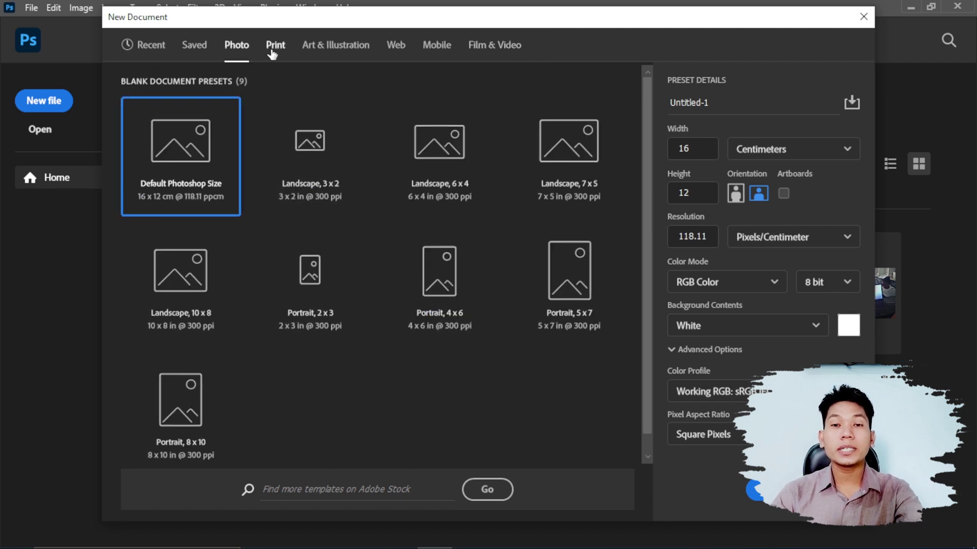
{"action": "left_click", "coordinate": [295, 153]}
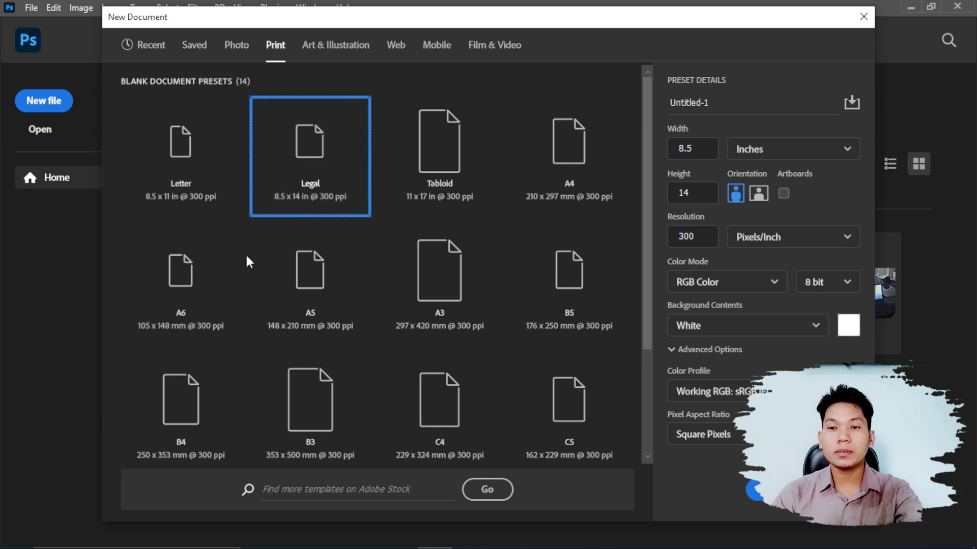
{"action": "left_click", "coordinate": [559, 140]}
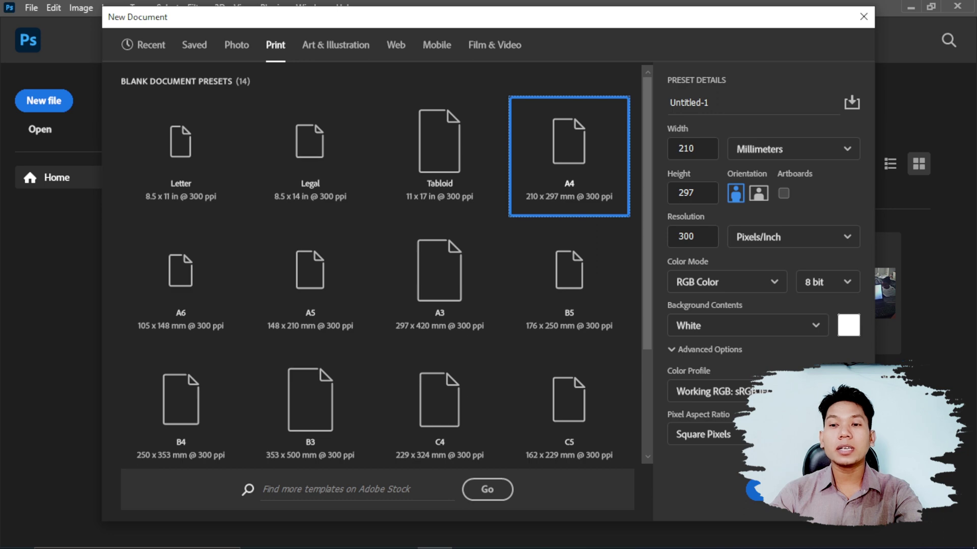
{"action": "key", "text": "Return"}
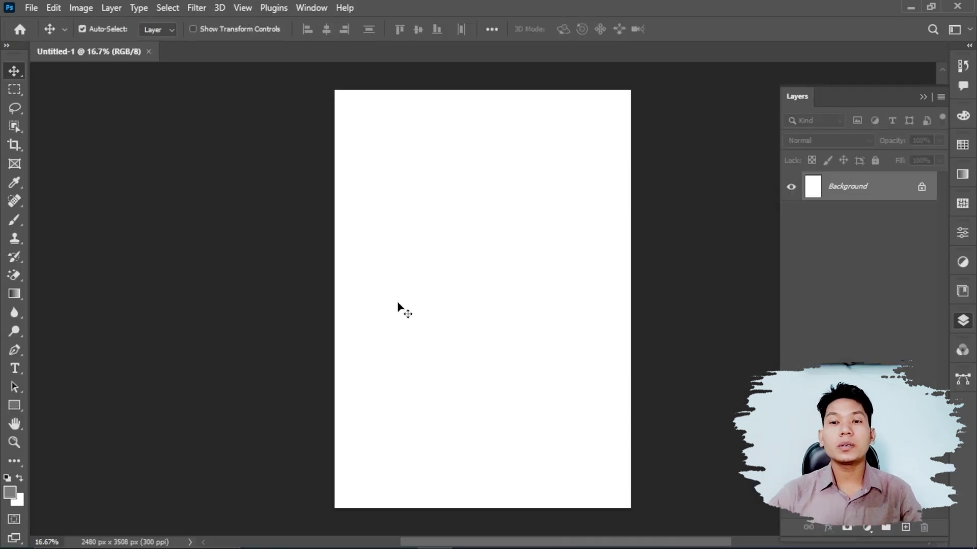
Step: Look over the blank A4 page and bring up the Move/Artboard tool flyout
{"action": "scroll", "coordinate": [545, 209], "scroll_direction": "up", "scroll_amount": 1}
{"action": "scroll", "coordinate": [545, 208], "scroll_direction": "down", "scroll_amount": 2}
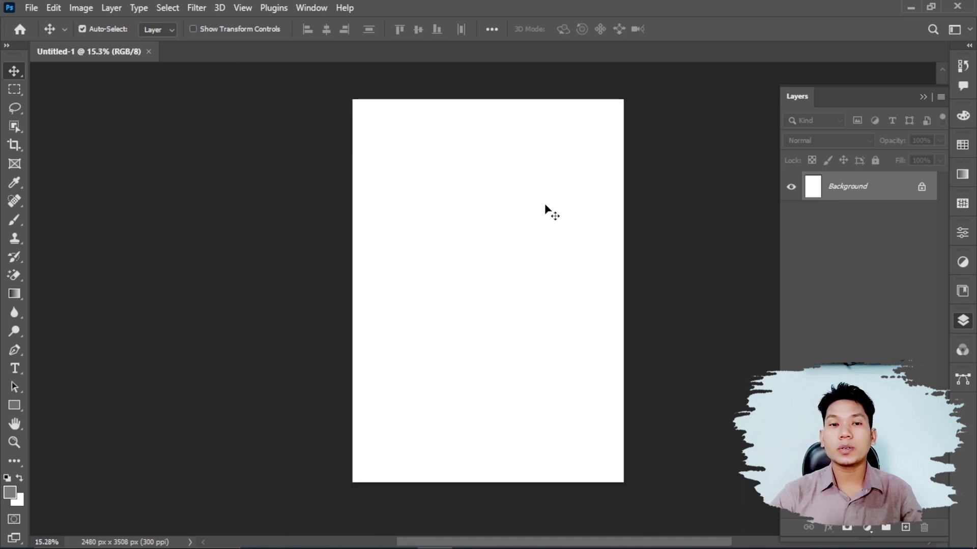
{"action": "scroll", "coordinate": [544, 206], "scroll_direction": "up", "scroll_amount": 1}
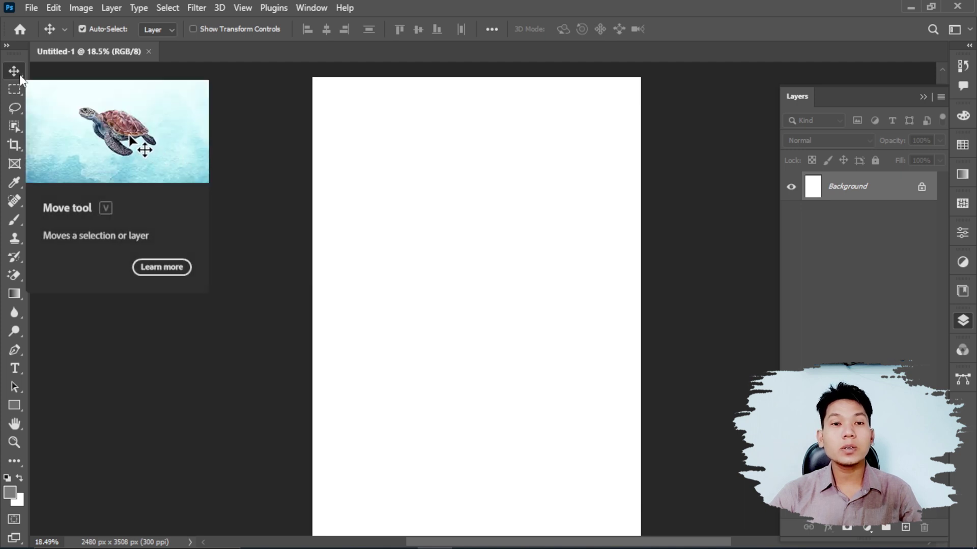
{"action": "scroll", "coordinate": [438, 194], "scroll_direction": "up", "scroll_amount": 3}
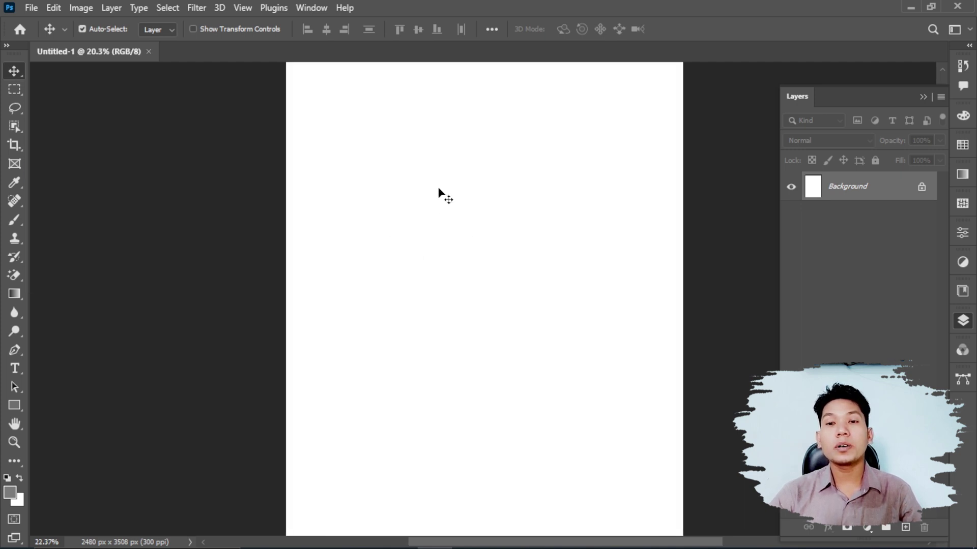
{"action": "scroll", "coordinate": [376, 211], "scroll_direction": "down", "scroll_amount": 2}
{"action": "scroll", "coordinate": [398, 206], "scroll_direction": "up", "scroll_amount": 3}
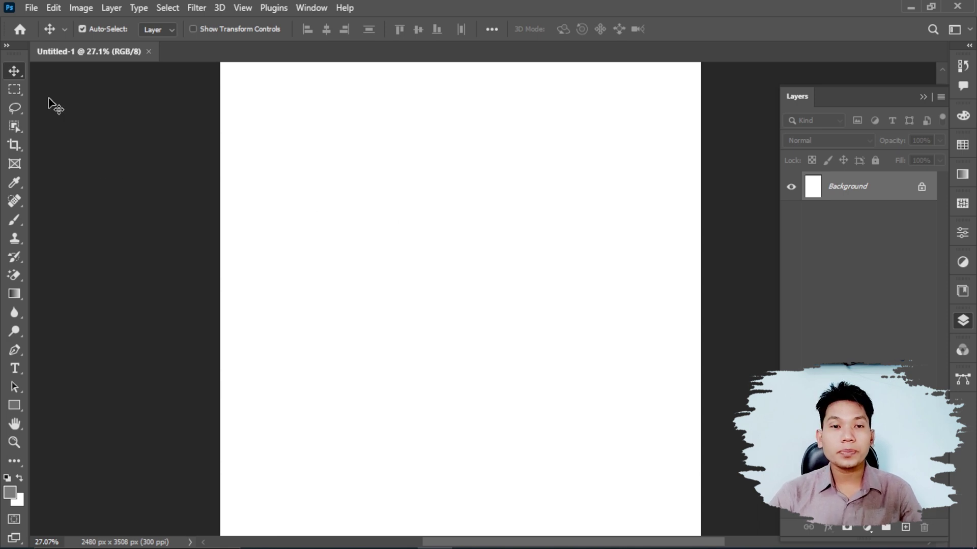
{"action": "right_click", "coordinate": [21, 78]}
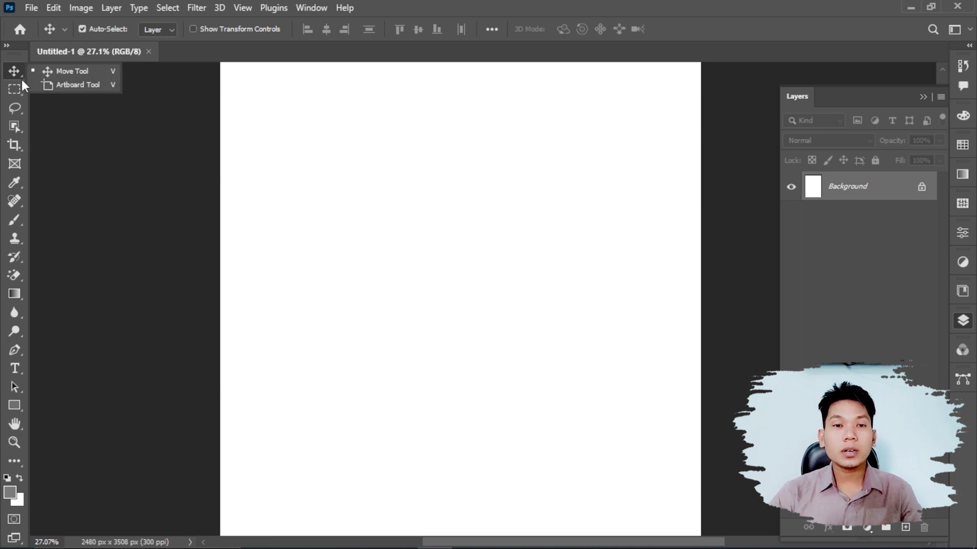
Step: Zoom out and drag out a wide white Artboard 1 with the Artboard tool, then return to Move
{"action": "left_click", "coordinate": [94, 83]}
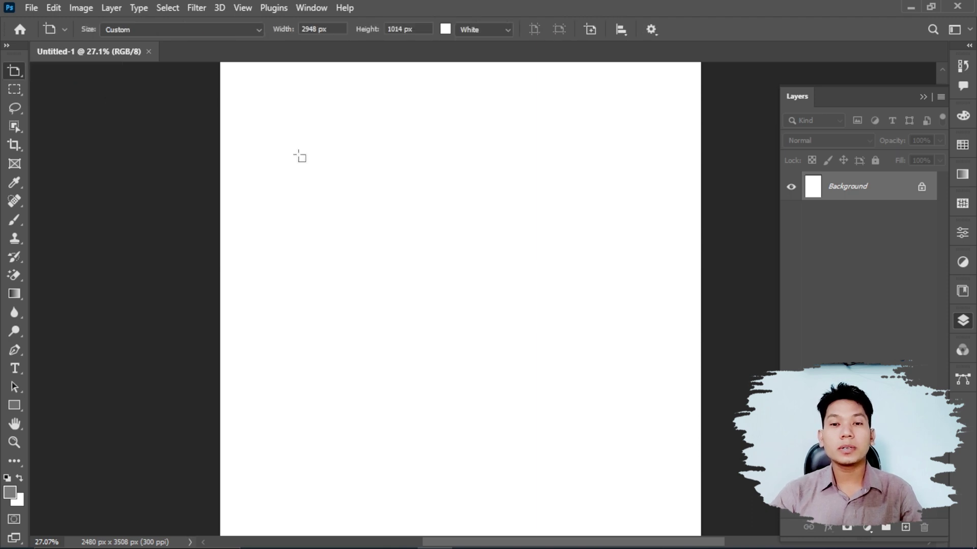
{"action": "key", "text": "ctrl+minus"}
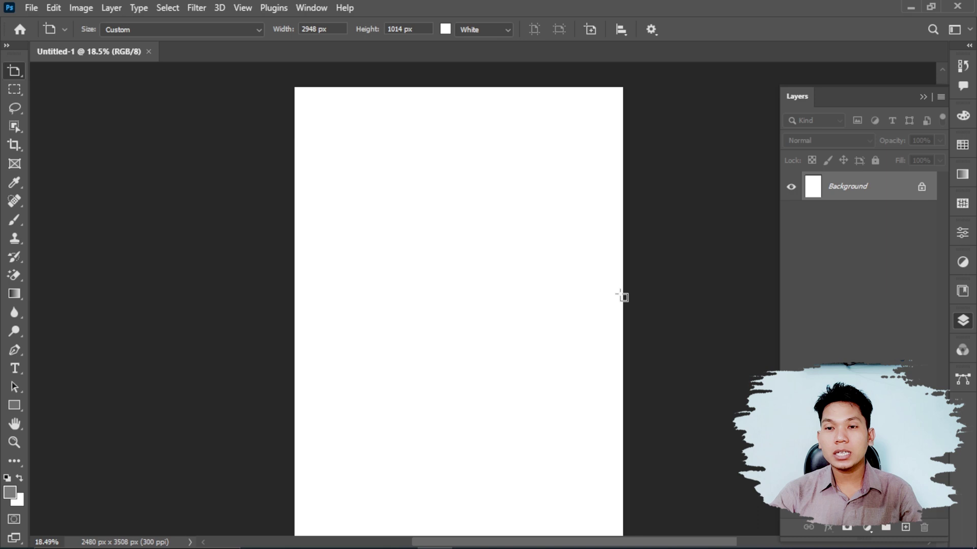
{"action": "key", "text": "ctrl+minus"}
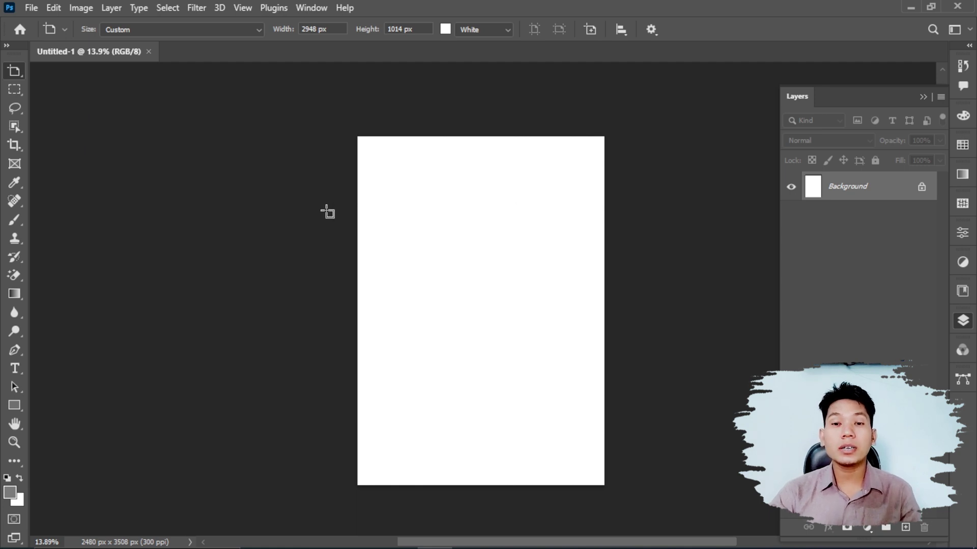
{"action": "left_click_drag", "start_coordinate": [329, 209], "coordinate": [512, 291]}
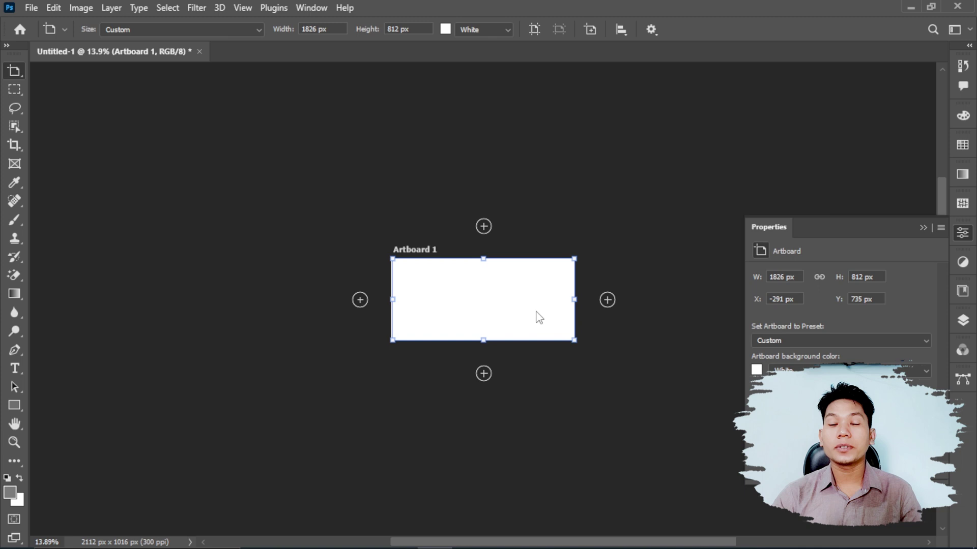
{"action": "scroll", "coordinate": [537, 316], "scroll_direction": "up", "scroll_amount": 2}
{"action": "key", "text": "v"}
{"action": "left_click_drag", "start_coordinate": [229, 203], "coordinate": [416, 285]}
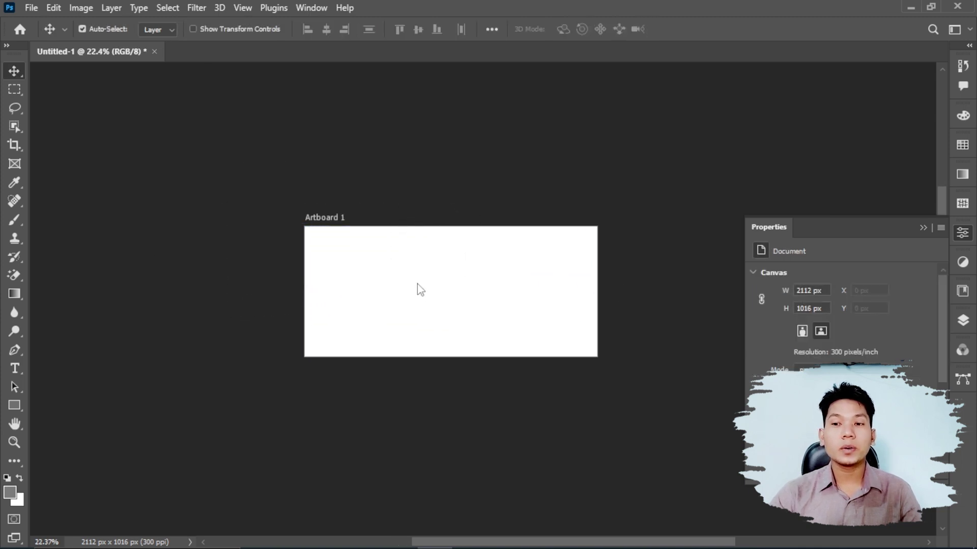
{"action": "right_click", "coordinate": [18, 76]}
Step: Undo the artboard to restore the plain A4 page and pick the Rectangular Marquee tool
{"action": "left_click", "coordinate": [31, 75]}
{"action": "left_click", "coordinate": [366, 285]}
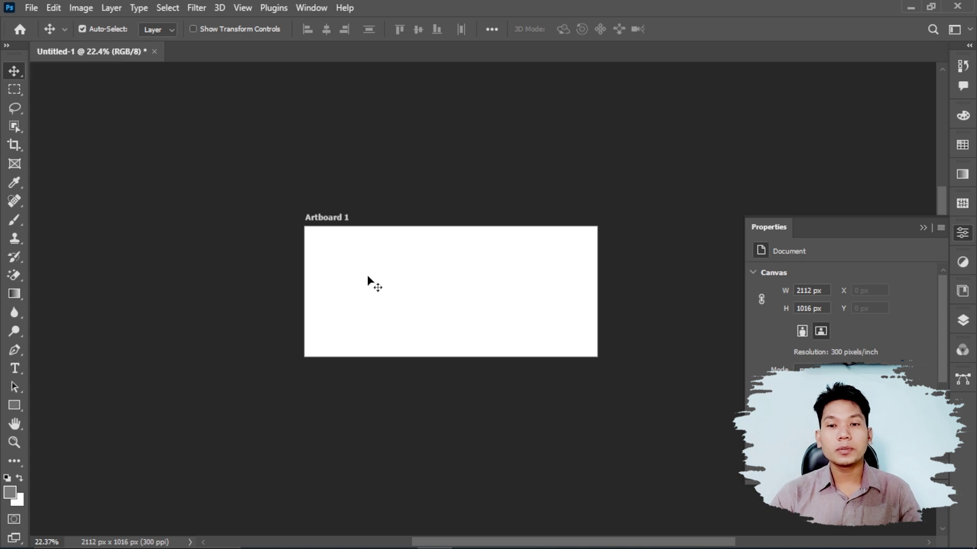
{"action": "key", "text": "ctrl+z"}
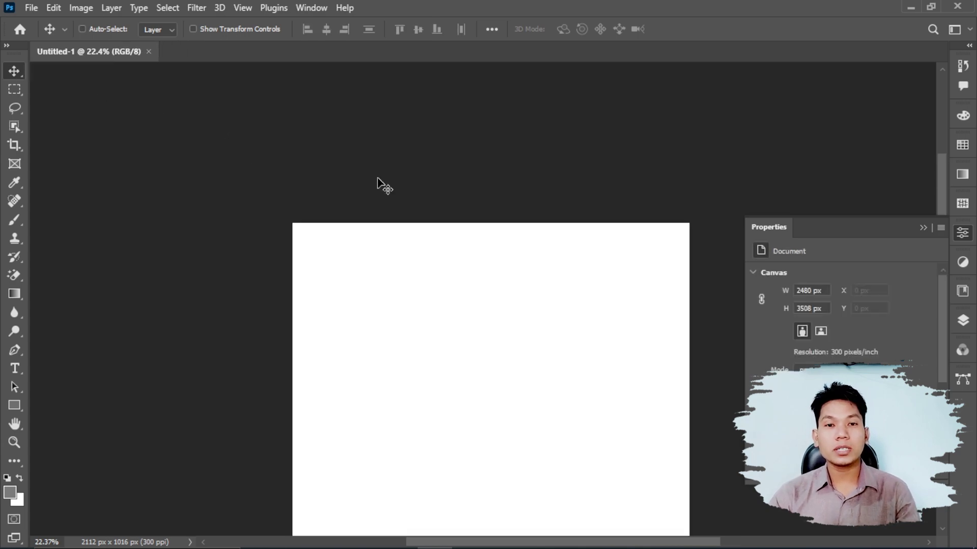
{"action": "scroll", "coordinate": [327, 179], "scroll_direction": "down", "scroll_amount": 4}
{"action": "scroll", "coordinate": [485, 342], "scroll_direction": "up", "scroll_amount": 3}
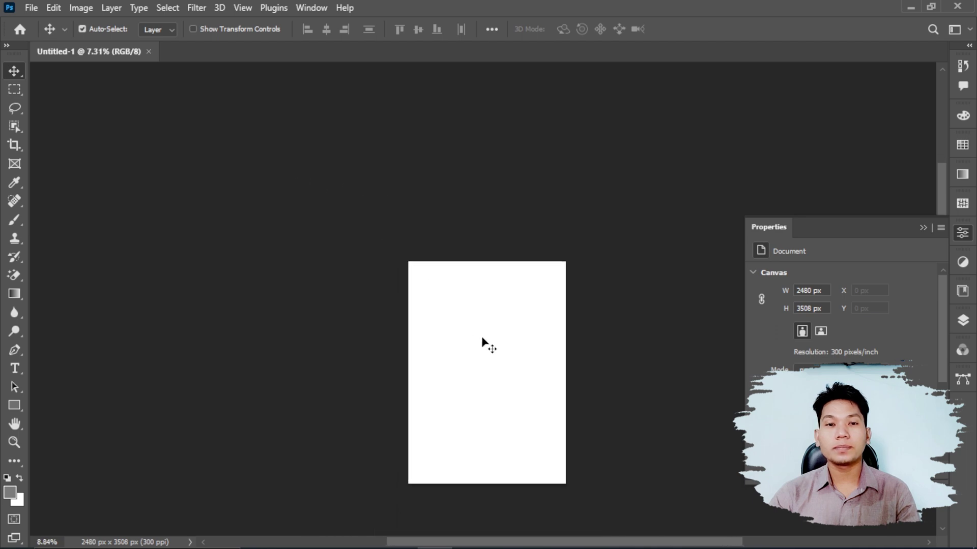
{"action": "scroll", "coordinate": [471, 336], "scroll_direction": "down", "scroll_amount": 2}
{"action": "scroll", "coordinate": [514, 366], "scroll_direction": "up", "scroll_amount": 4}
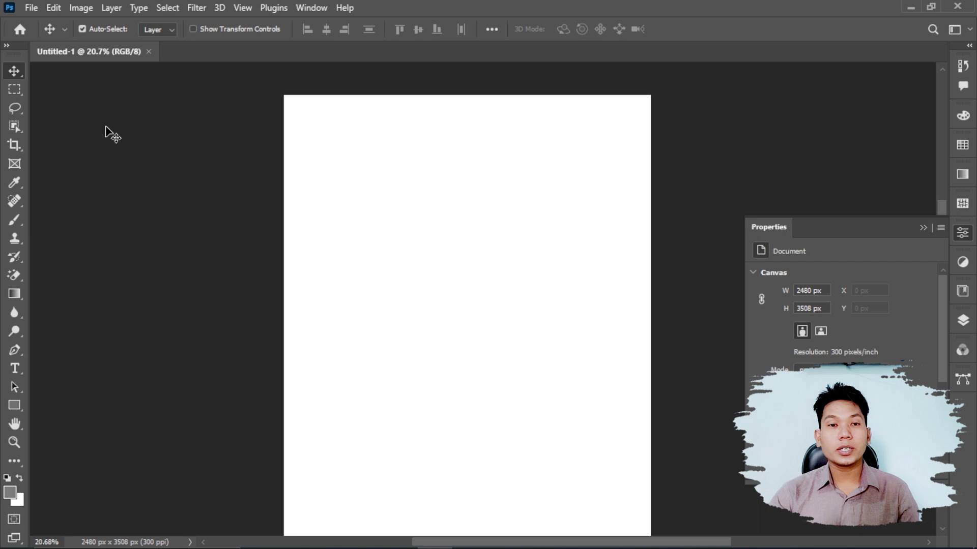
{"action": "left_click", "coordinate": [22, 87]}
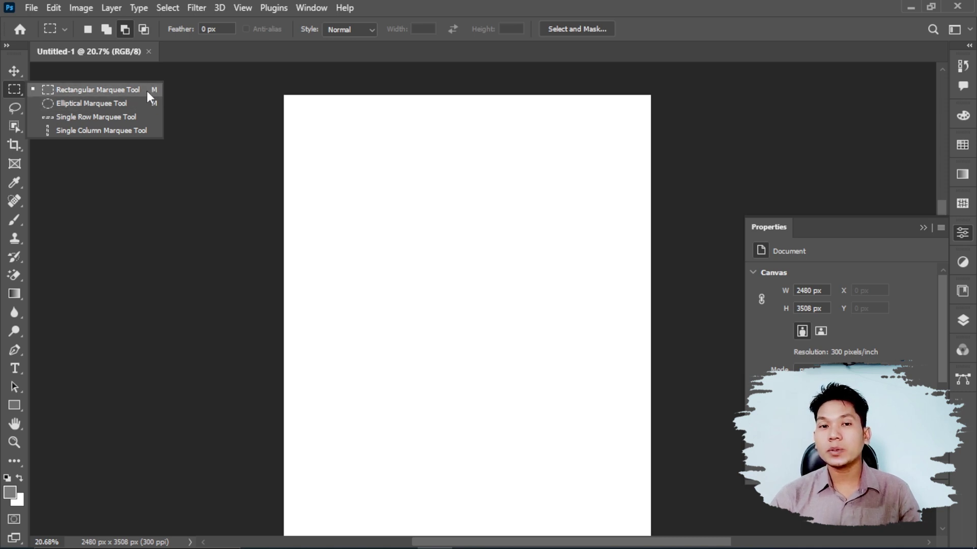
{"action": "left_click", "coordinate": [147, 90]}
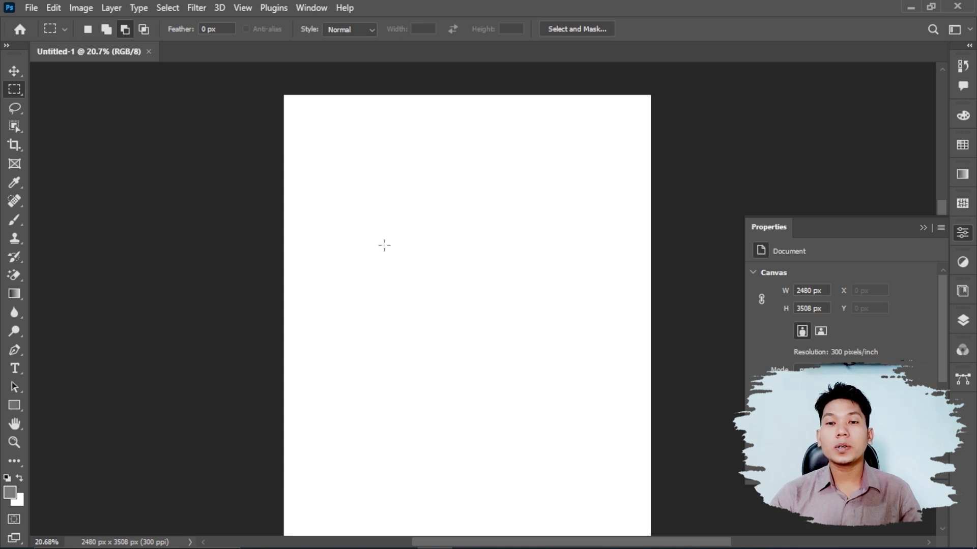
{"action": "left_click_drag", "start_coordinate": [355, 194], "coordinate": [484, 262]}
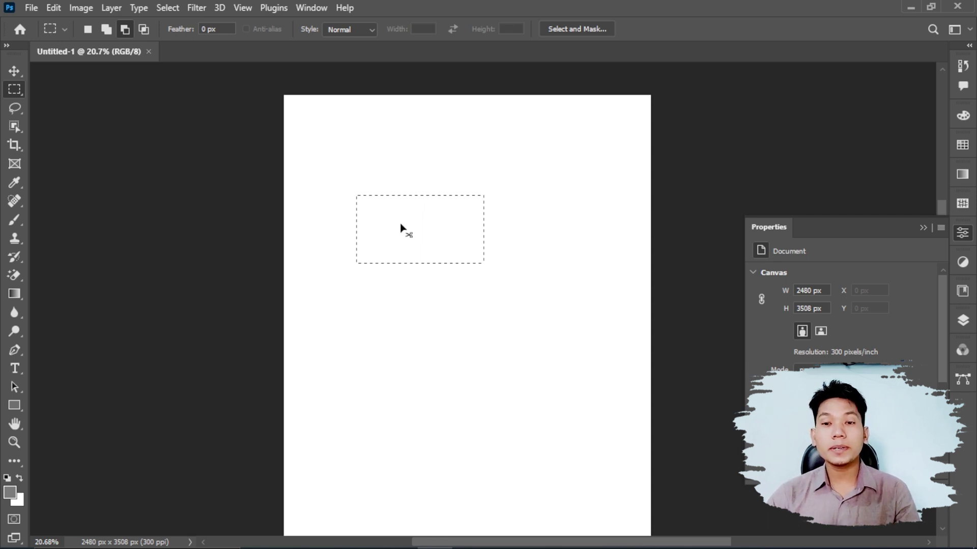
{"action": "left_click", "coordinate": [162, 8]}
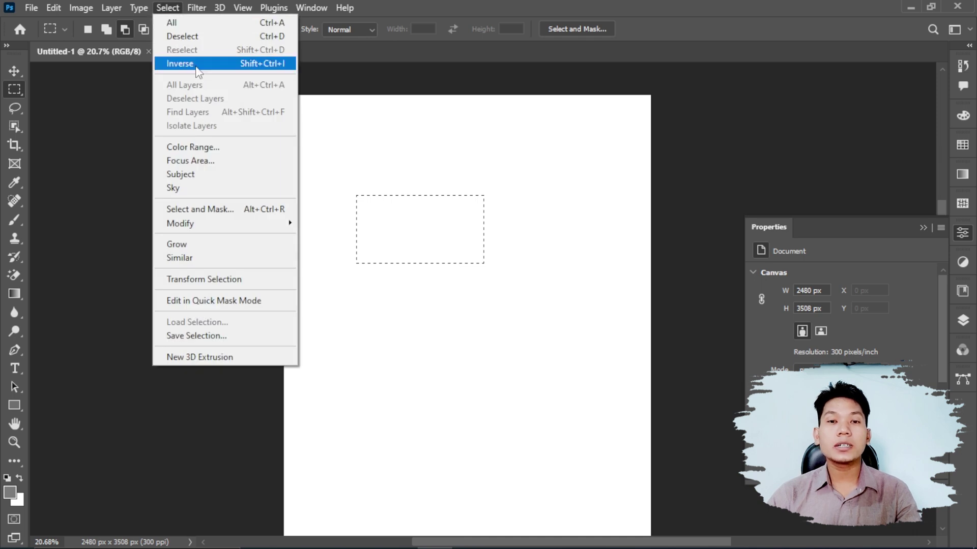
{"action": "left_click", "coordinate": [196, 38]}
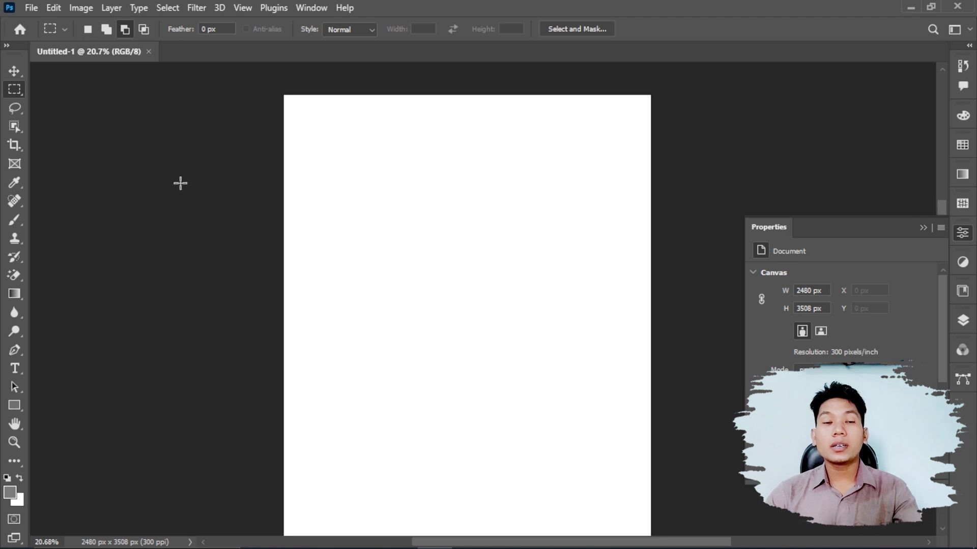
Step: From the Home screen, open the recent photo IMG_20230404_163022.jpg
{"action": "left_click", "coordinate": [21, 28]}
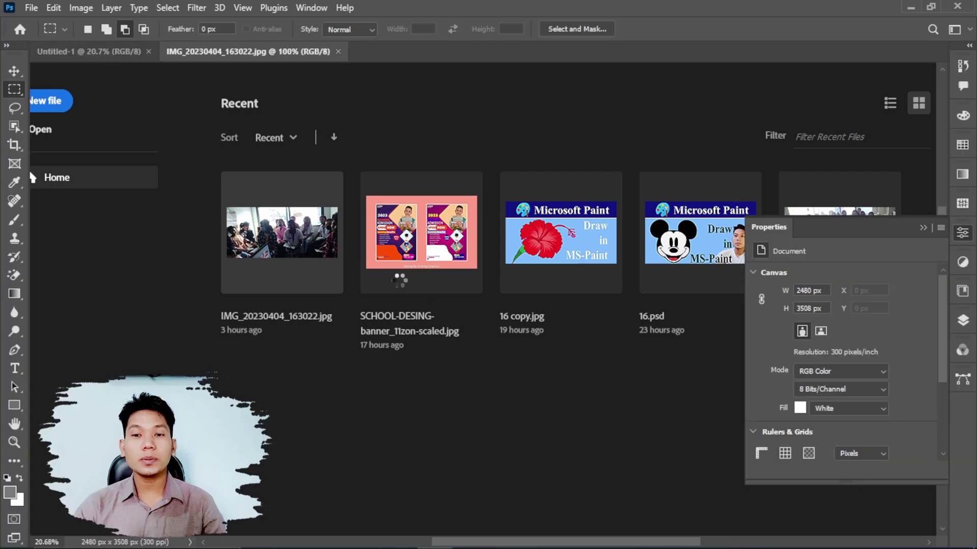
{"action": "scroll", "coordinate": [315, 262], "scroll_direction": "down", "scroll_amount": 2}
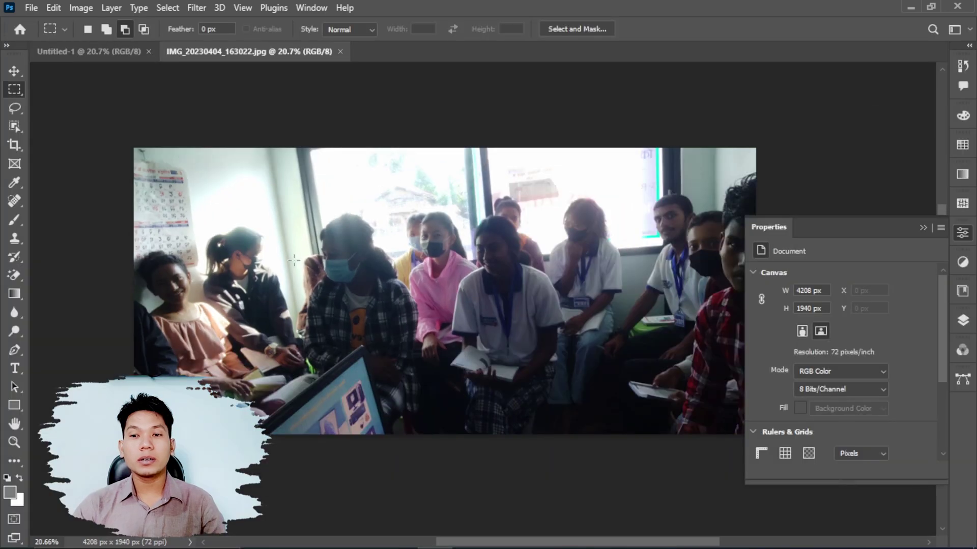
{"action": "scroll", "coordinate": [413, 292], "scroll_direction": "up", "scroll_amount": 1}
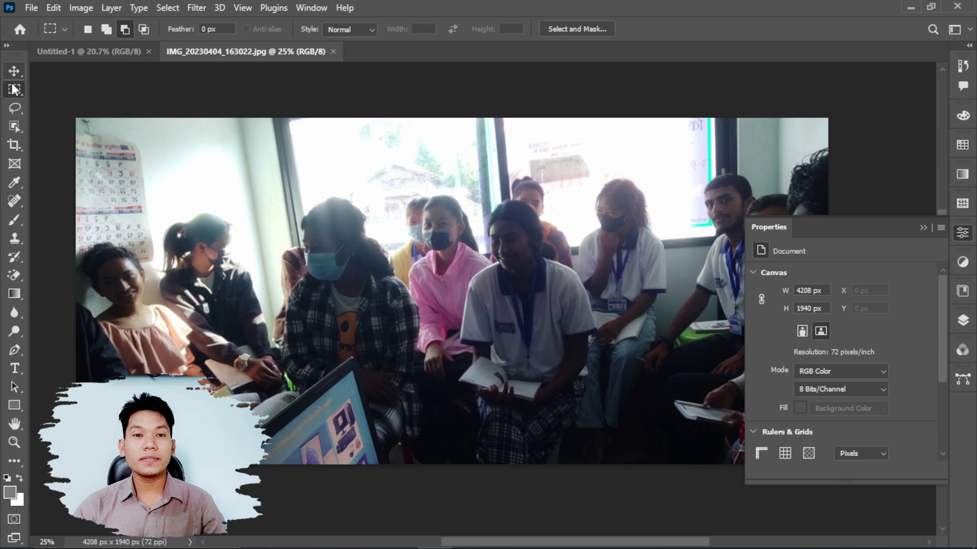
Step: Marquee the girl's head, move it up and to the right, then undo the move
{"action": "left_click_drag", "start_coordinate": [151, 205], "coordinate": [252, 279]}
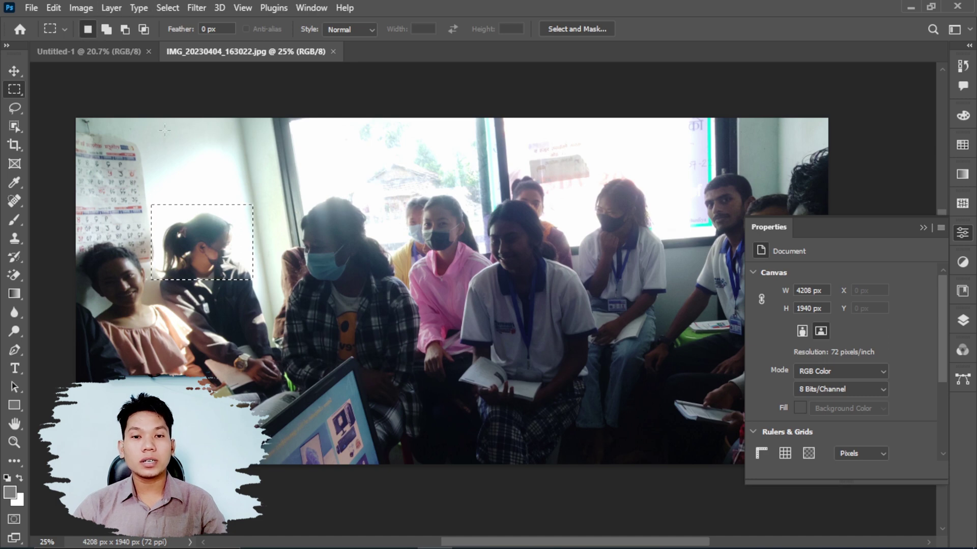
{"action": "left_click_drag", "start_coordinate": [219, 255], "coordinate": [199, 248]}
{"action": "left_click", "coordinate": [14, 71]}
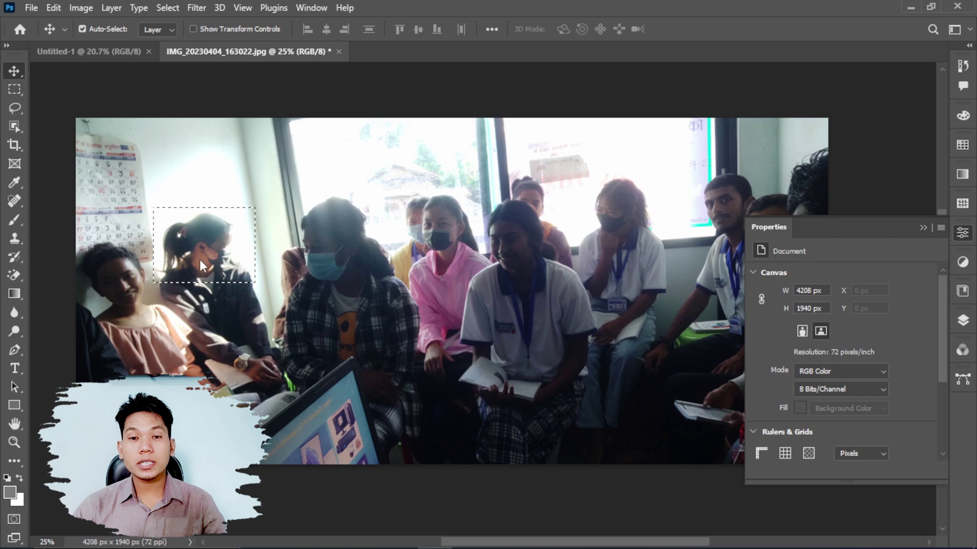
{"action": "left_click_drag", "start_coordinate": [232, 258], "coordinate": [551, 251]}
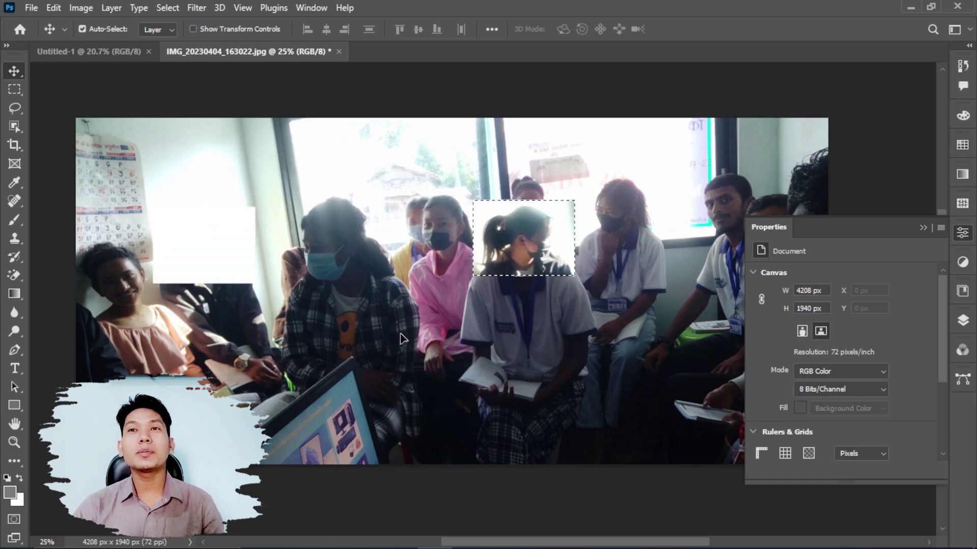
{"action": "key", "text": "ctrl+d"}
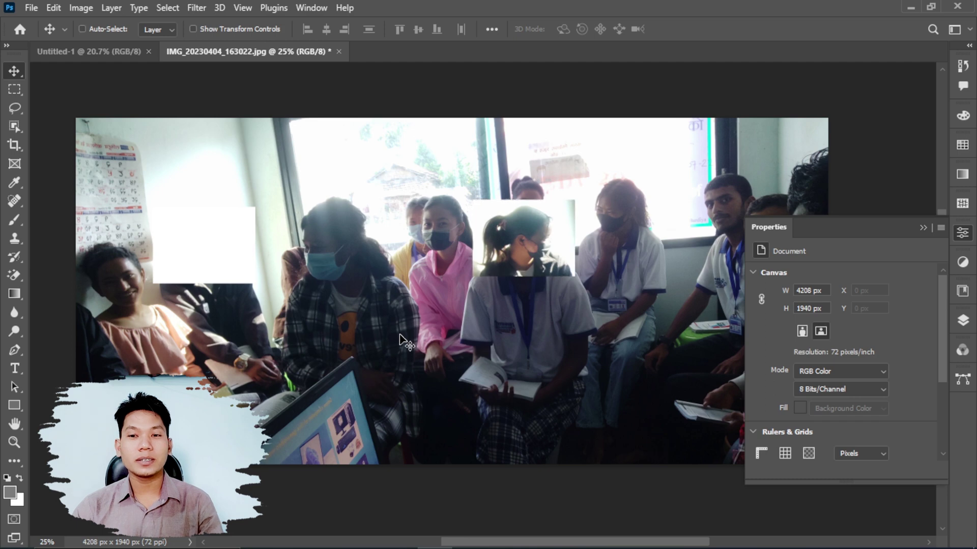
{"action": "key", "text": "ctrl+z"}
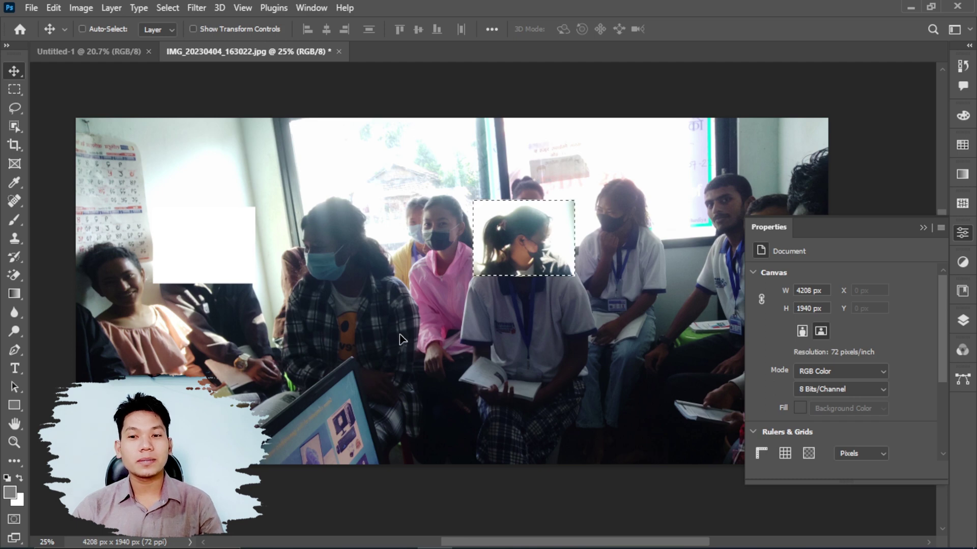
{"action": "key", "text": "ctrl+z"}
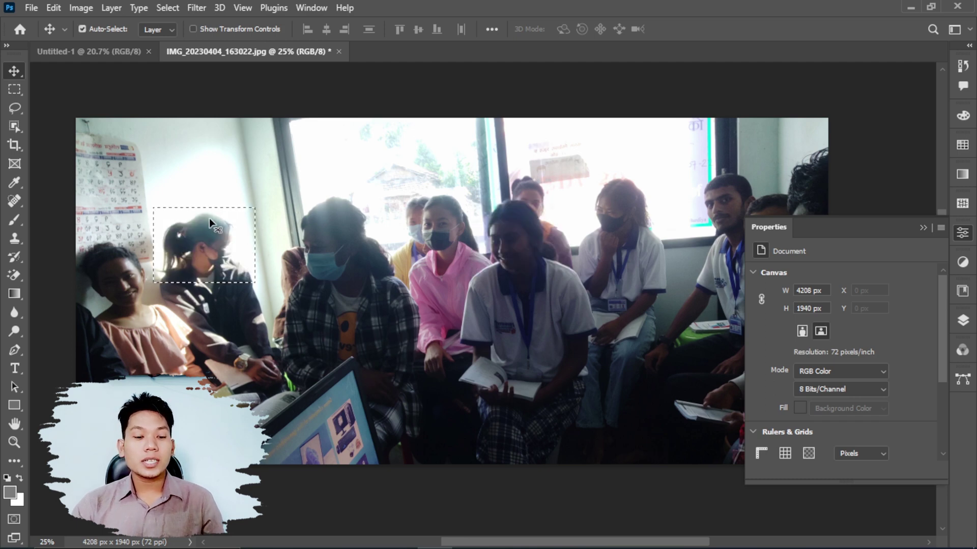
{"action": "left_click", "coordinate": [14, 89]}
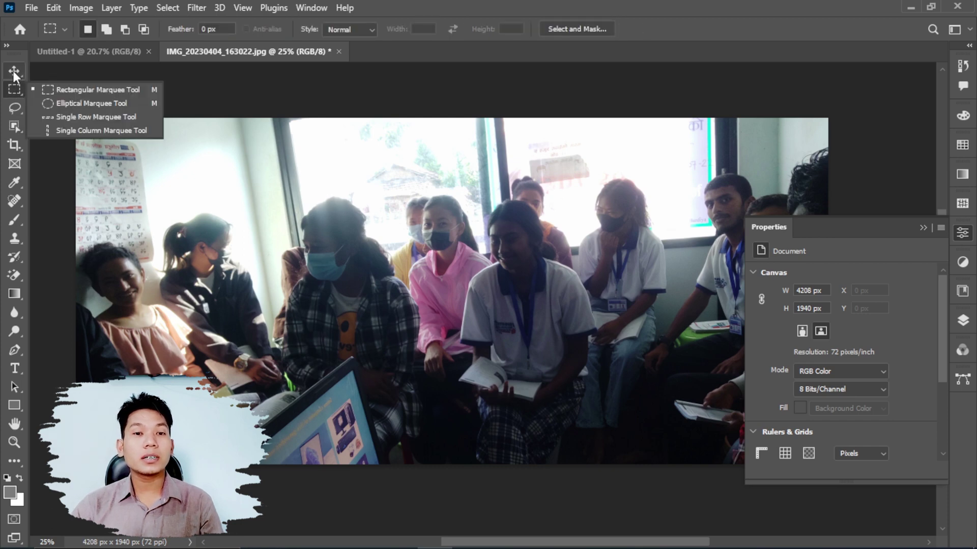
Step: Switch the marquee flyout to the Elliptical Marquee tool
{"action": "left_click", "coordinate": [13, 72]}
{"action": "left_click", "coordinate": [14, 90]}
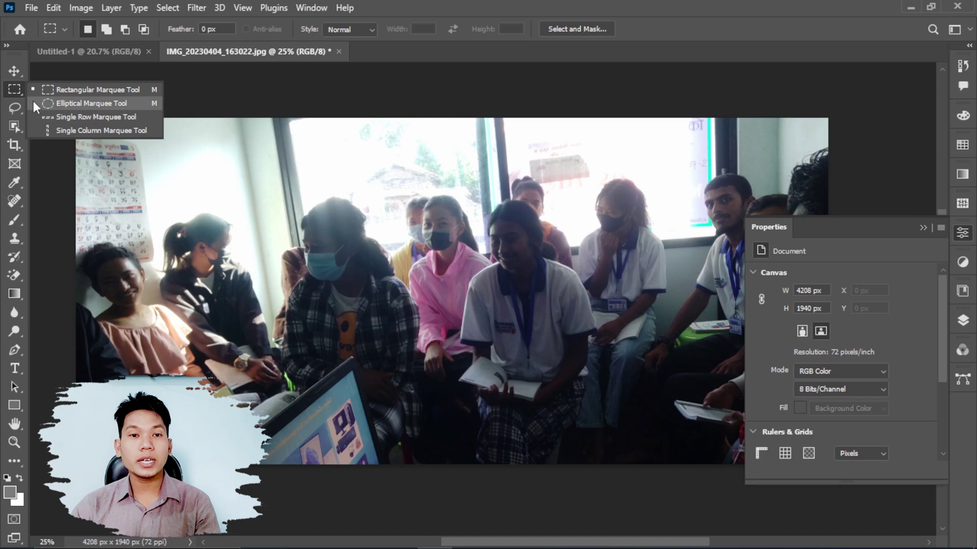
{"action": "left_click", "coordinate": [23, 74]}
{"action": "left_click", "coordinate": [20, 90]}
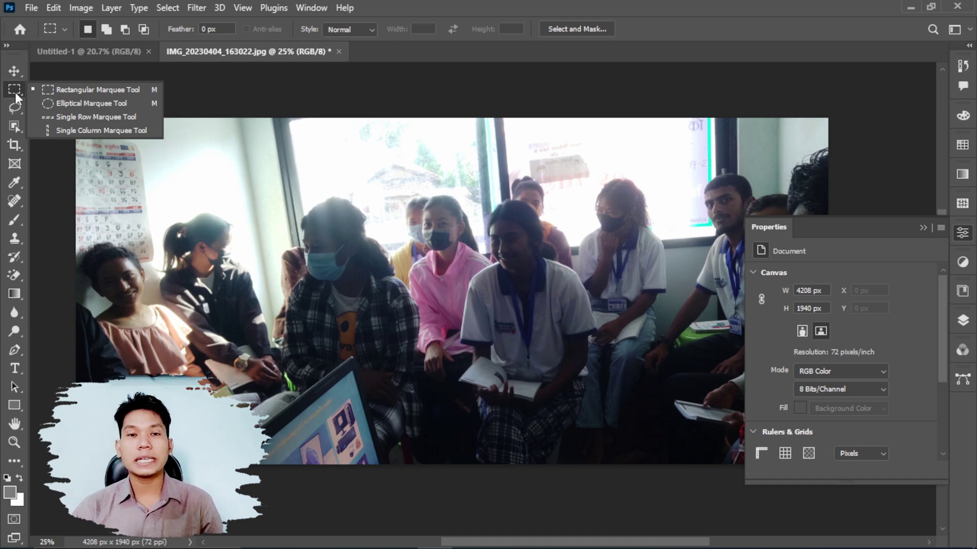
{"action": "left_click", "coordinate": [93, 103]}
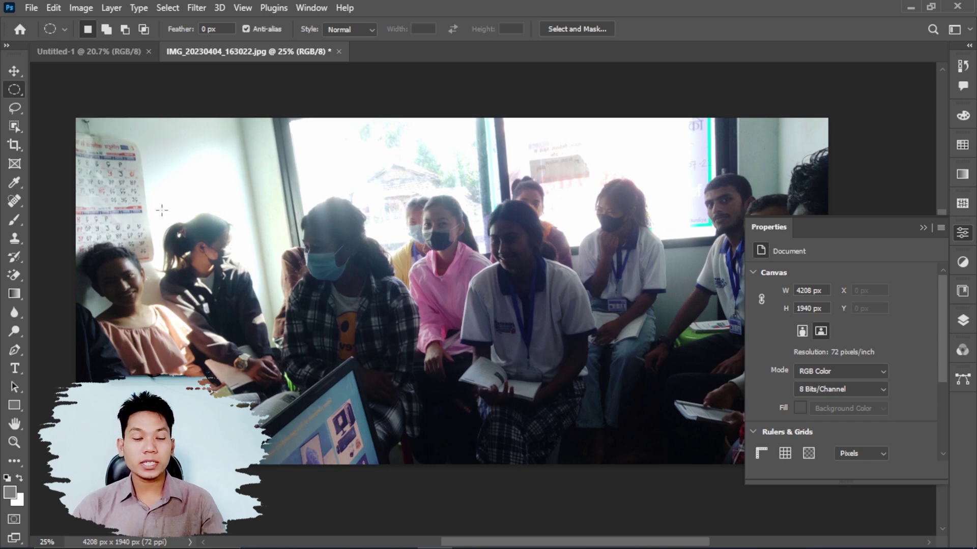
Step: Circle-select the girl's head, move the pixels, then undo the move and deselect
{"action": "left_click_drag", "start_coordinate": [162, 210], "coordinate": [251, 300]}
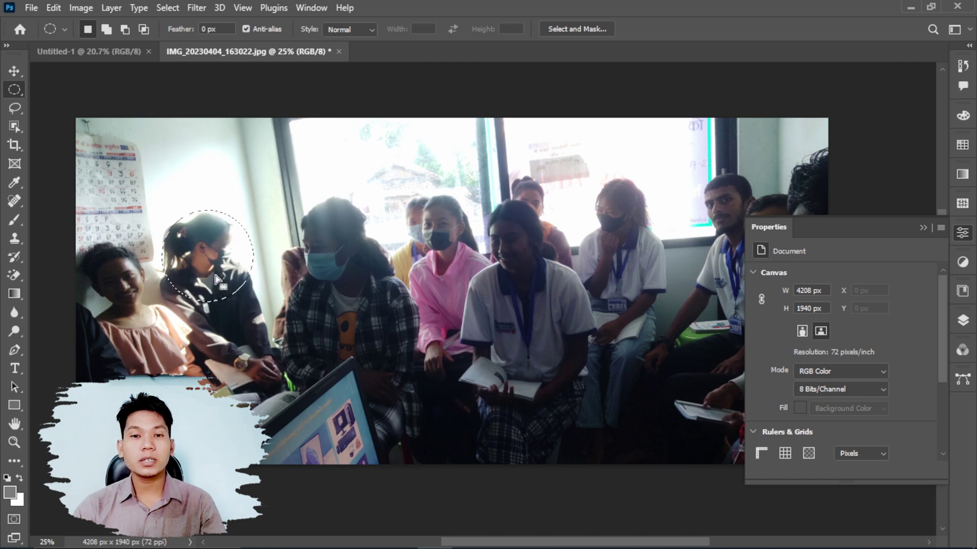
{"action": "left_click_drag", "start_coordinate": [214, 275], "coordinate": [527, 251]}
{"action": "left_click", "coordinate": [15, 70]}
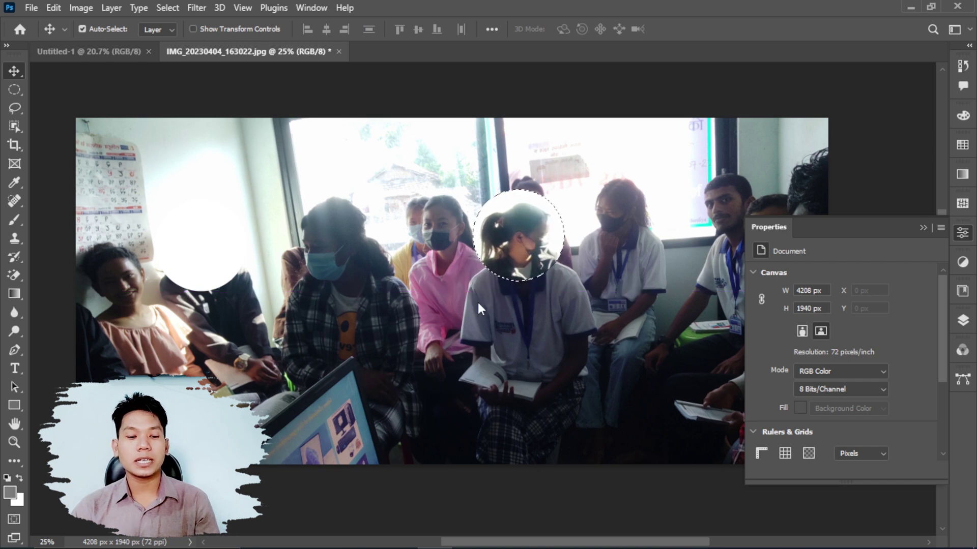
{"action": "key", "text": "ctrl+d"}
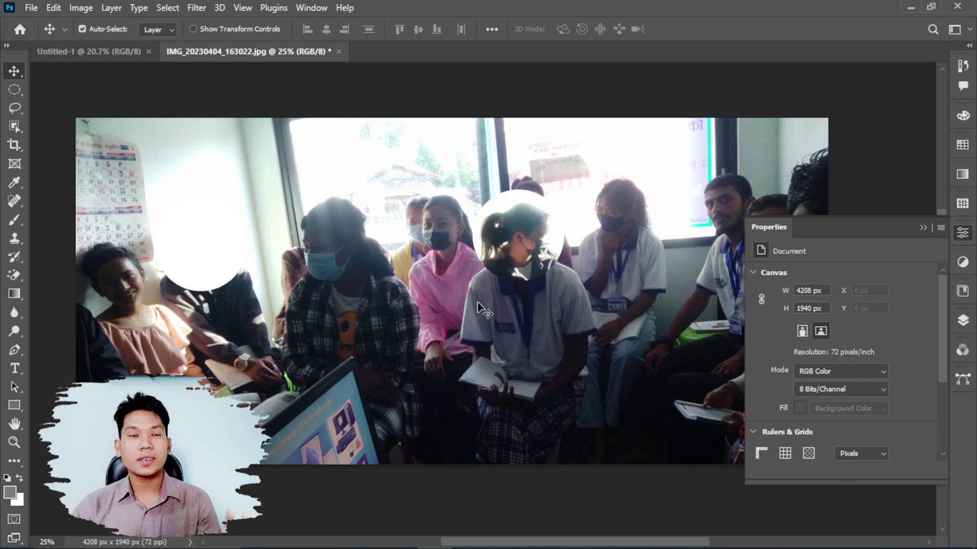
{"action": "key", "text": "ctrl+z"}
{"action": "key", "text": "ctrl+z"}
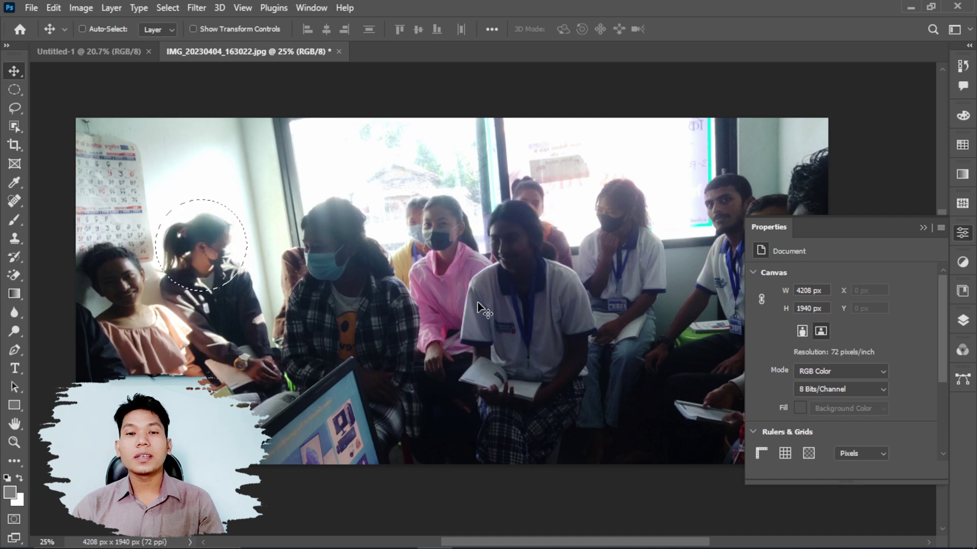
{"action": "key", "text": "ctrl+d"}
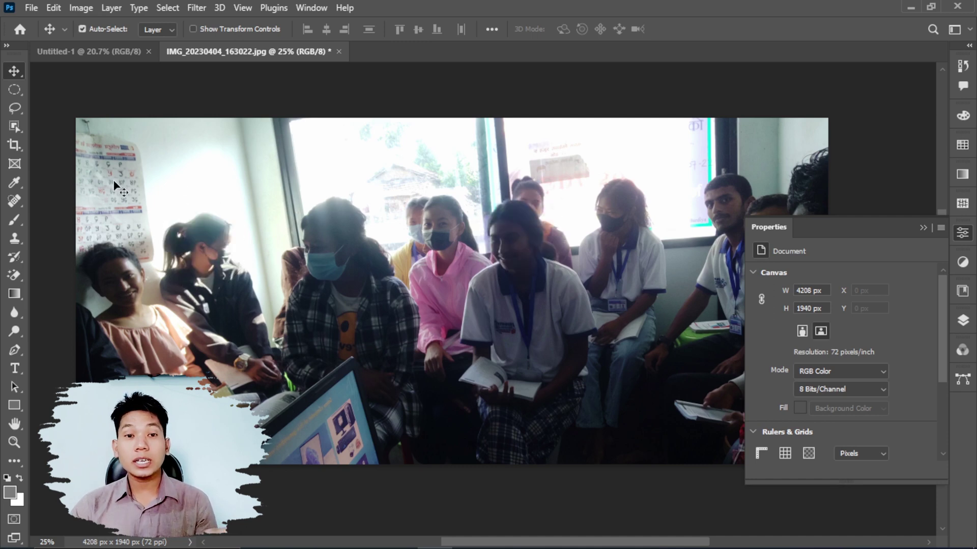
Step: Select a one-pixel row across the photo with the Single Row Marquee tool and zoom to inspect it
{"action": "left_click", "coordinate": [15, 91]}
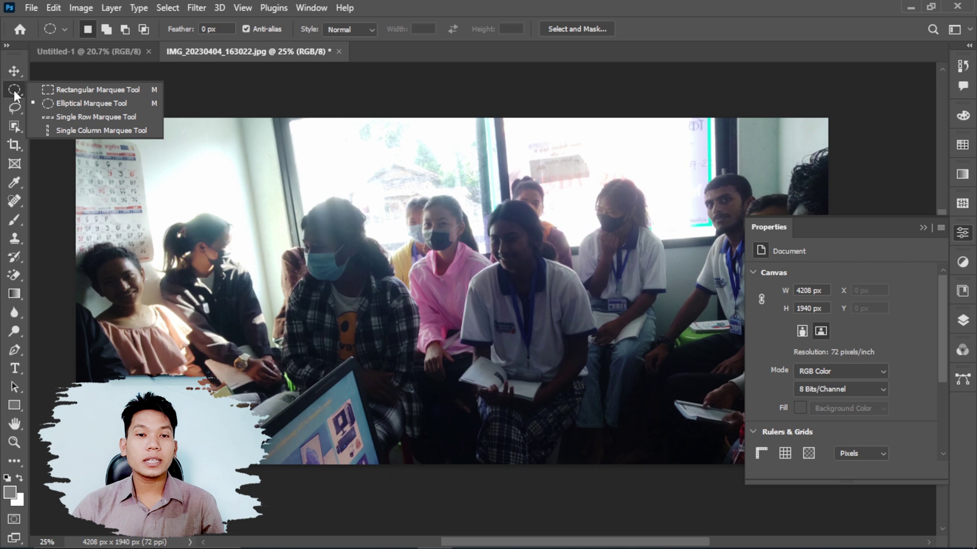
{"action": "left_click", "coordinate": [106, 117]}
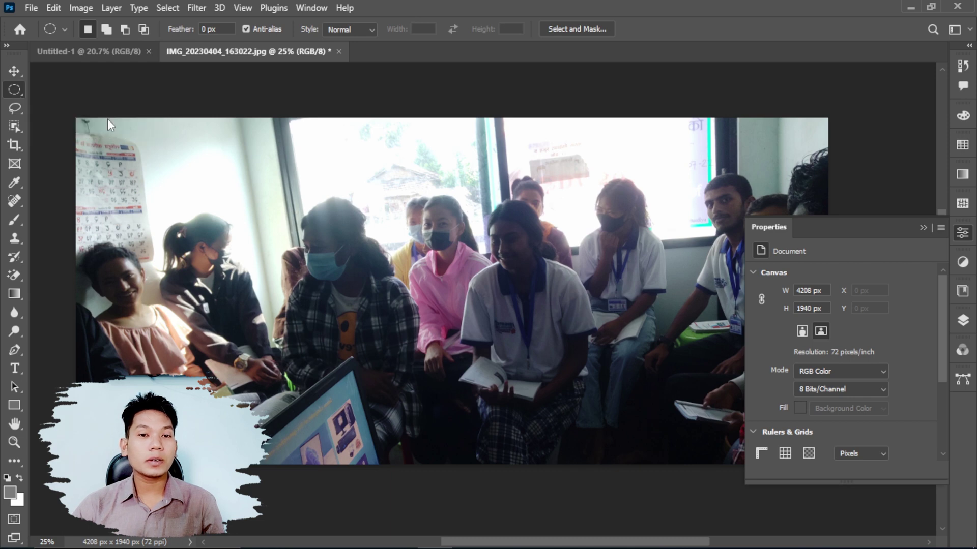
{"action": "left_click", "coordinate": [134, 173]}
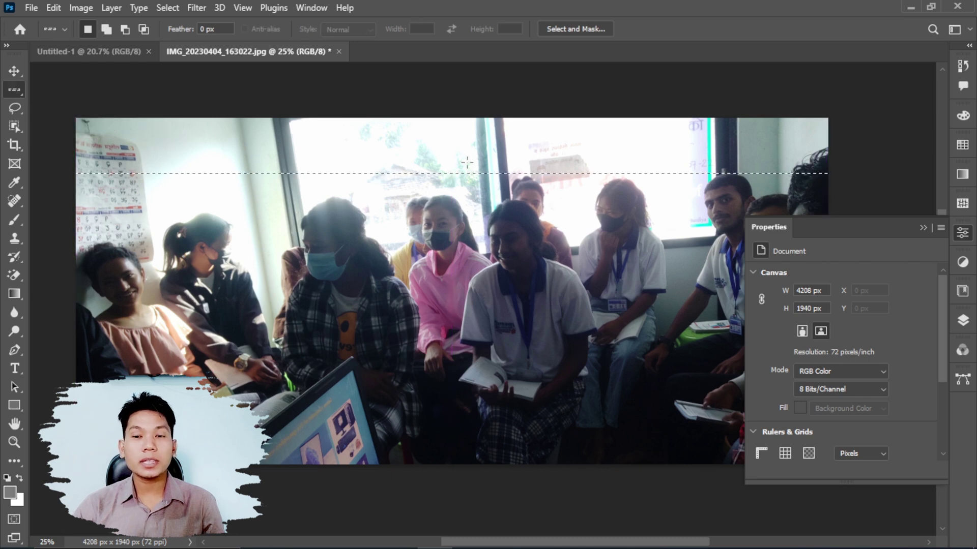
{"action": "scroll", "coordinate": [328, 176], "scroll_direction": "up", "scroll_amount": 10}
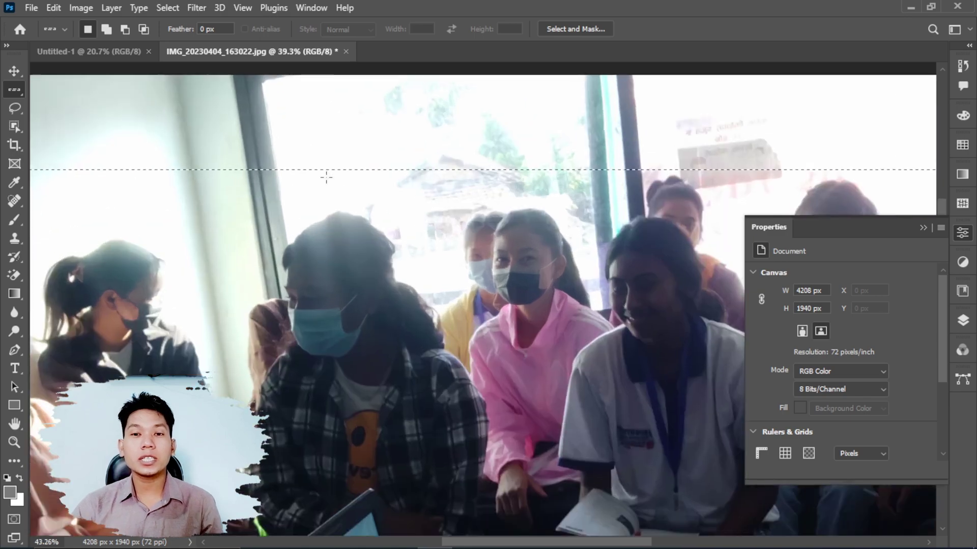
{"action": "scroll", "coordinate": [324, 157], "scroll_direction": "up", "scroll_amount": 6}
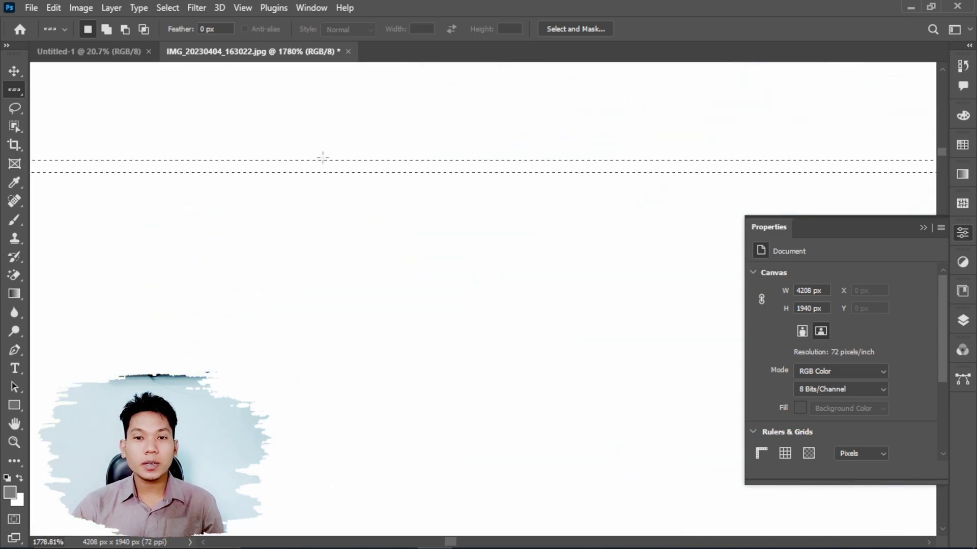
{"action": "scroll", "coordinate": [290, 163], "scroll_direction": "down", "scroll_amount": 11}
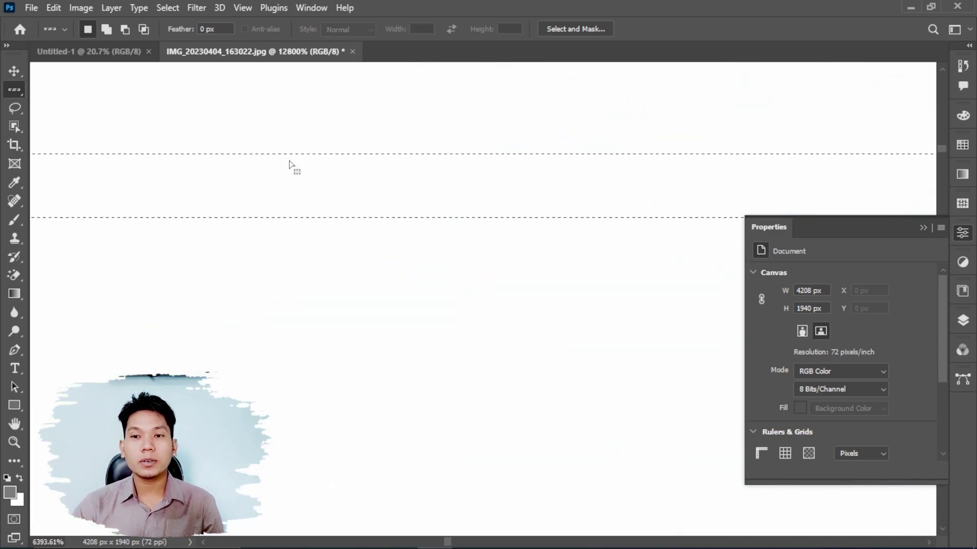
{"action": "scroll", "coordinate": [356, 157], "scroll_direction": "up", "scroll_amount": 8}
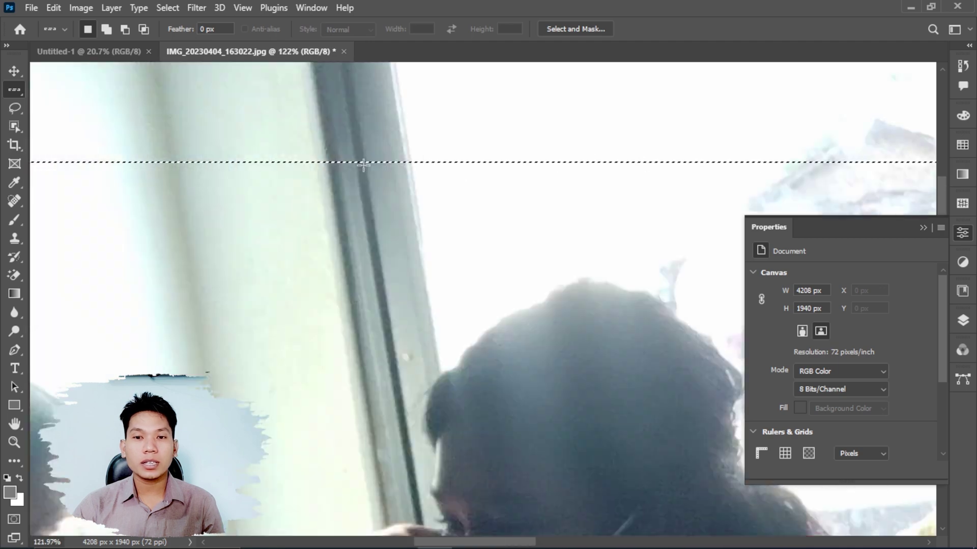
{"action": "scroll", "coordinate": [374, 174], "scroll_direction": "up", "scroll_amount": 3}
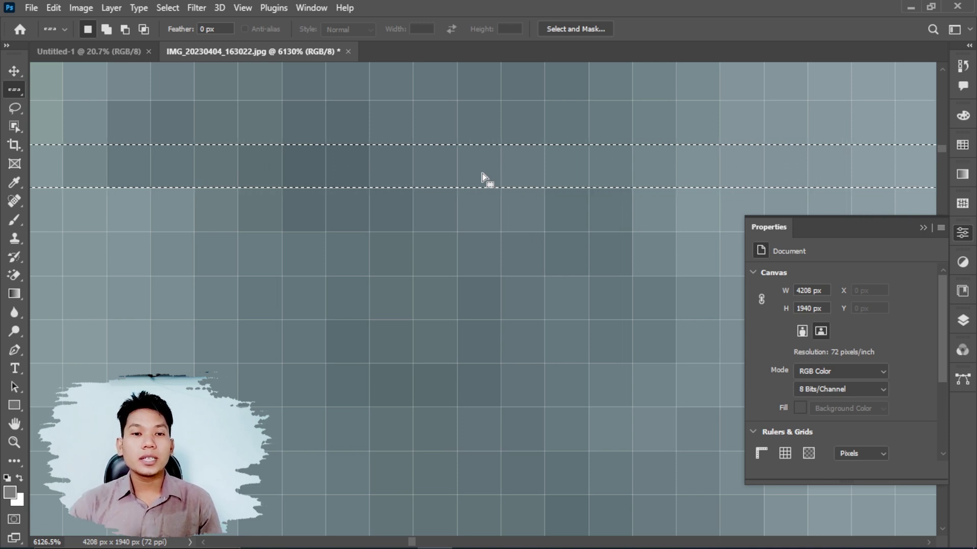
{"action": "scroll", "coordinate": [486, 179], "scroll_direction": "down", "scroll_amount": 2}
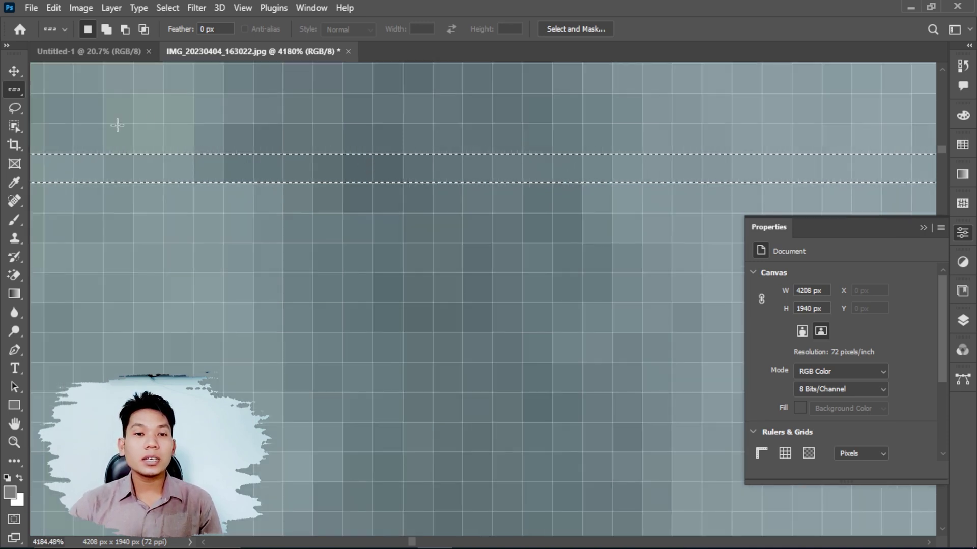
Step: Make one-pixel column selections down the photo with the Single Column Marquee tool, then zoom out
{"action": "right_click", "coordinate": [17, 91]}
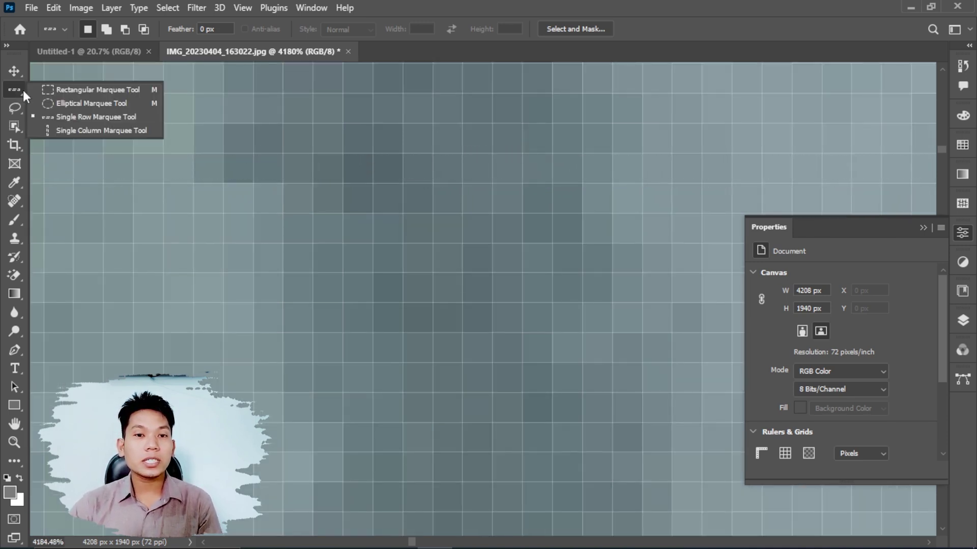
{"action": "left_click", "coordinate": [93, 129]}
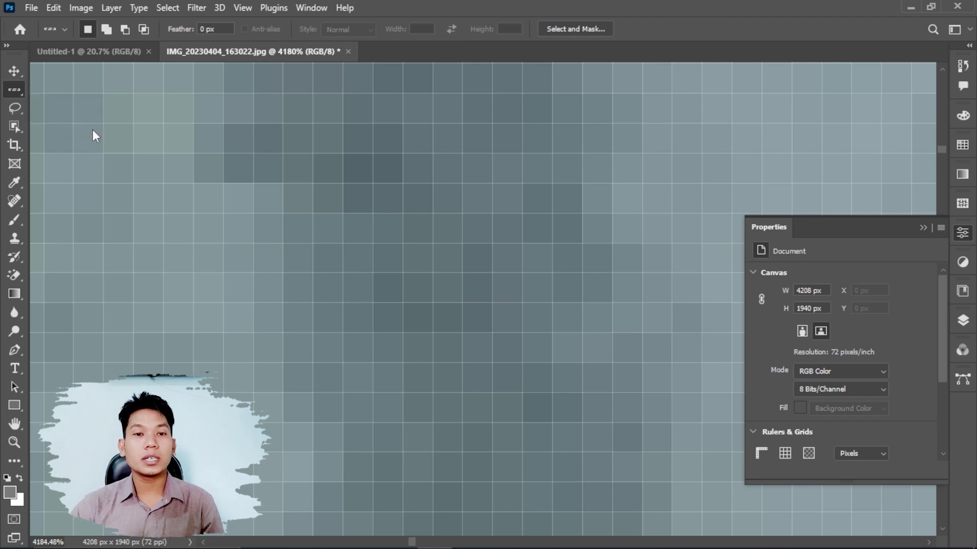
{"action": "left_click", "coordinate": [238, 144]}
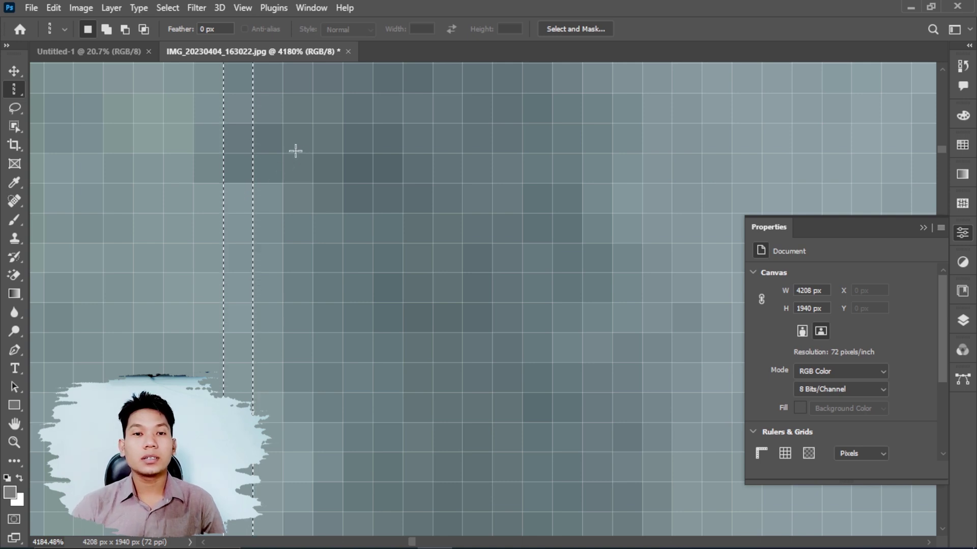
{"action": "key", "text": "ctrl+d"}
{"action": "left_click", "coordinate": [404, 151]}
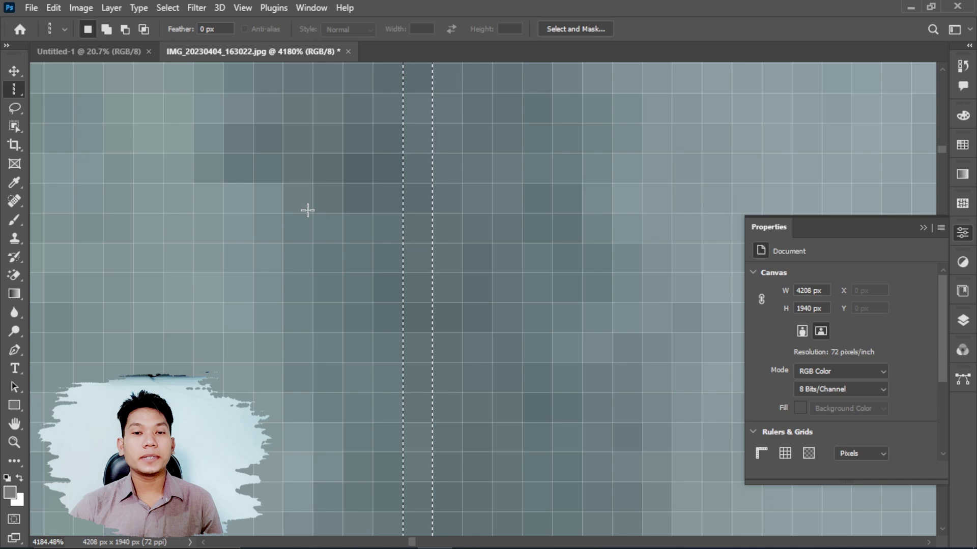
{"action": "scroll", "coordinate": [307, 211], "scroll_direction": "down", "scroll_amount": 3}
{"action": "scroll", "coordinate": [307, 210], "scroll_direction": "down", "scroll_amount": 3}
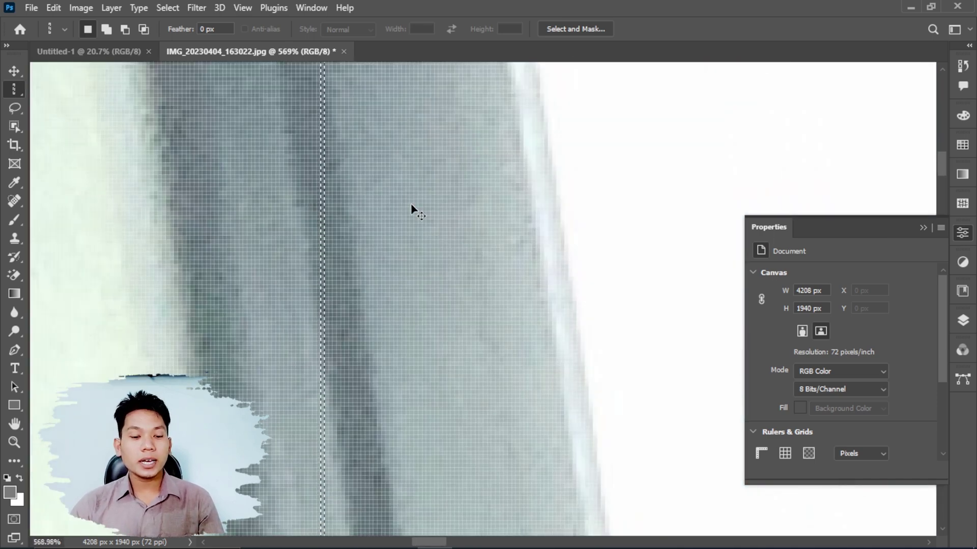
{"action": "scroll", "coordinate": [356, 200], "scroll_direction": "down", "scroll_amount": 8}
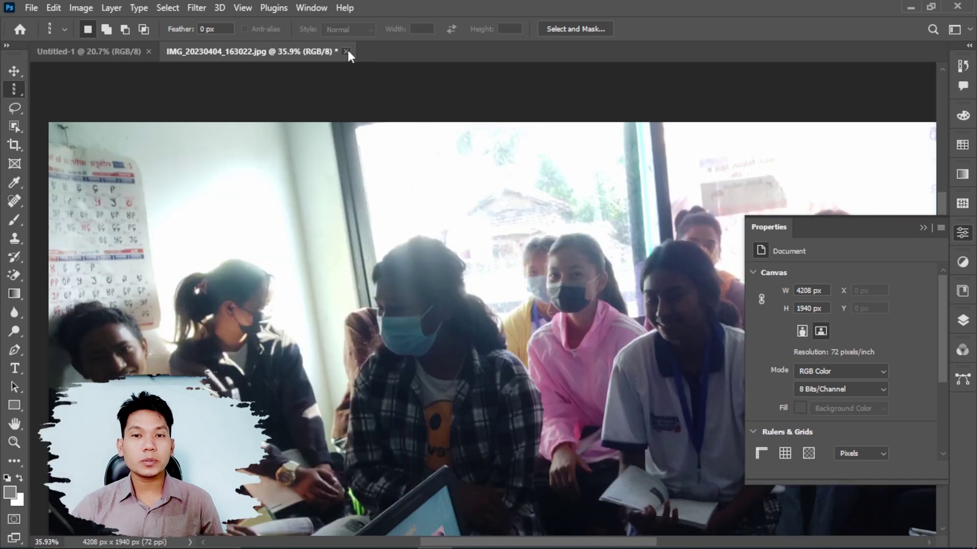
Step: Cancel closing the photo, keeping it open, and switch to the Untitled-1 A4 page
{"action": "left_click", "coordinate": [346, 52]}
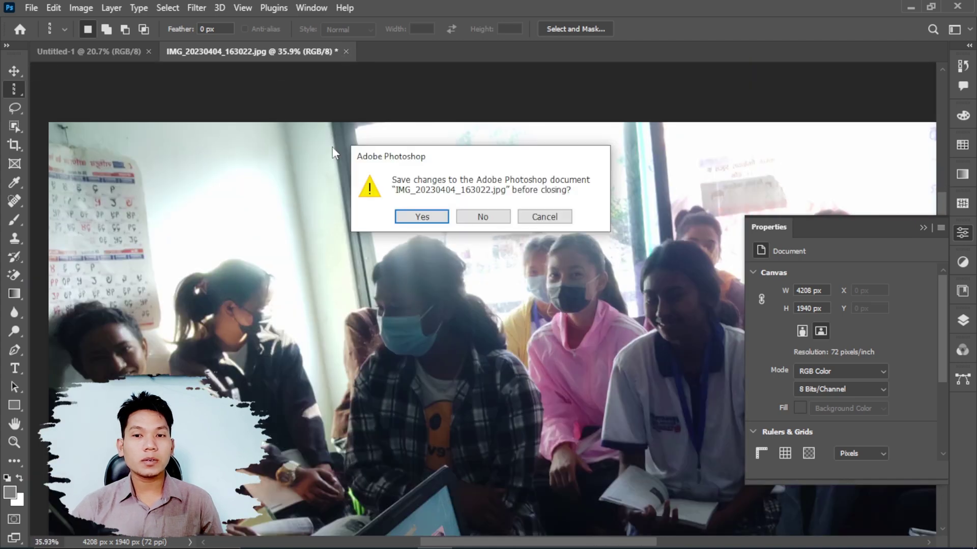
{"action": "left_click", "coordinate": [545, 216]}
{"action": "left_click", "coordinate": [107, 48]}
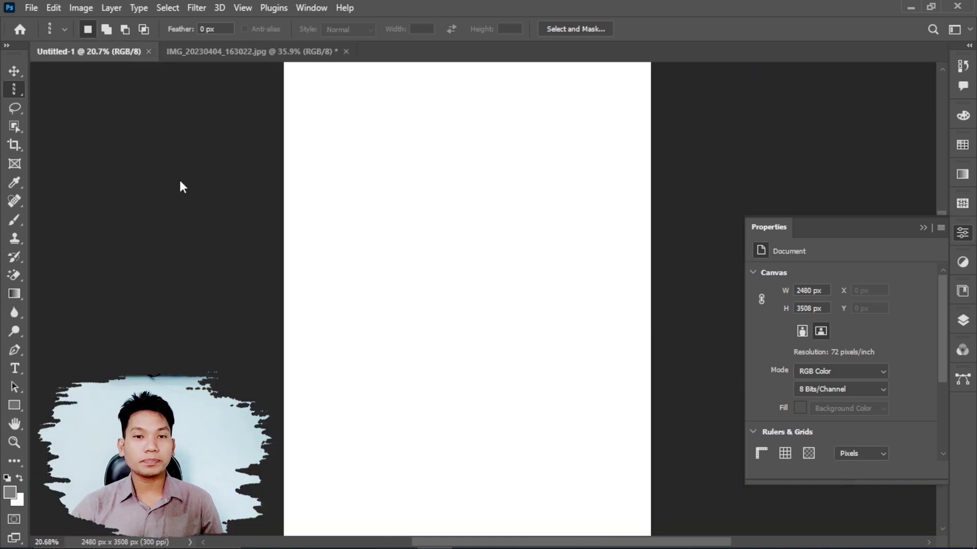
Step: Draw a rectangular marquee selection in the page's upper-left area
{"action": "right_click", "coordinate": [22, 90]}
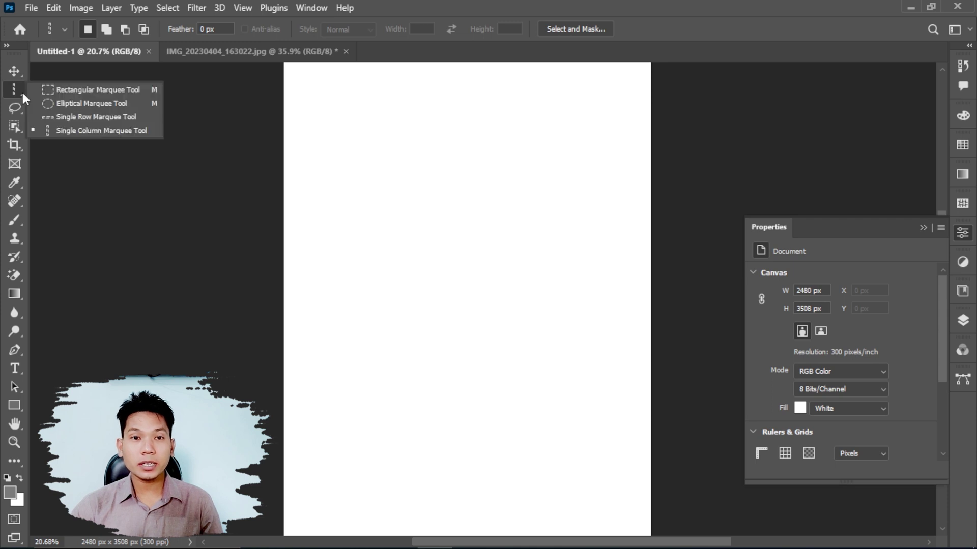
{"action": "left_click", "coordinate": [67, 94]}
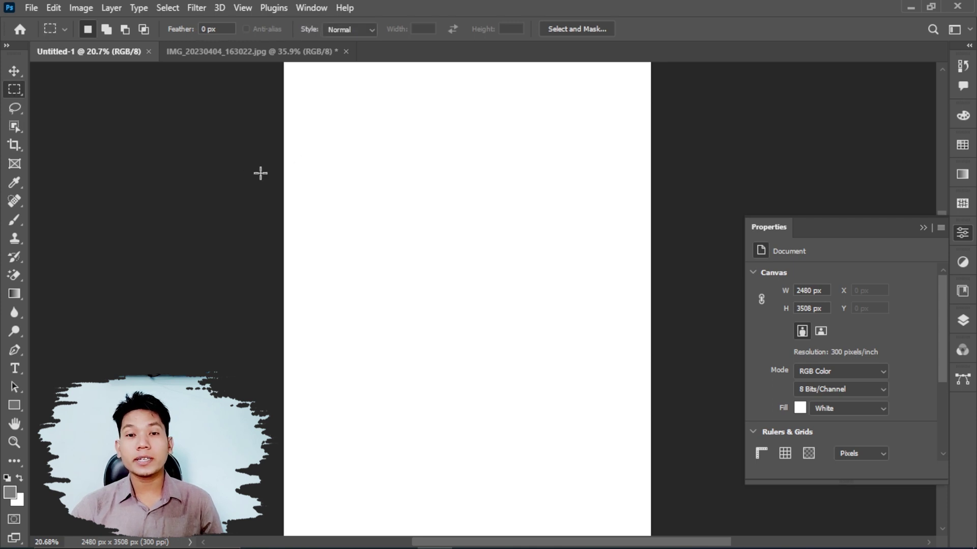
{"action": "left_click_drag", "start_coordinate": [346, 197], "coordinate": [487, 280]}
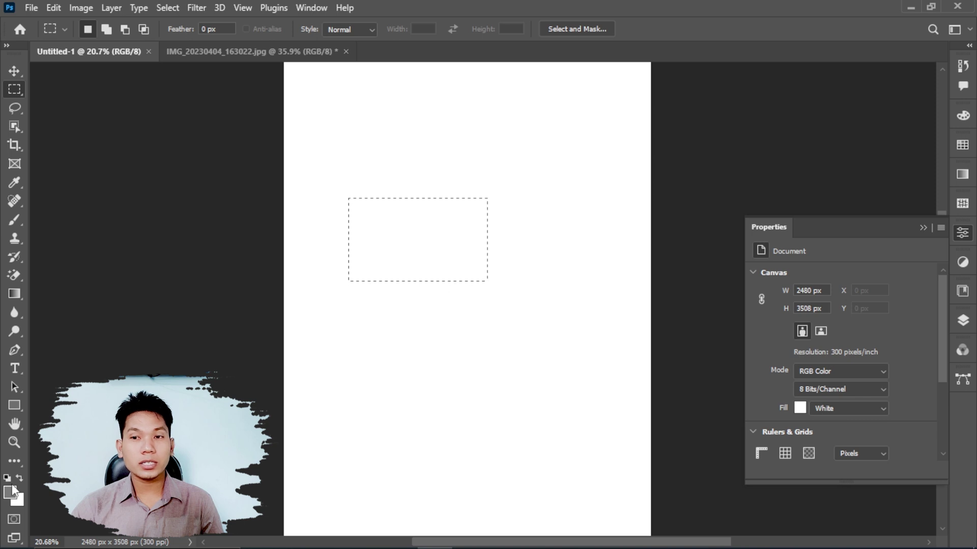
Step: Bring the Color panel into view from the Window menu
{"action": "left_click", "coordinate": [317, 11]}
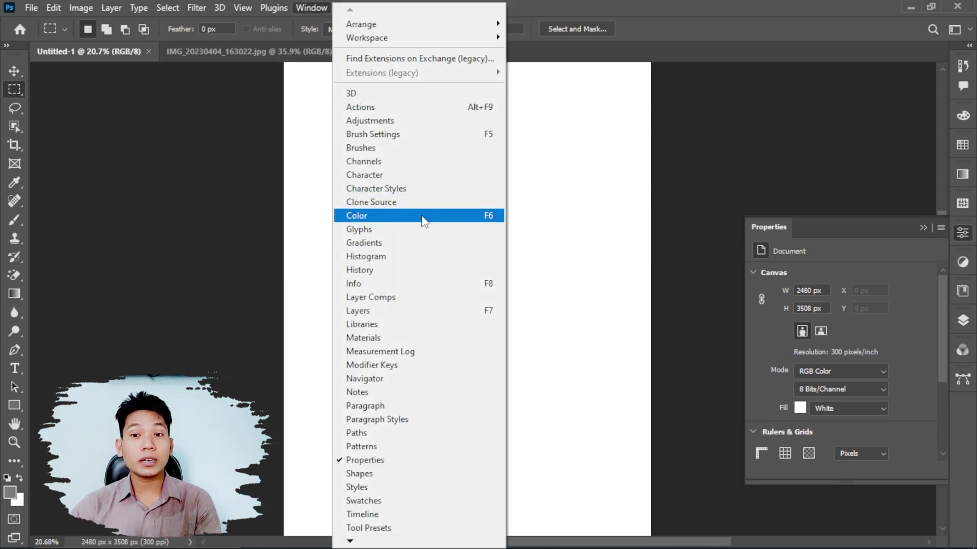
{"action": "left_click", "coordinate": [707, 167]}
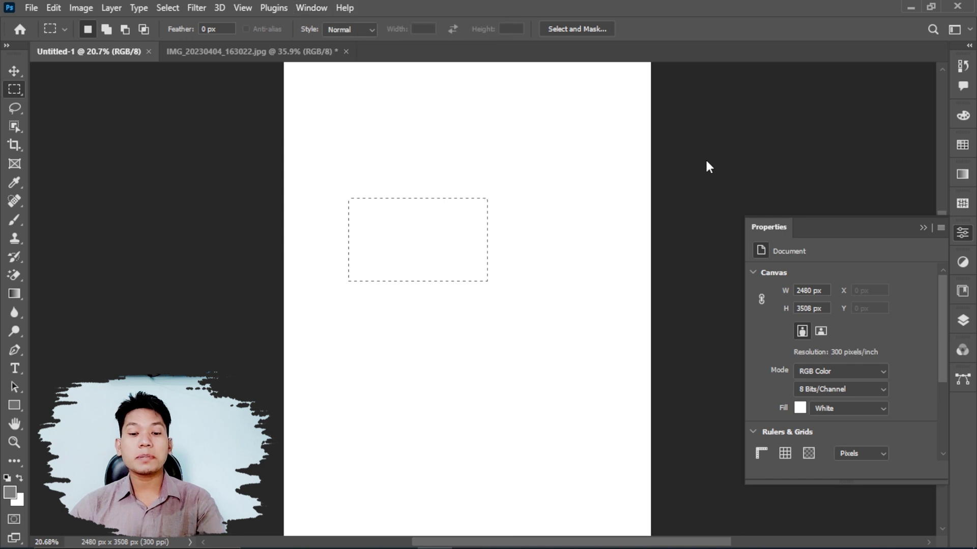
{"action": "key", "text": "F6"}
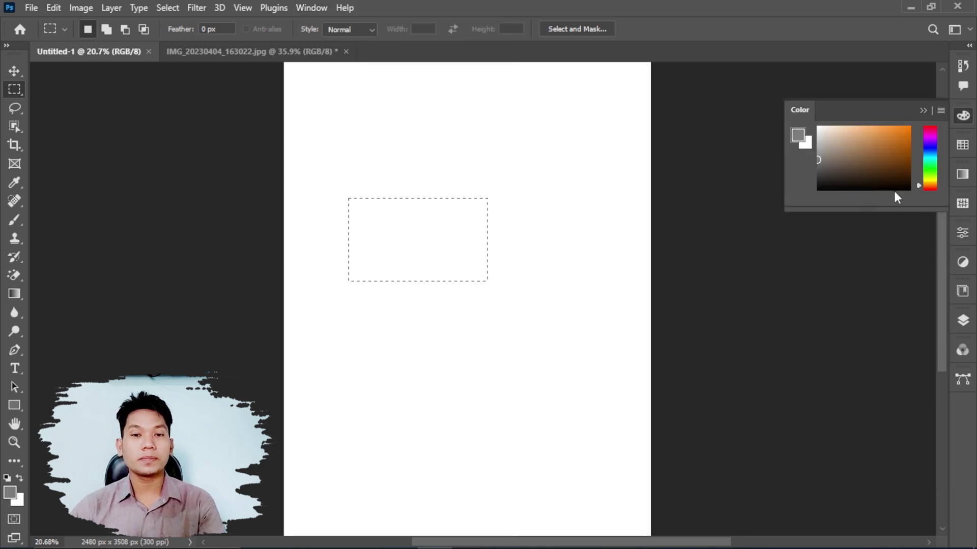
Step: Set the foreground colour to pure red, ff0000, in the Color Picker
{"action": "left_click_drag", "start_coordinate": [897, 139], "coordinate": [902, 131]}
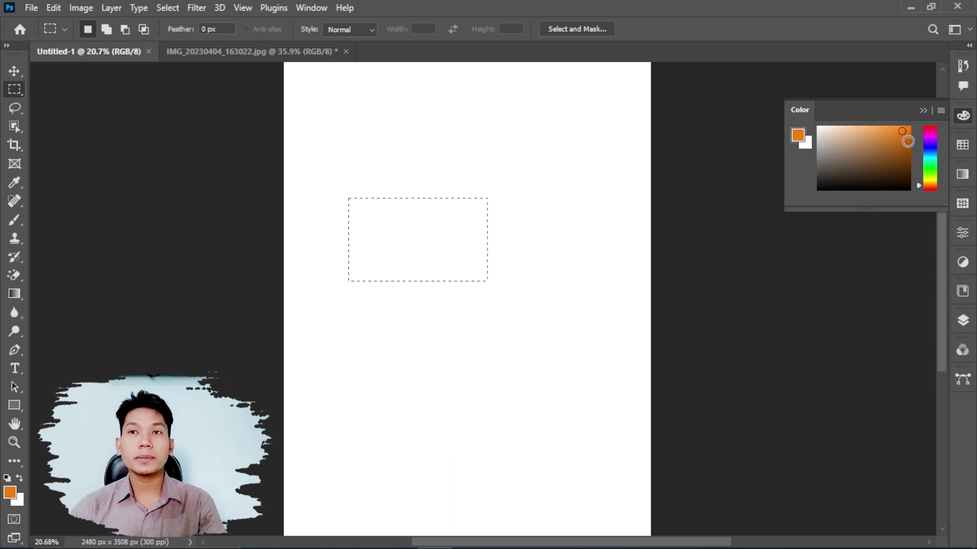
{"action": "left_click", "coordinate": [10, 492]}
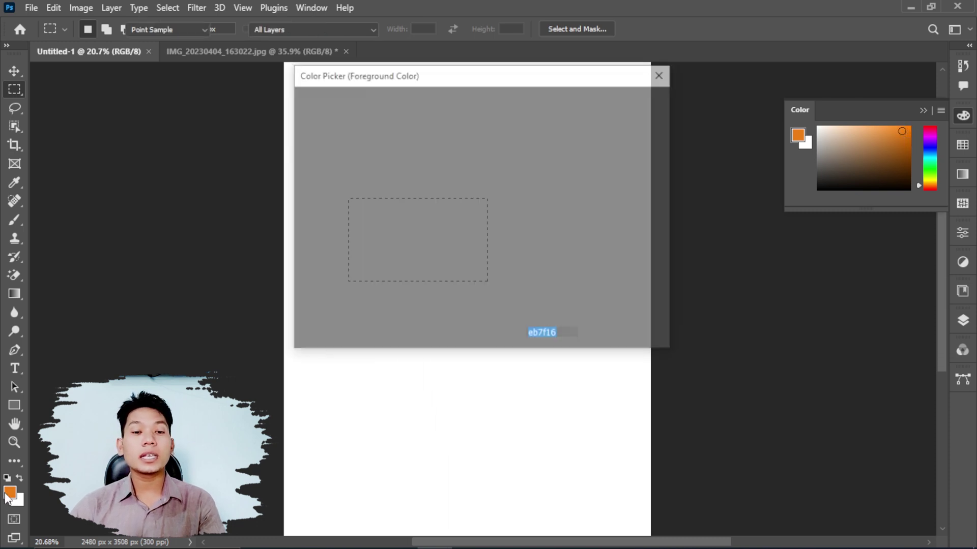
{"action": "left_click", "coordinate": [497, 152]}
{"action": "left_click_drag", "start_coordinate": [497, 153], "coordinate": [496, 108]}
{"action": "left_click", "coordinate": [480, 108]}
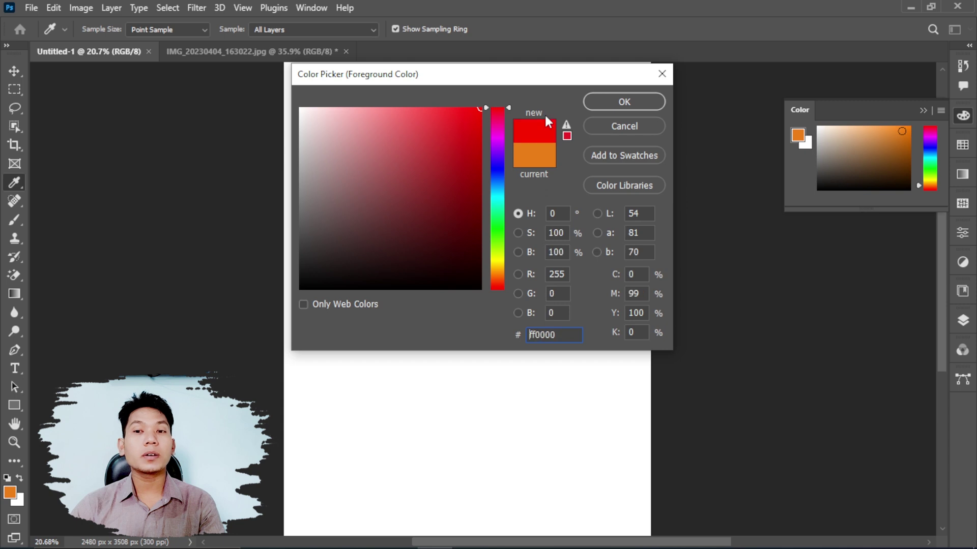
{"action": "left_click", "coordinate": [624, 102]}
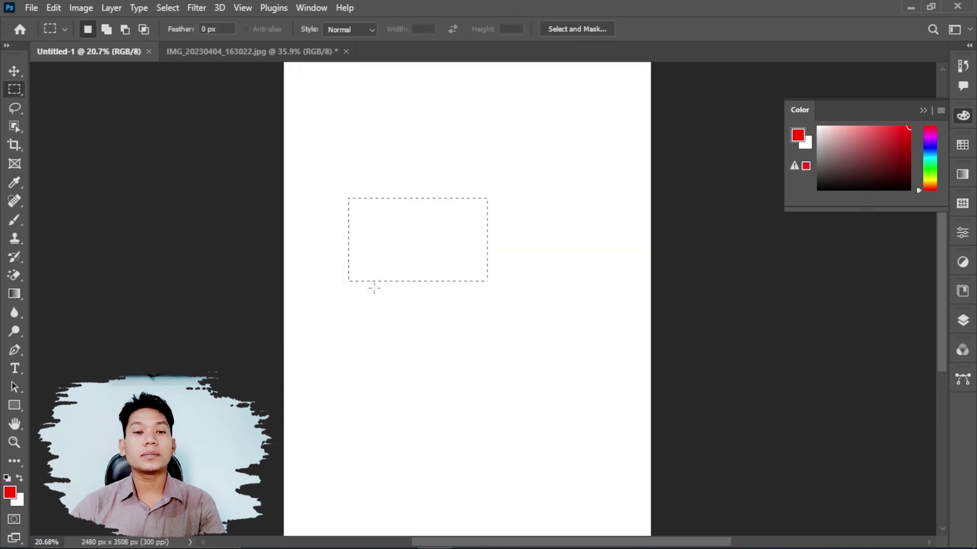
Step: Make the background colour a blue-violet shade instead of white
{"action": "left_click", "coordinate": [20, 505]}
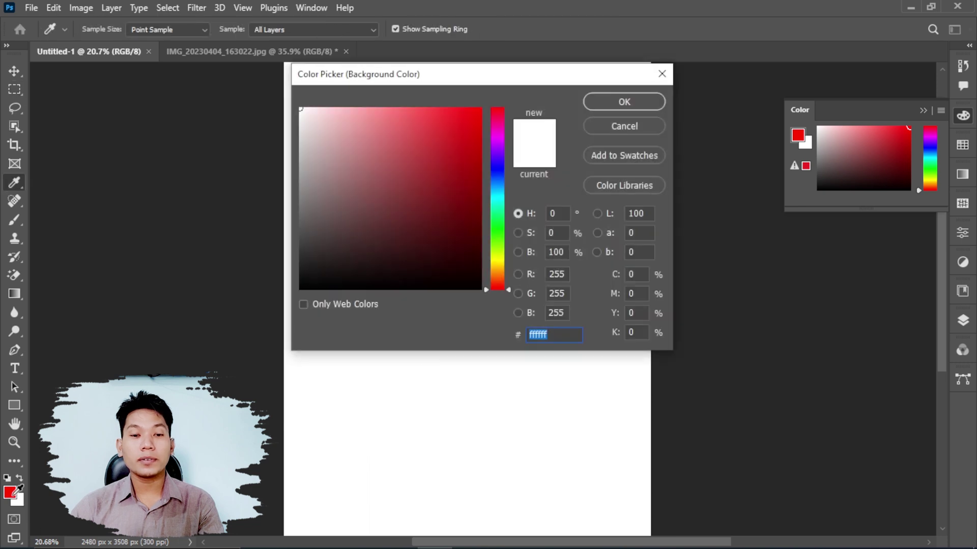
{"action": "left_click", "coordinate": [496, 158]}
{"action": "left_click", "coordinate": [460, 124]}
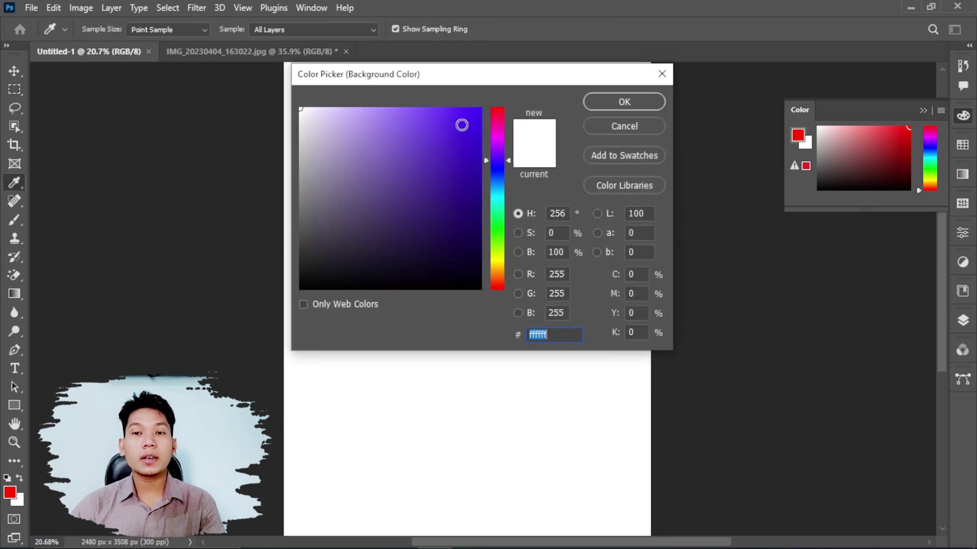
{"action": "left_click", "coordinate": [624, 101]}
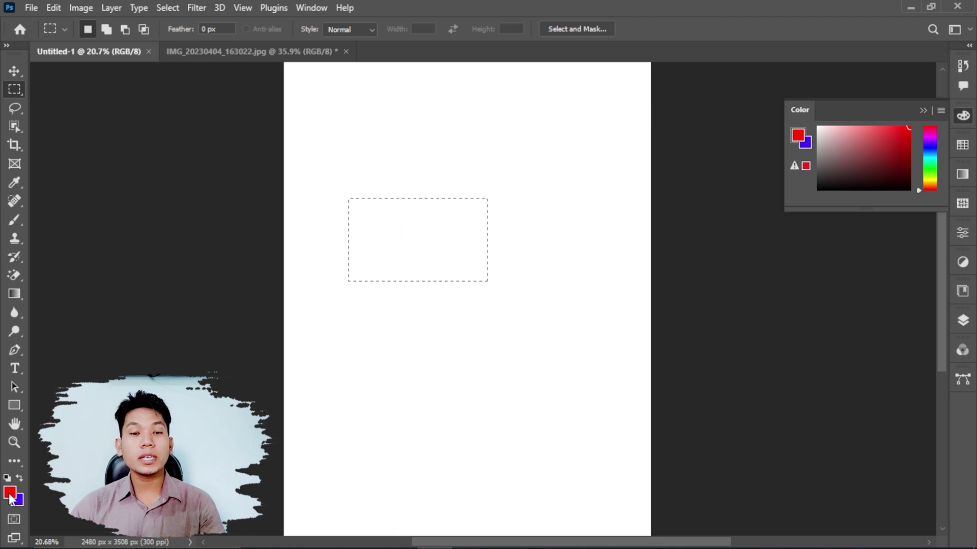
Step: Swap colours until red is foreground and blue-violet background, then show the Layers panel
{"action": "left_click", "coordinate": [20, 479]}
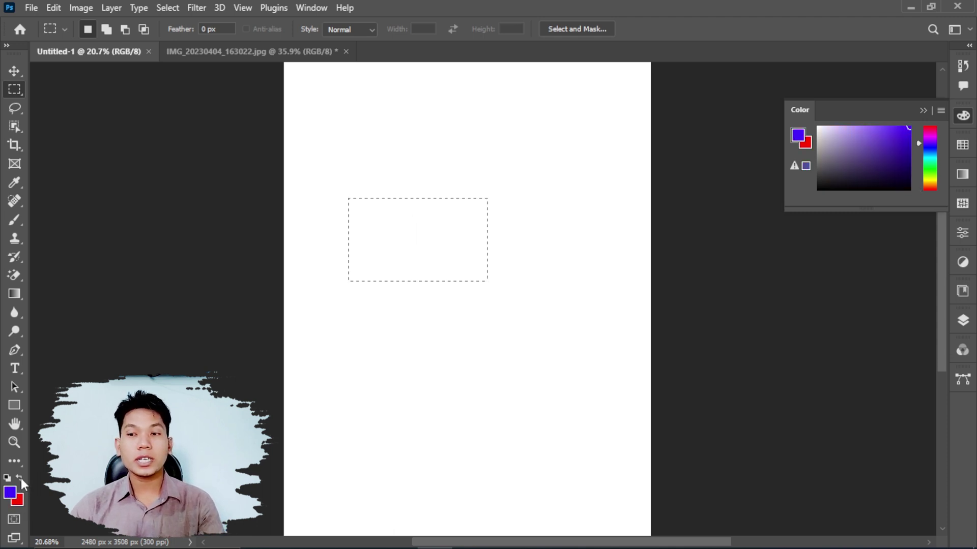
{"action": "left_click", "coordinate": [20, 478]}
{"action": "left_click", "coordinate": [20, 479]}
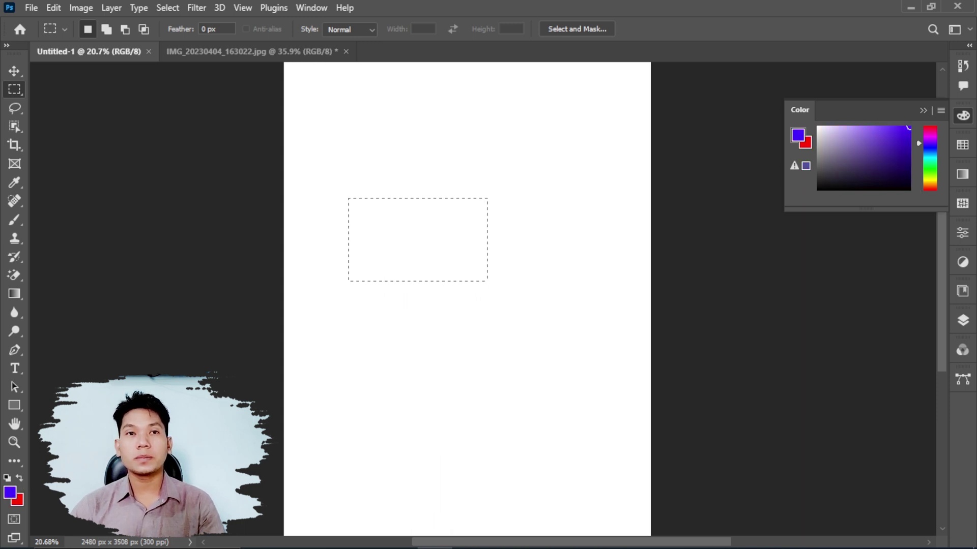
{"action": "key", "text": "x"}
{"action": "key", "text": "x"}
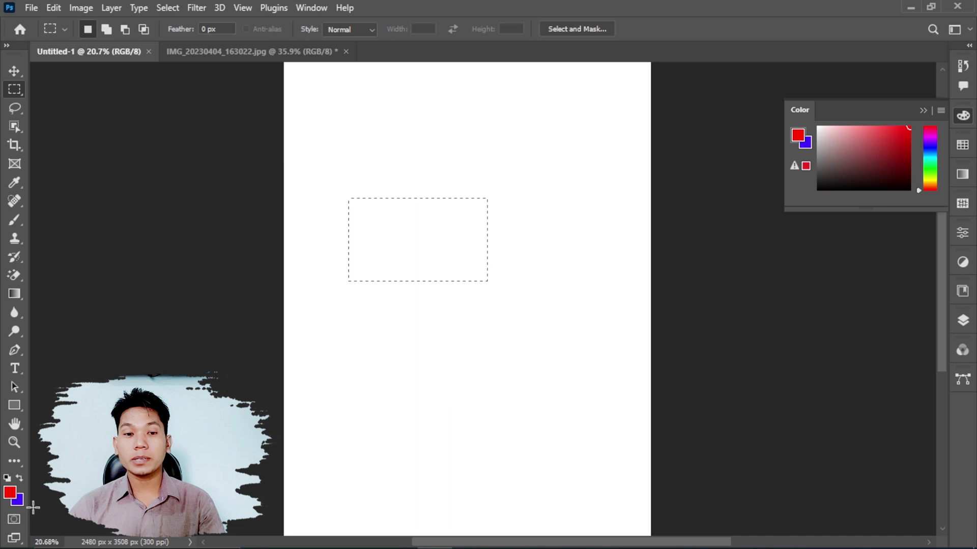
{"action": "key", "text": "x"}
{"action": "key", "text": "x"}
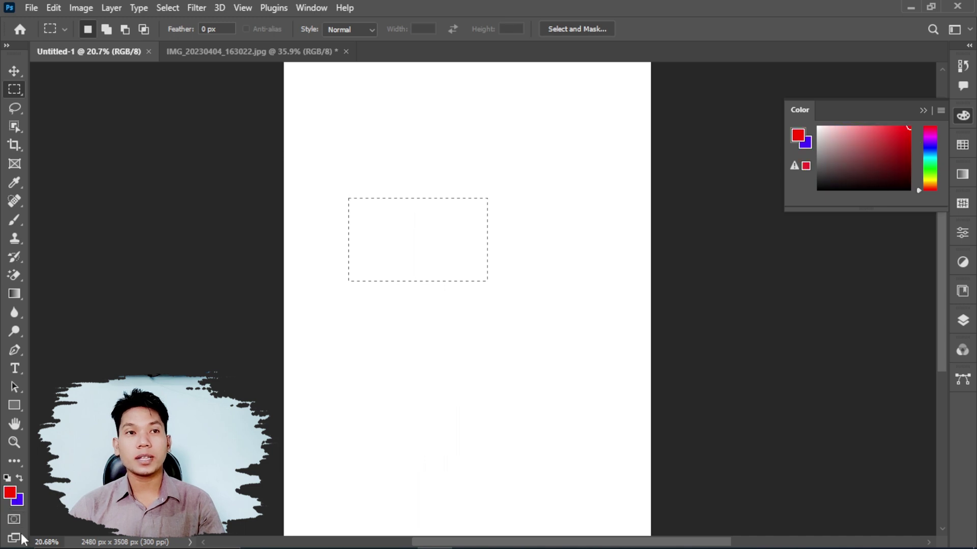
{"action": "mouse_move", "coordinate": [22, 545]}
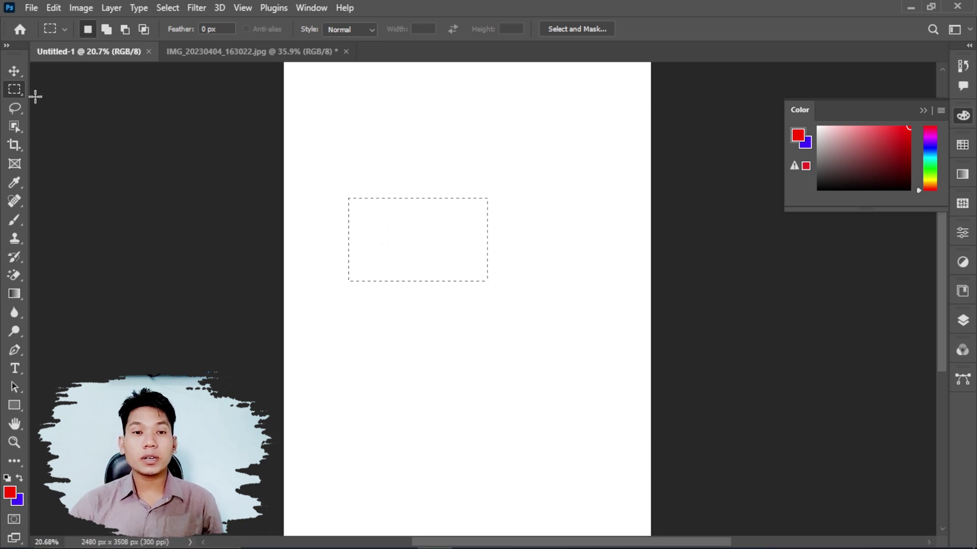
{"action": "left_click", "coordinate": [963, 320]}
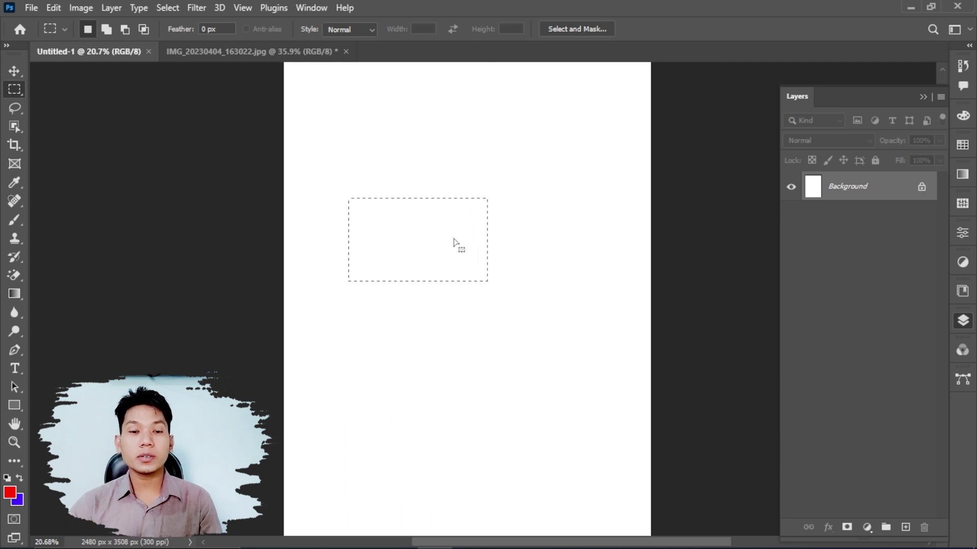
Step: Fill the selection red, then fill a larger rectangle below it with blue-violet
{"action": "key", "text": "alt"}
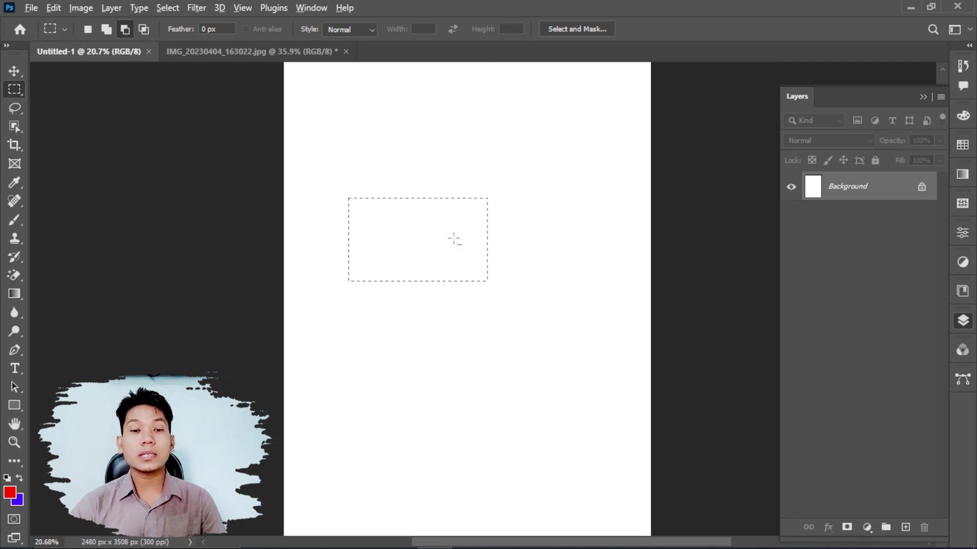
{"action": "key", "text": "alt+BackSpace"}
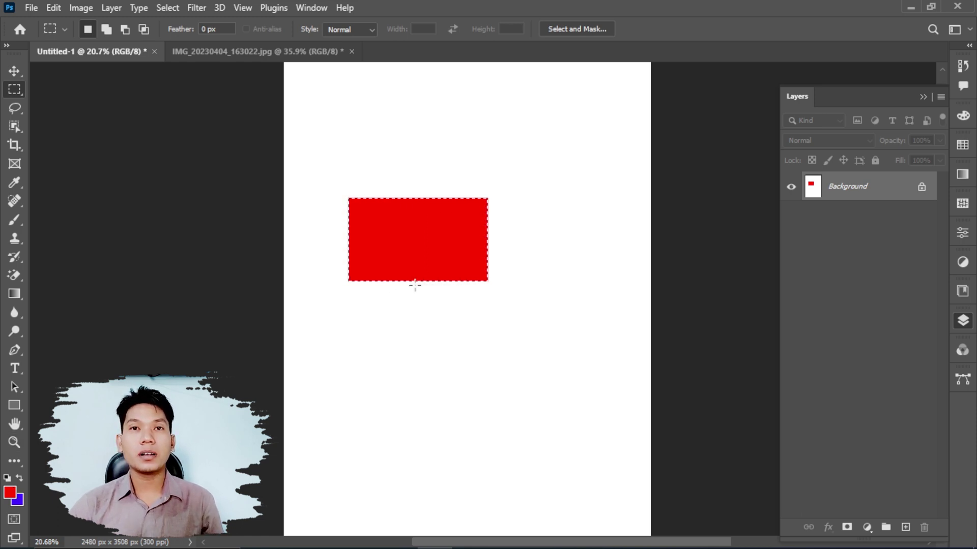
{"action": "key", "text": "ctrl+d"}
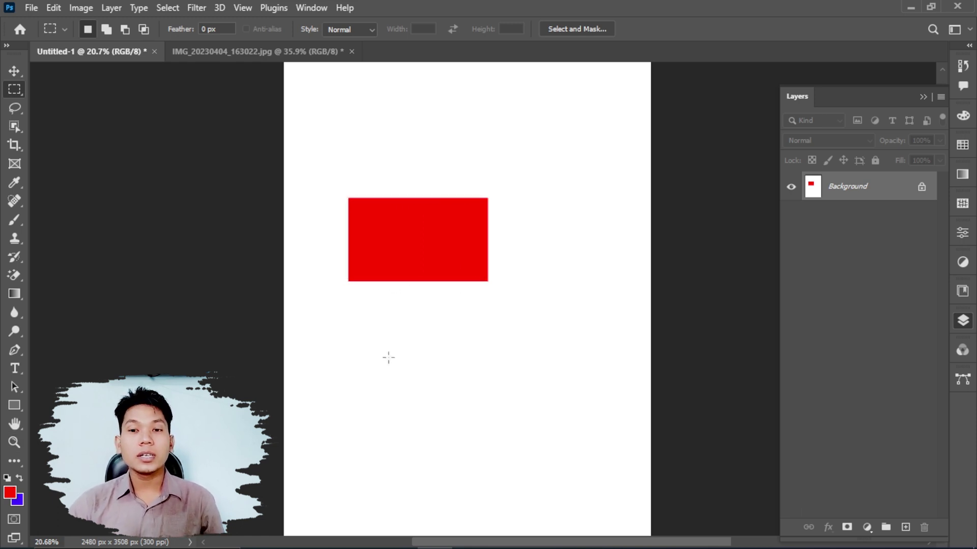
{"action": "left_click_drag", "start_coordinate": [358, 319], "coordinate": [537, 413]}
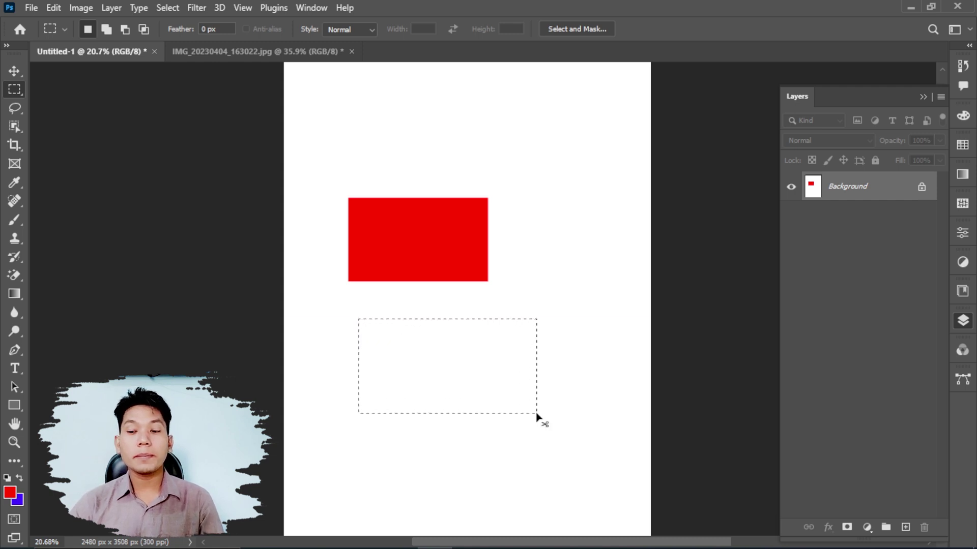
{"action": "key", "text": "ctrl+BackSpace"}
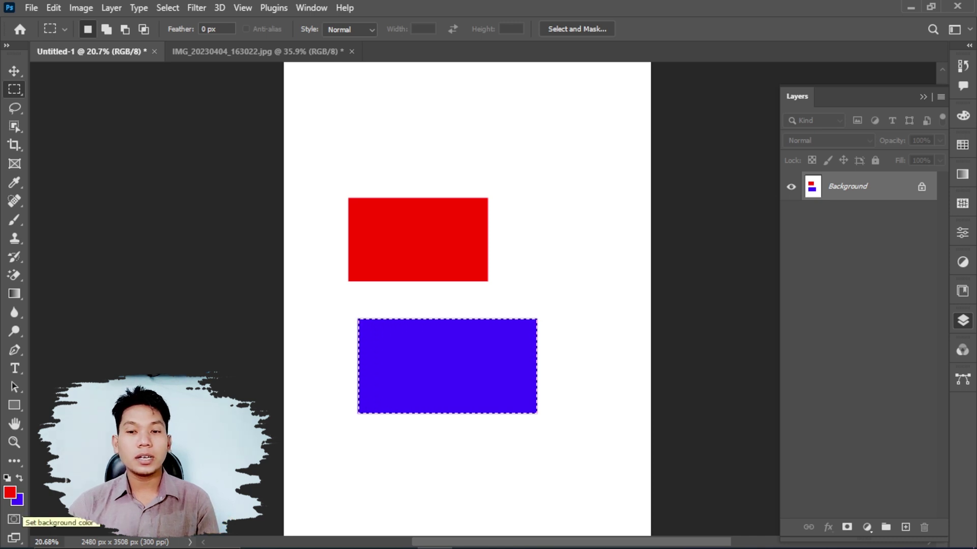
Step: Try moving the blue-violet rectangle, cancel the Background-layer warning, and select an area below it
{"action": "left_click", "coordinate": [19, 73]}
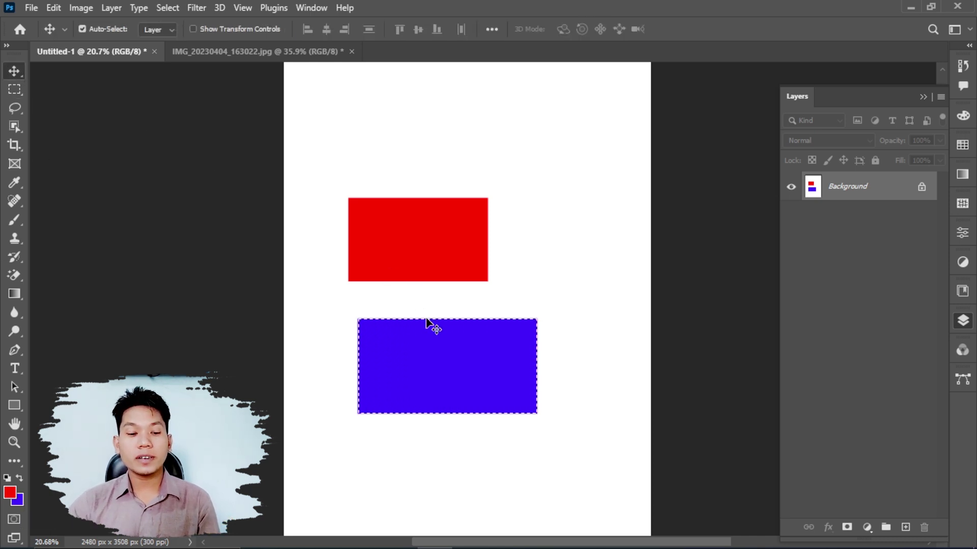
{"action": "key", "text": "ctrl+d"}
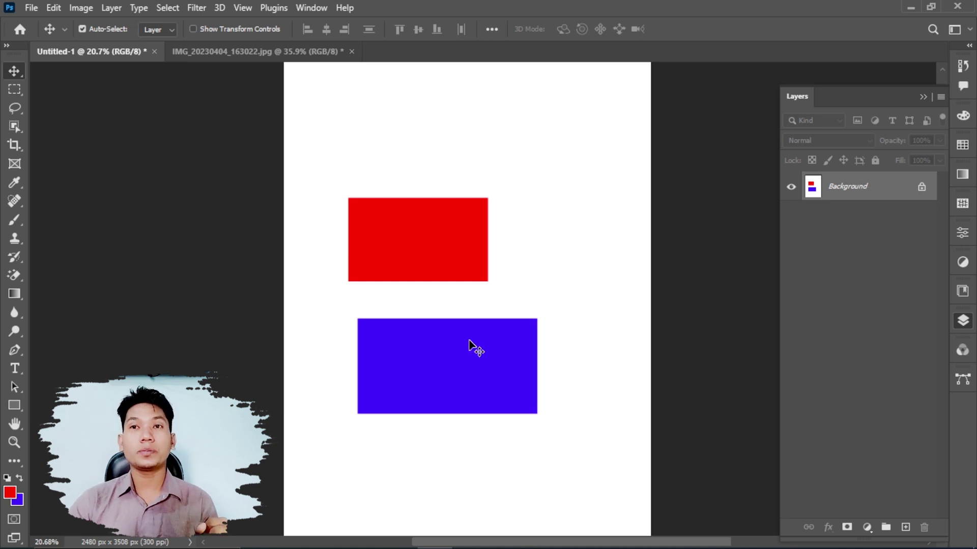
{"action": "left_click_drag", "start_coordinate": [453, 371], "coordinate": [502, 173]}
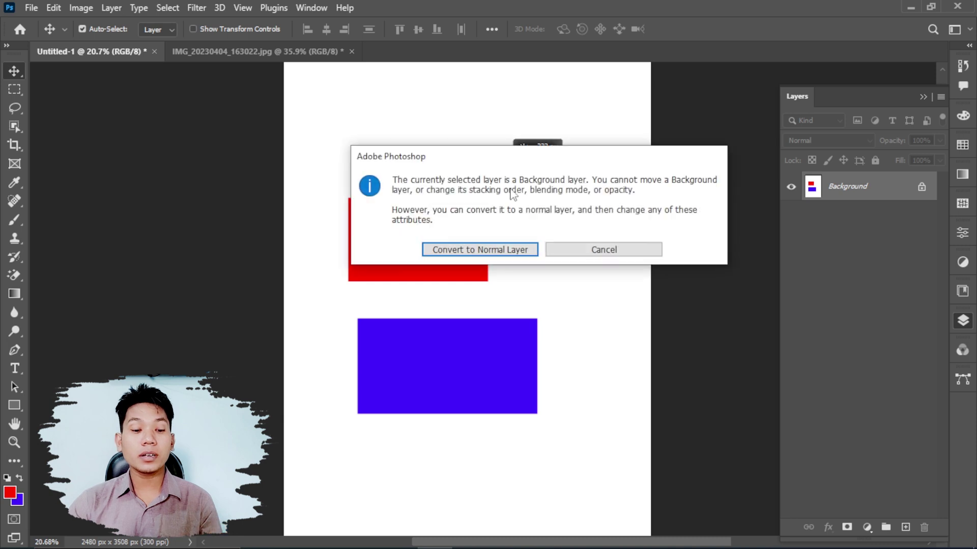
{"action": "left_click", "coordinate": [617, 247]}
{"action": "left_click", "coordinate": [15, 89]}
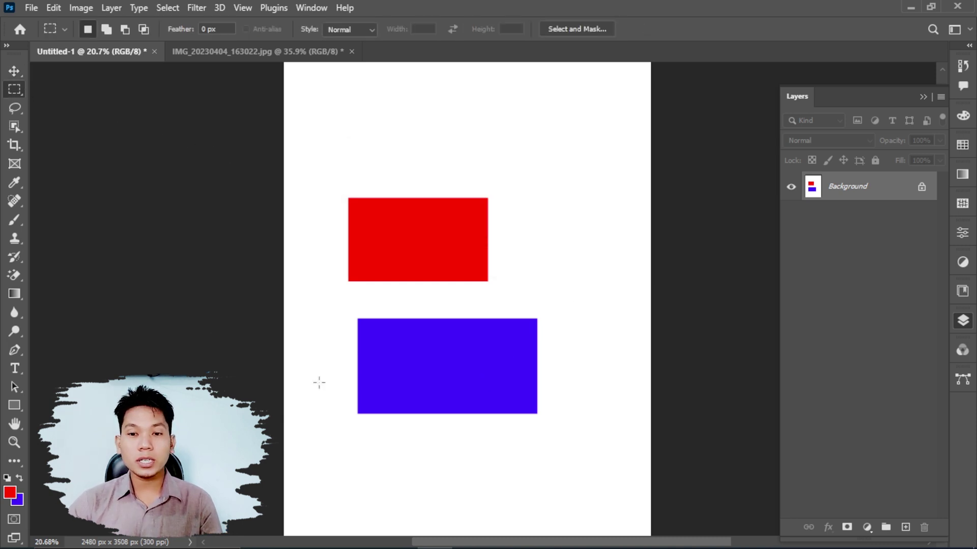
{"action": "left_click_drag", "start_coordinate": [348, 441], "coordinate": [491, 508]}
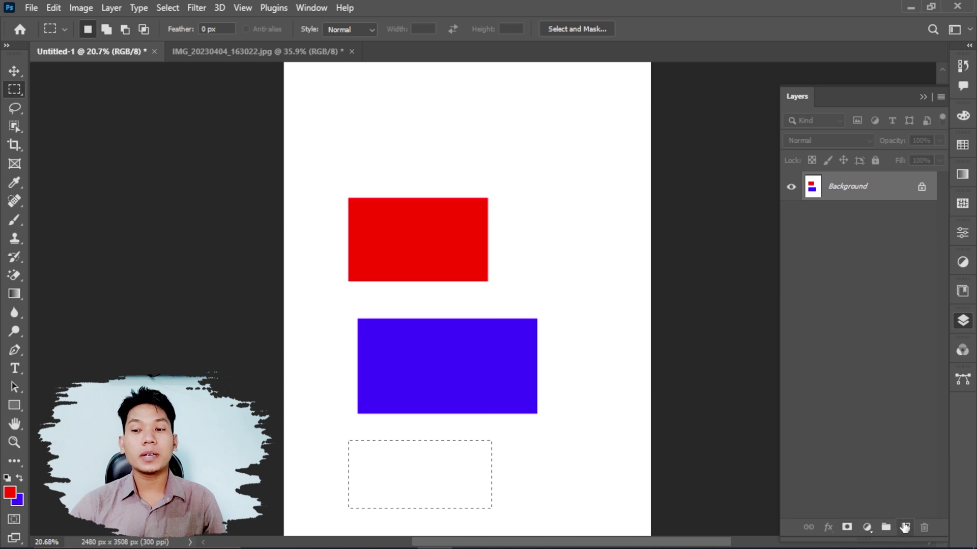
Step: Add Layer 1 and fill the selection below the blue-violet rectangle with red
{"action": "left_click", "coordinate": [905, 528]}
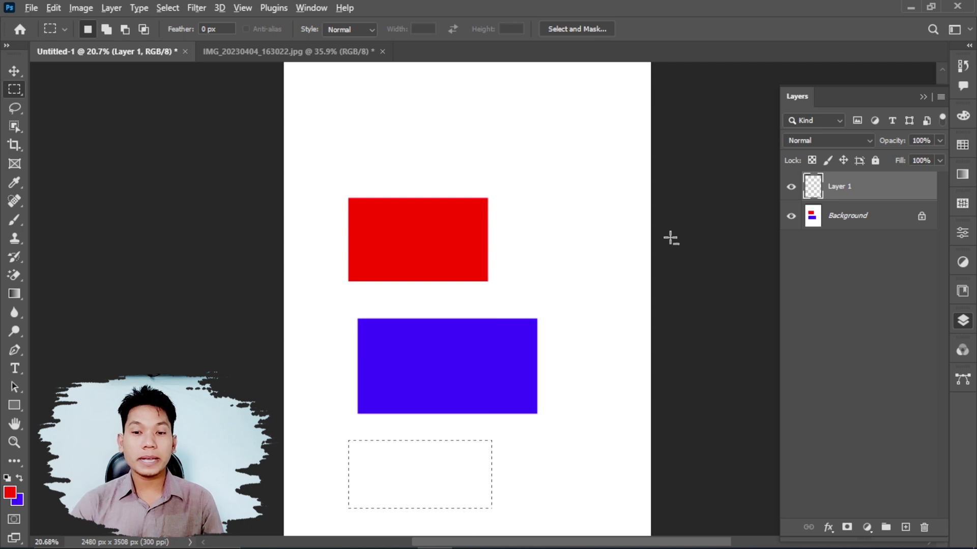
{"action": "key", "text": "alt+BackSpace"}
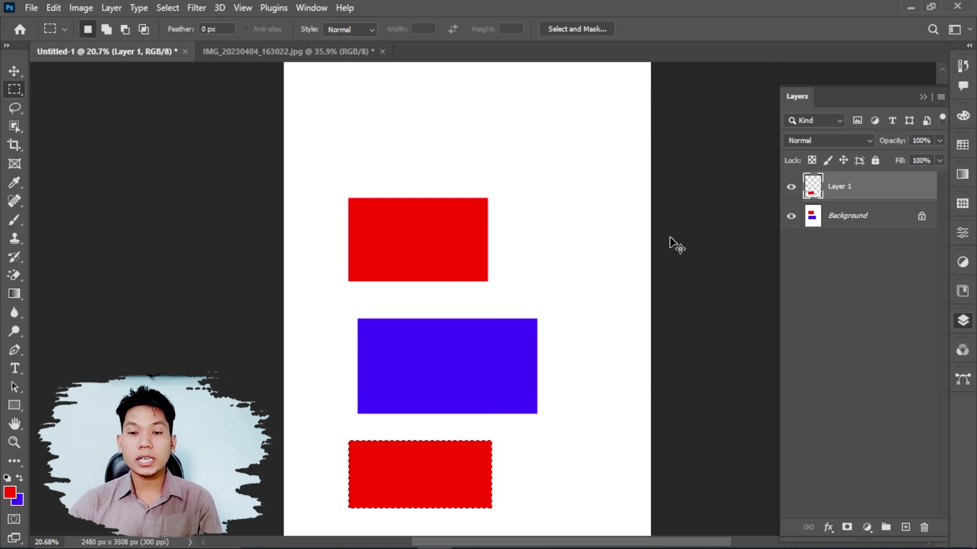
{"action": "key", "text": "ctrl+d"}
Step: Drag the Layer 1 red rectangle around the page, then delete it
{"action": "key", "text": "v"}
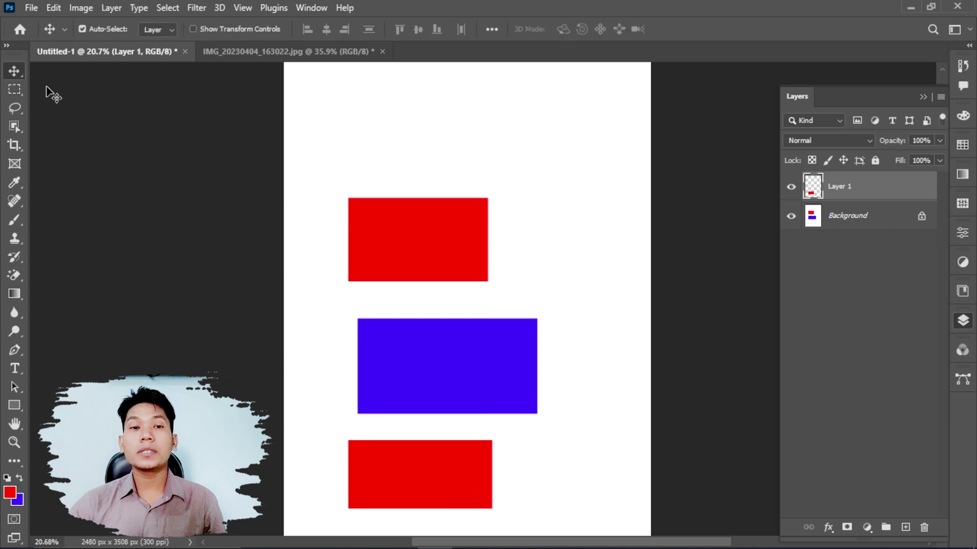
{"action": "left_click_drag", "start_coordinate": [407, 457], "coordinate": [581, 192]}
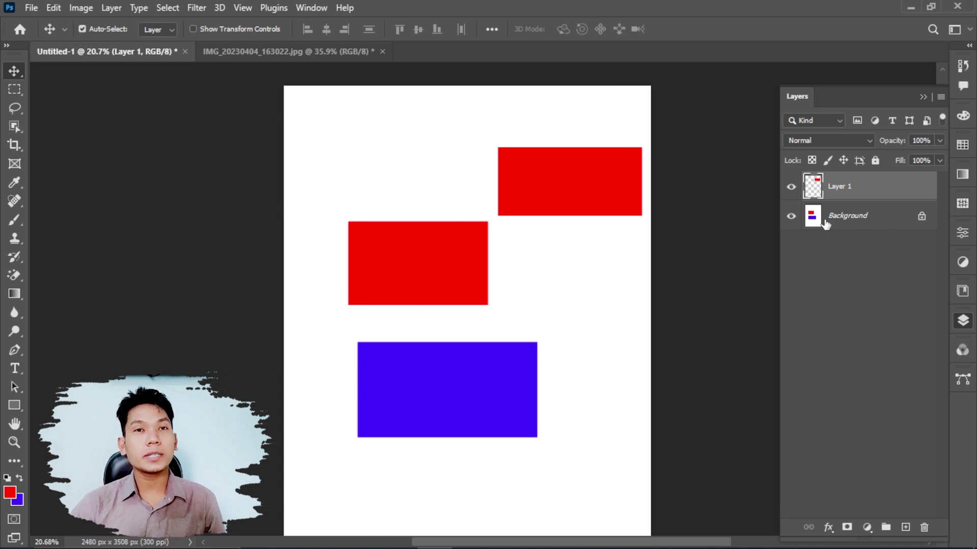
{"action": "left_click_drag", "start_coordinate": [607, 181], "coordinate": [558, 146]}
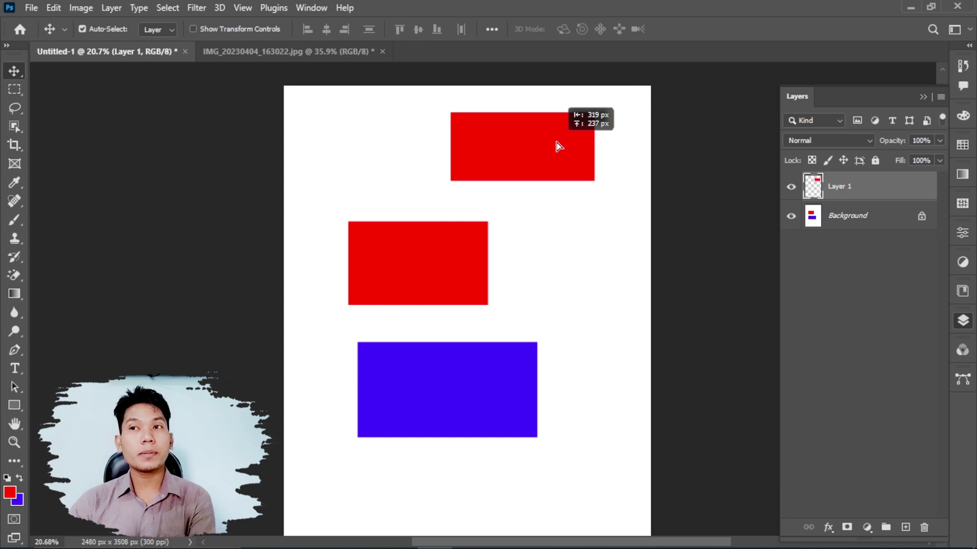
{"action": "left_click_drag", "start_coordinate": [534, 154], "coordinate": [532, 191]}
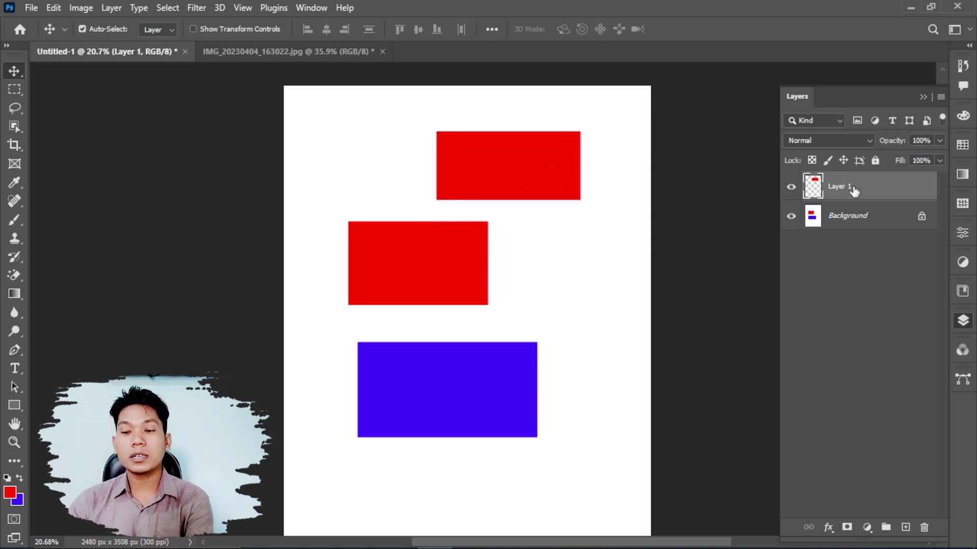
{"action": "key", "text": "Delete"}
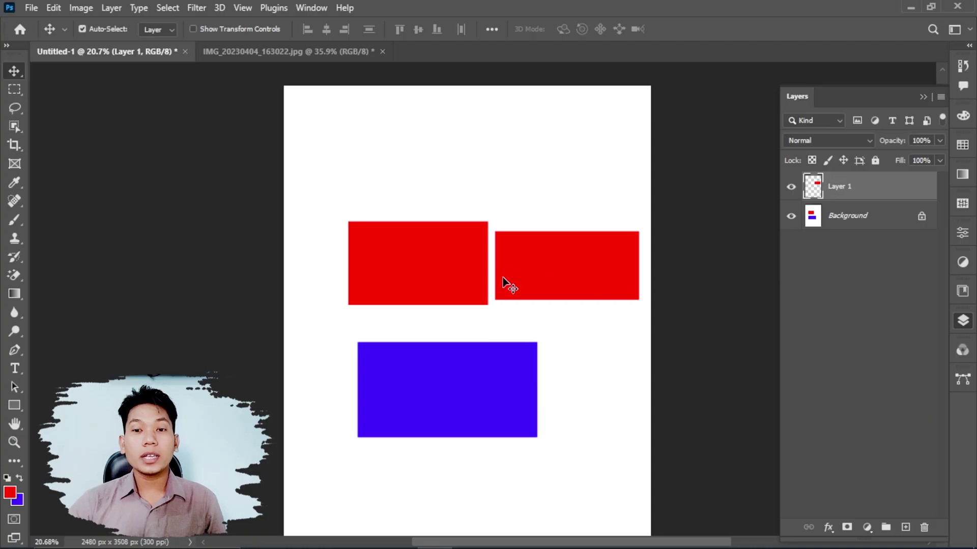
{"action": "left_click_drag", "start_coordinate": [549, 283], "coordinate": [557, 211]}
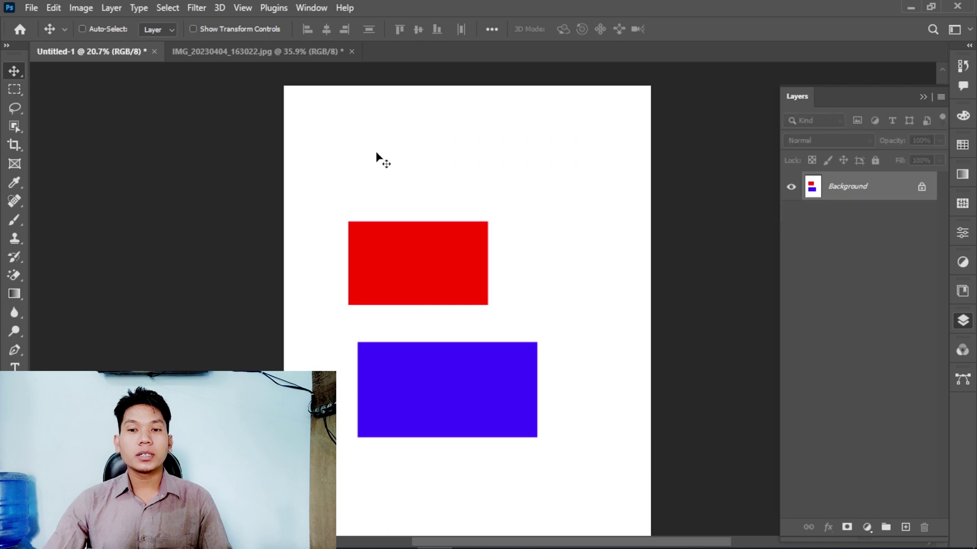
Step: Undo the extra layer, then fill a rectangle near the top blue on new Layer 1
{"action": "key", "text": "ctrl+z"}
{"action": "key", "text": "ctrl+z"}
{"action": "key", "text": "ctrl+z"}
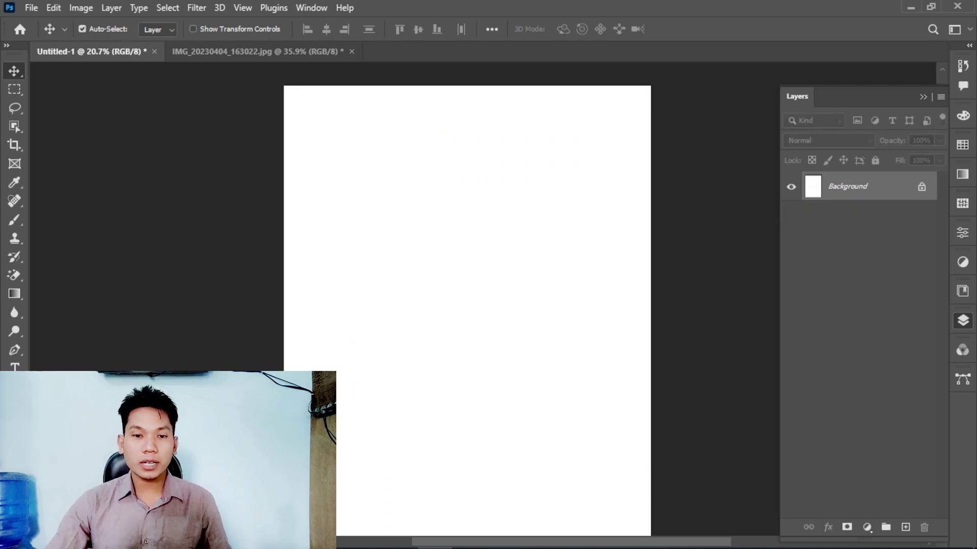
{"action": "left_click", "coordinate": [14, 89]}
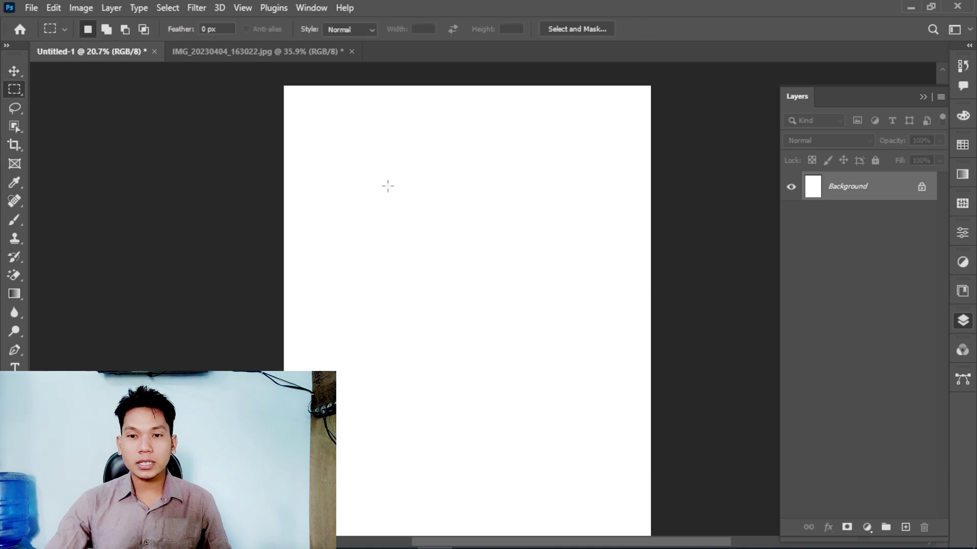
{"action": "left_click_drag", "start_coordinate": [388, 187], "coordinate": [533, 250]}
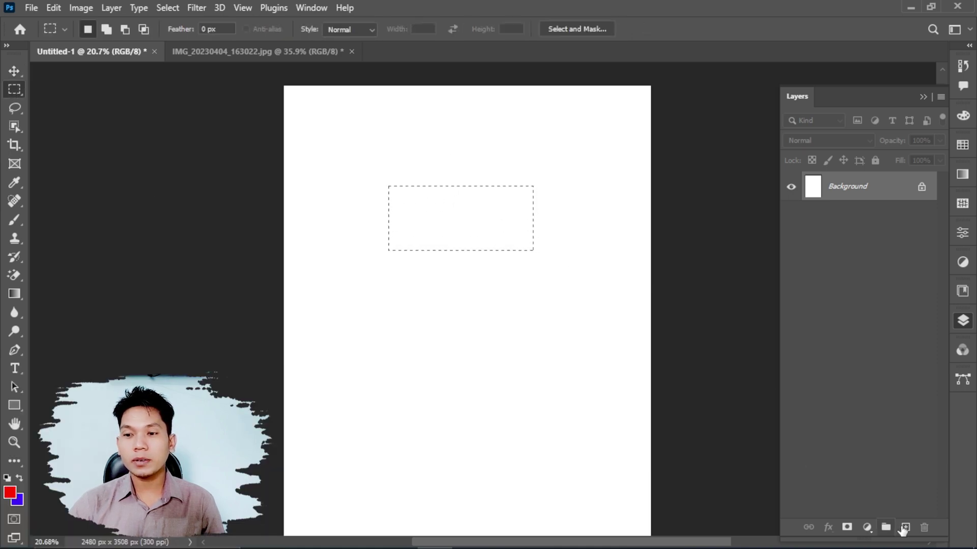
{"action": "left_click", "coordinate": [904, 528]}
{"action": "key", "text": "ctrl+BackSpace"}
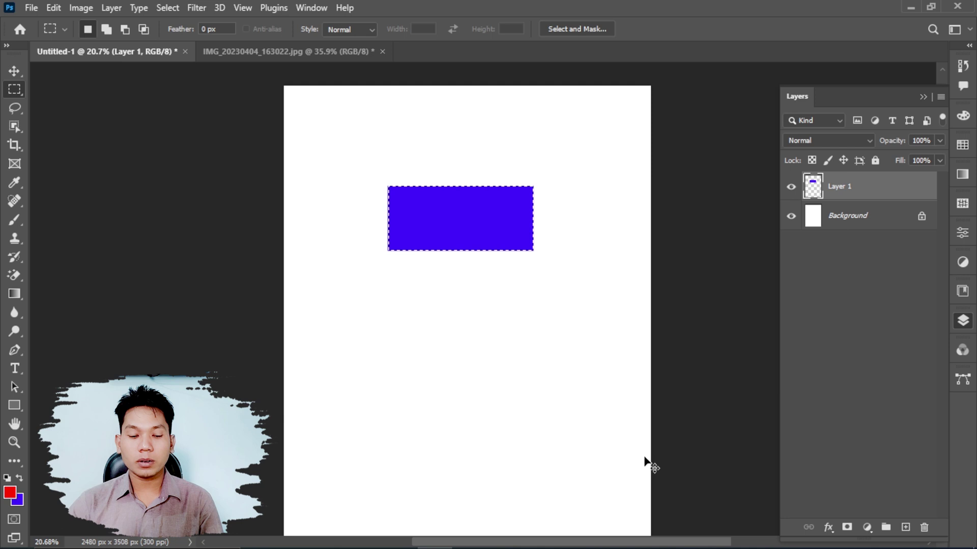
Step: Fill a second rectangle below the blue one with red on new Layer 2
{"action": "left_click_drag", "start_coordinate": [377, 305], "coordinate": [521, 371]}
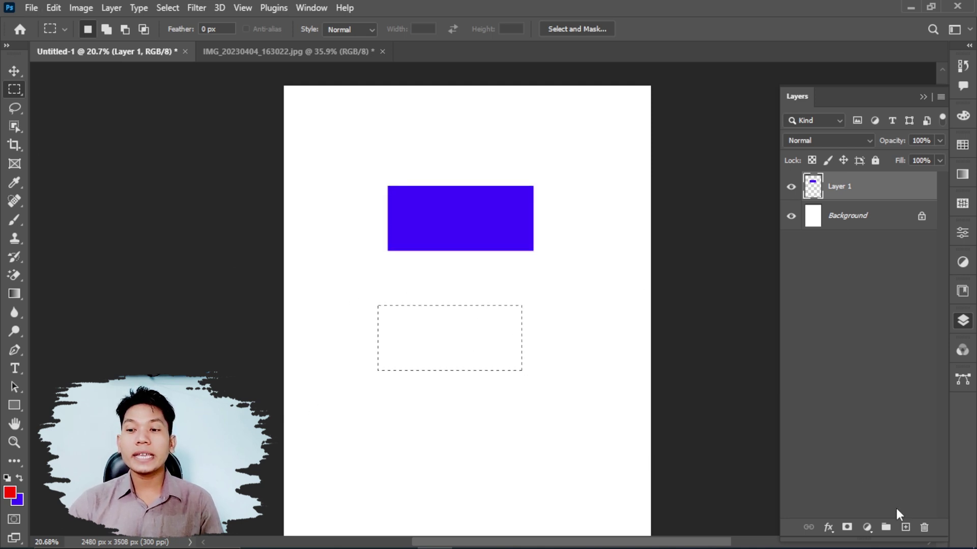
{"action": "left_click", "coordinate": [904, 528]}
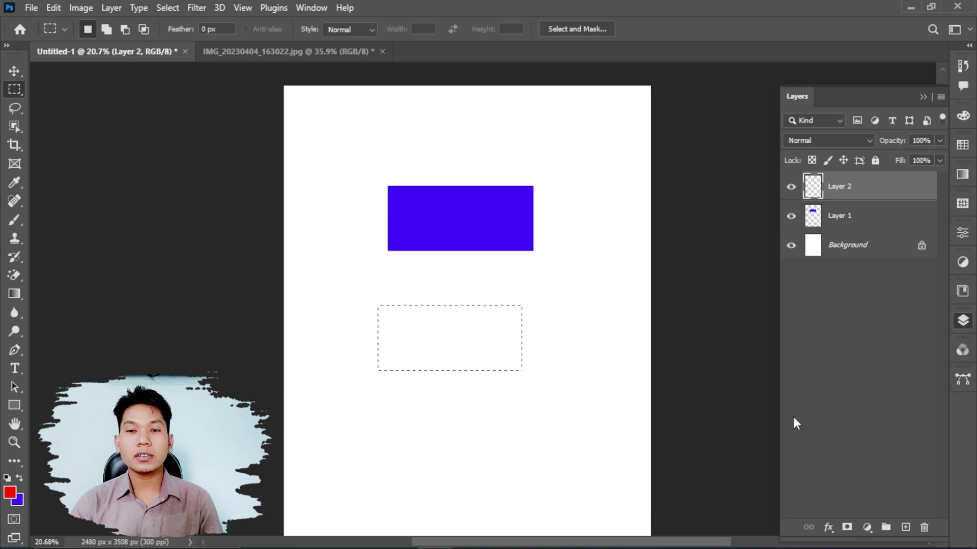
{"action": "key", "text": "alt+BackSpace"}
{"action": "key", "text": "ctrl+d"}
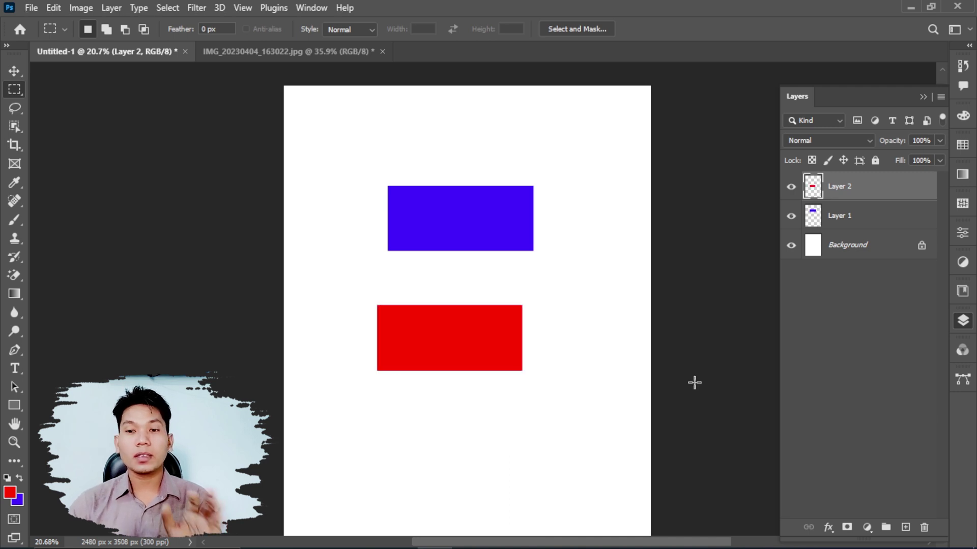
{"action": "left_click", "coordinate": [14, 71]}
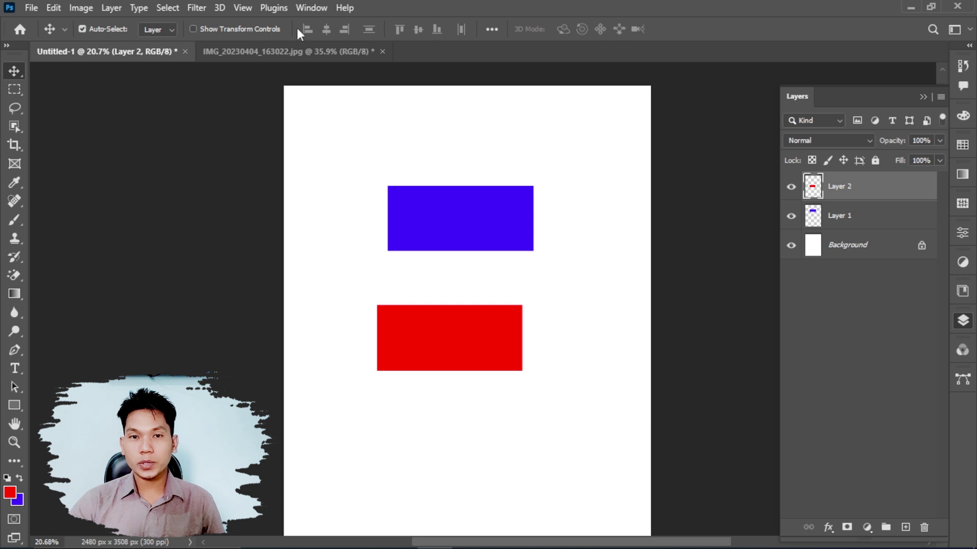
Step: Shift the blue and red rectangles left, keeping red beneath blue
{"action": "left_click_drag", "start_coordinate": [453, 236], "coordinate": [429, 243]}
{"action": "left_click_drag", "start_coordinate": [455, 320], "coordinate": [434, 329]}
{"action": "left_click_drag", "start_coordinate": [436, 234], "coordinate": [410, 234]}
{"action": "left_click_drag", "start_coordinate": [455, 338], "coordinate": [435, 339]}
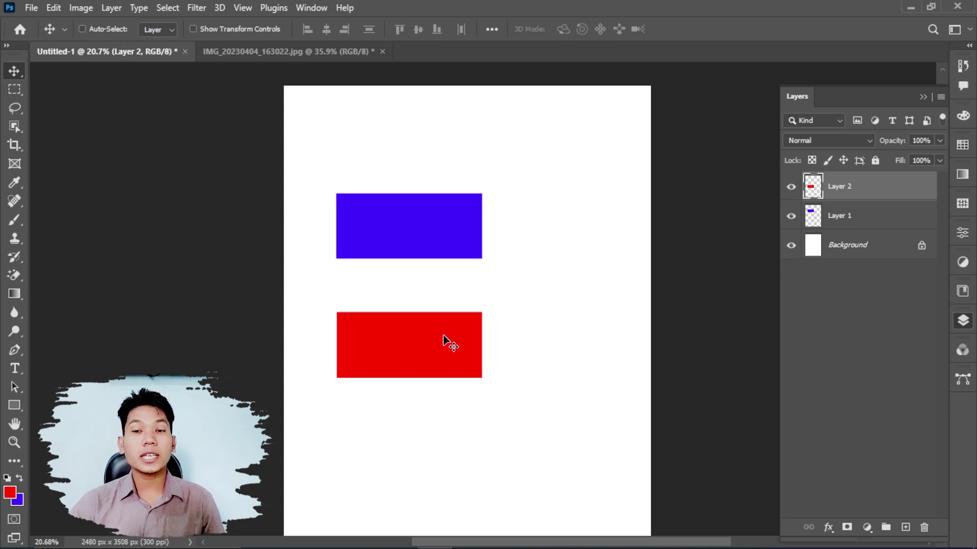
{"action": "mouse_move", "coordinate": [429, 346]}
{"action": "left_mouse_down"}
{"action": "mouse_move", "coordinate": [499, 355]}
{"action": "mouse_move", "coordinate": [421, 352]}
{"action": "left_mouse_up"}
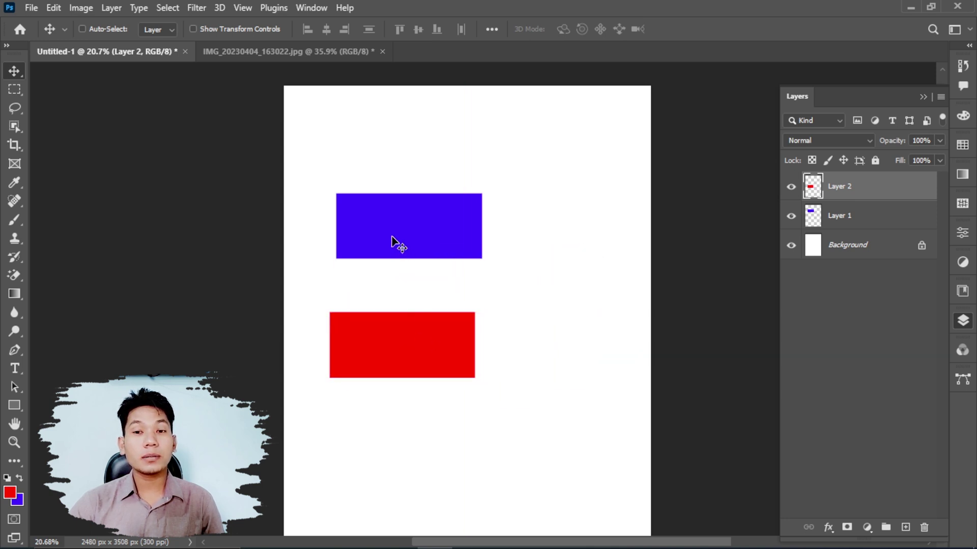
{"action": "mouse_move", "coordinate": [391, 237]}
{"action": "left_mouse_down"}
{"action": "mouse_move", "coordinate": [399, 220]}
{"action": "mouse_move", "coordinate": [528, 351]}
{"action": "mouse_move", "coordinate": [438, 300]}
{"action": "mouse_move", "coordinate": [406, 250]}
{"action": "left_mouse_up"}
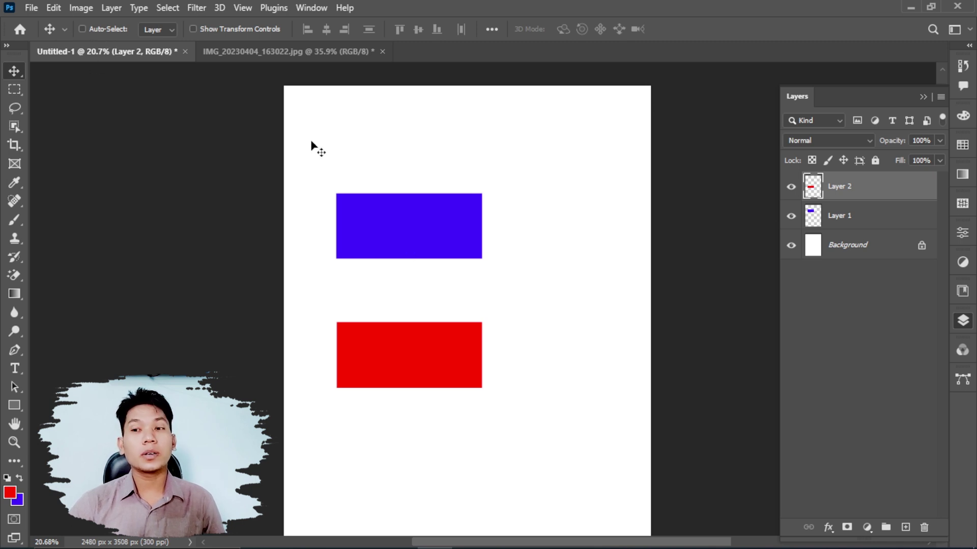
Step: Make Layer 1 active and reposition the blue rectangle, ending down and to the left
{"action": "left_click", "coordinate": [847, 220]}
{"action": "left_click", "coordinate": [851, 191]}
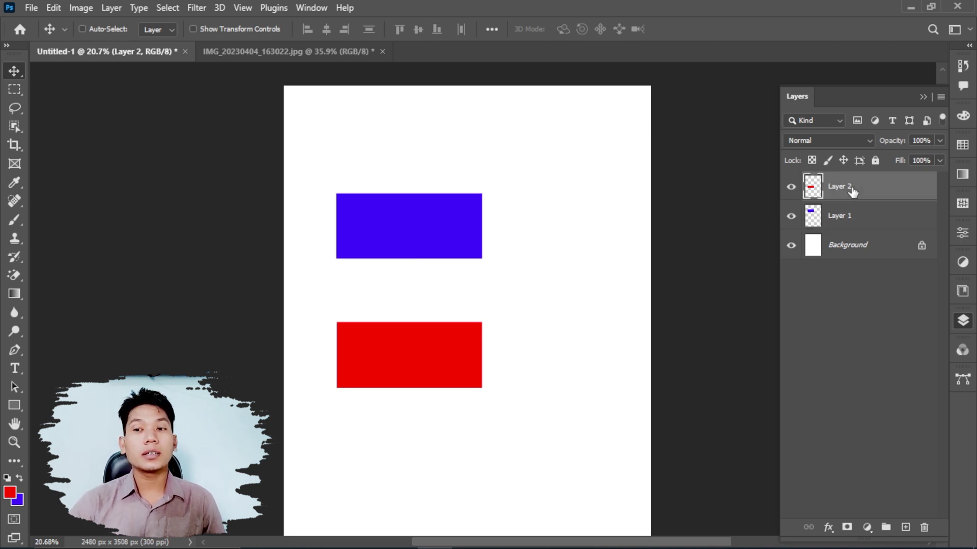
{"action": "left_click", "coordinate": [855, 221]}
{"action": "left_click", "coordinate": [858, 196]}
{"action": "left_click", "coordinate": [862, 217]}
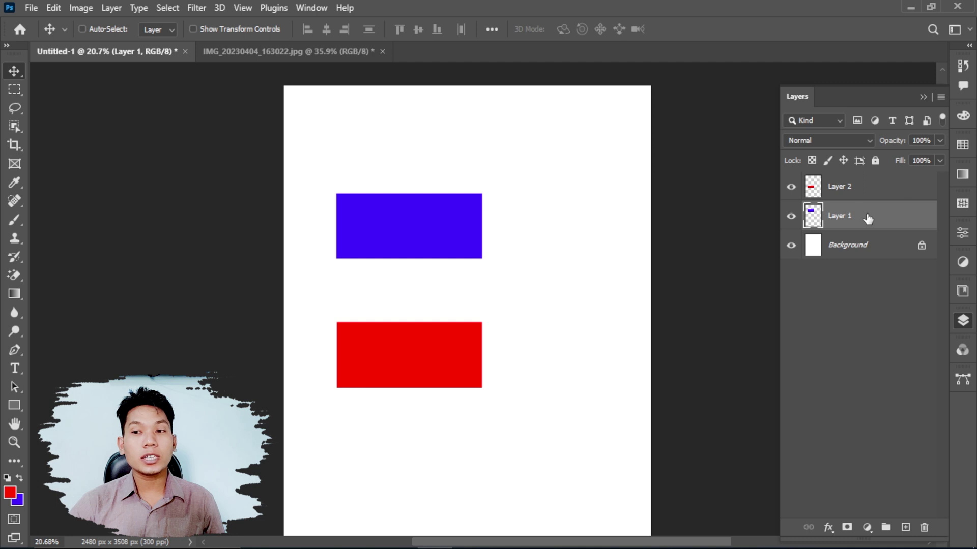
{"action": "left_click_drag", "start_coordinate": [443, 218], "coordinate": [471, 192]}
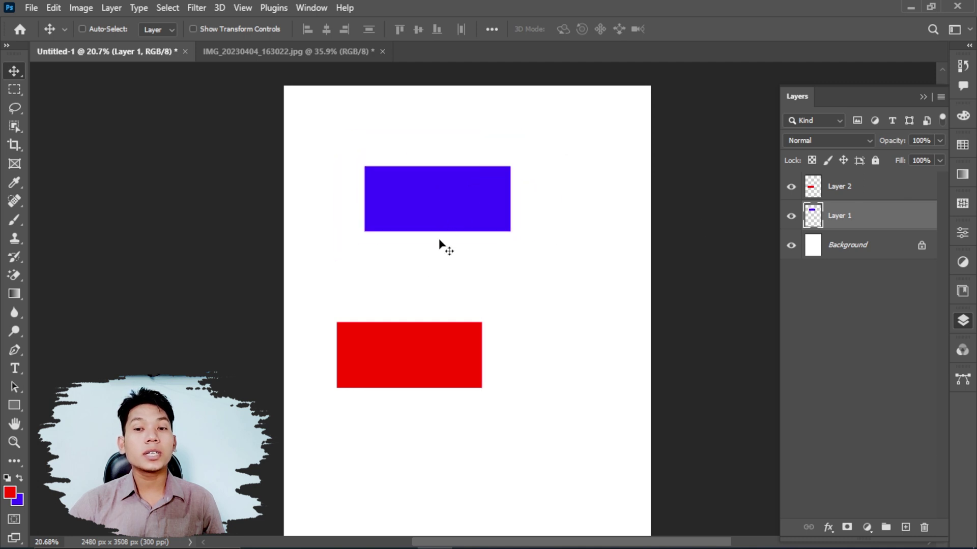
{"action": "mouse_move", "coordinate": [432, 348]}
{"action": "left_mouse_down"}
{"action": "mouse_move", "coordinate": [461, 296]}
{"action": "mouse_move", "coordinate": [437, 336]}
{"action": "left_mouse_up"}
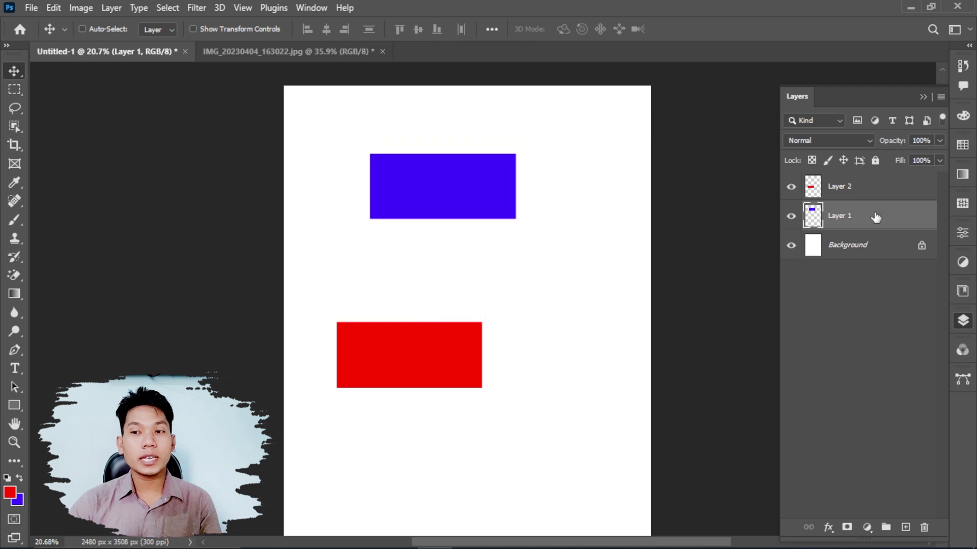
{"action": "left_click_drag", "start_coordinate": [459, 177], "coordinate": [436, 224]}
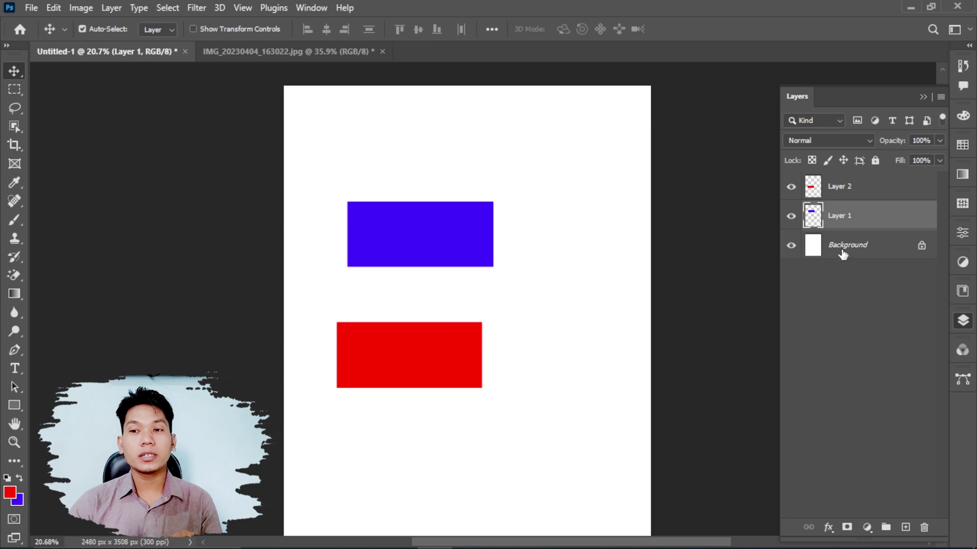
Step: Pick each rectangle's layer from the canvas and drag red and blue around
{"action": "left_click", "coordinate": [448, 372]}
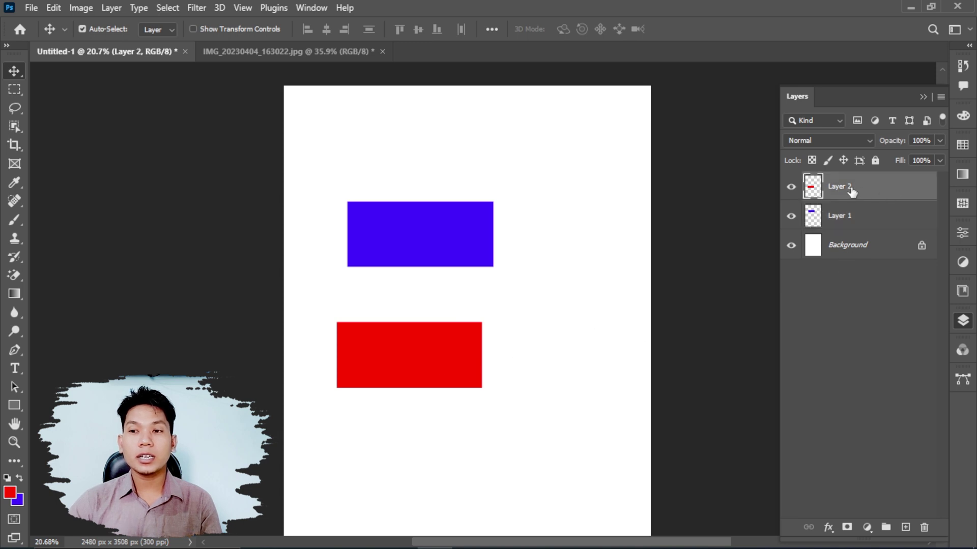
{"action": "left_click", "coordinate": [459, 229]}
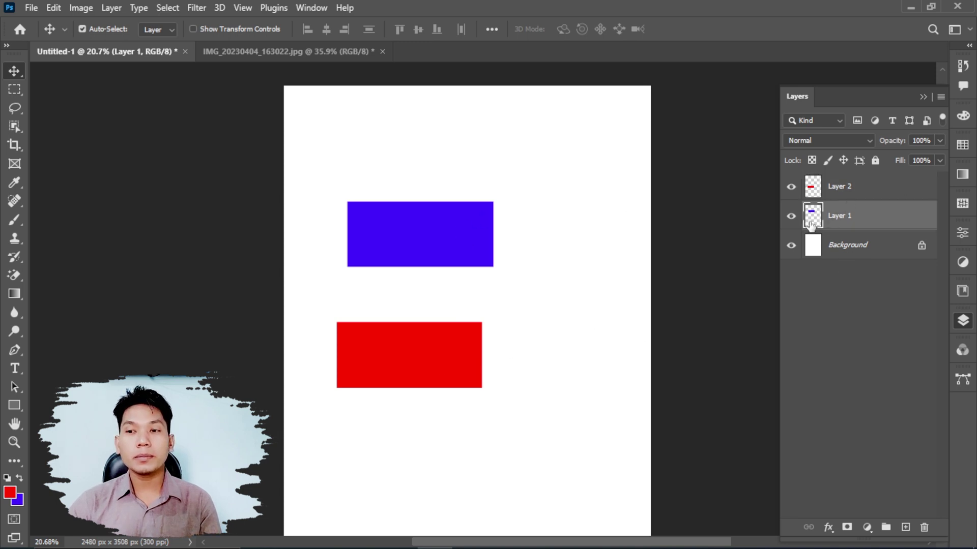
{"action": "left_click", "coordinate": [451, 338]}
{"action": "left_click_drag", "start_coordinate": [450, 338], "coordinate": [581, 311]}
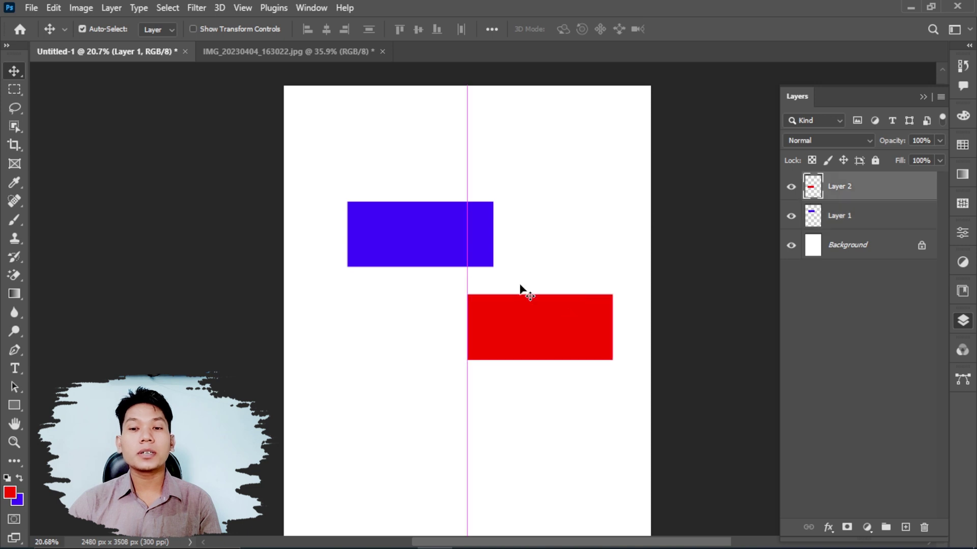
{"action": "left_click_drag", "start_coordinate": [486, 256], "coordinate": [443, 234]}
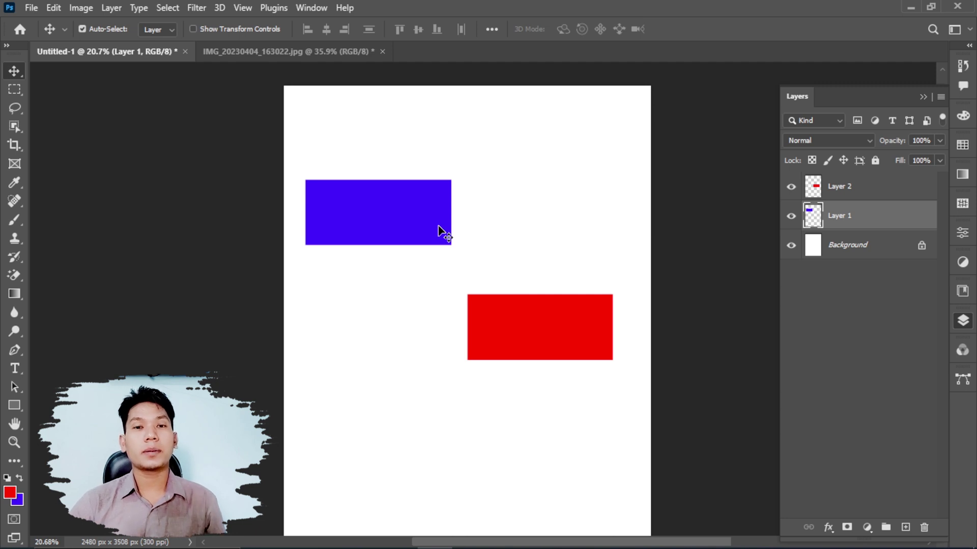
{"action": "left_click_drag", "start_coordinate": [501, 351], "coordinate": [401, 354]}
{"action": "left_click_drag", "start_coordinate": [382, 244], "coordinate": [375, 198]}
Step: Set the Auto-Select Layer/Group option, then move both rectangles toward the page centre
{"action": "left_click", "coordinate": [173, 34]}
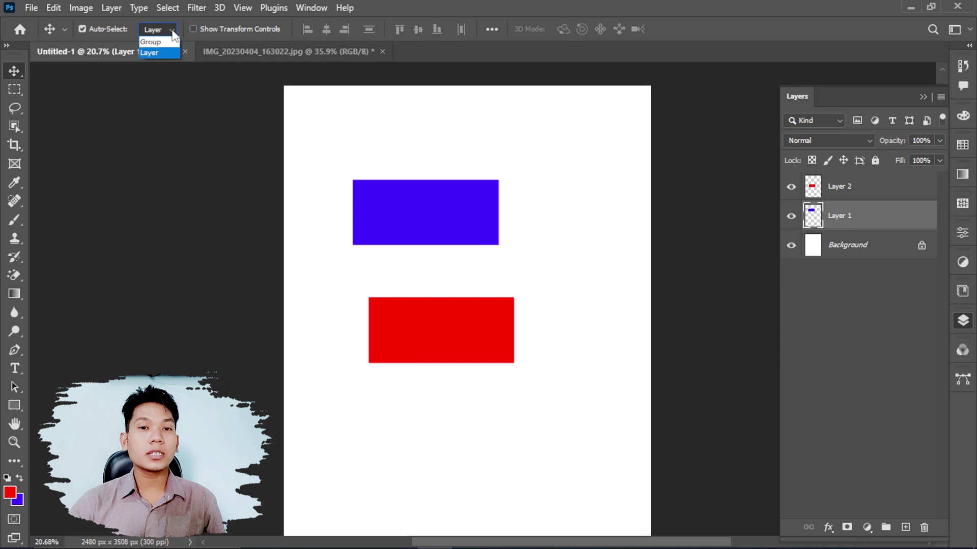
{"action": "left_click", "coordinate": [152, 51]}
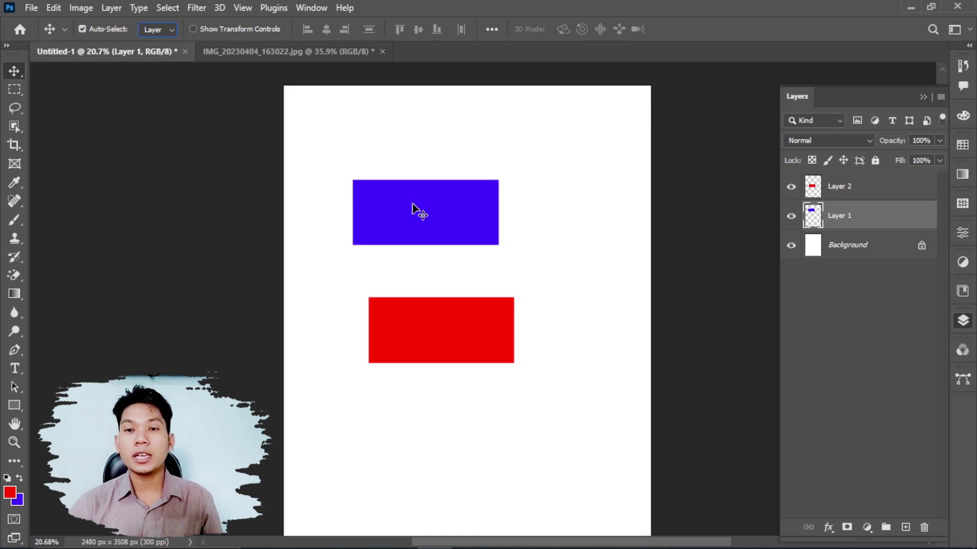
{"action": "left_click_drag", "start_coordinate": [414, 209], "coordinate": [470, 219]}
{"action": "left_click_drag", "start_coordinate": [465, 318], "coordinate": [485, 308]}
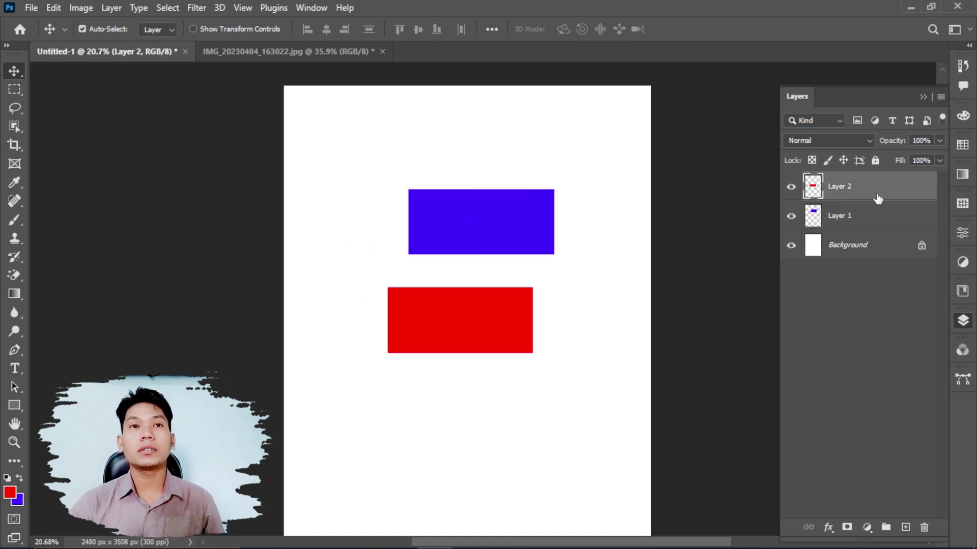
{"action": "left_click_drag", "start_coordinate": [454, 228], "coordinate": [440, 228]}
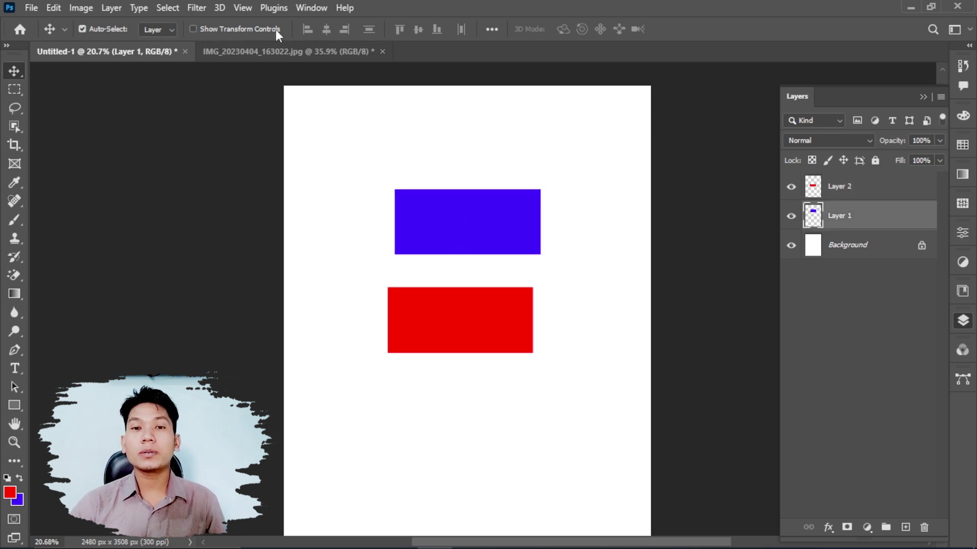
{"action": "left_click", "coordinate": [193, 28]}
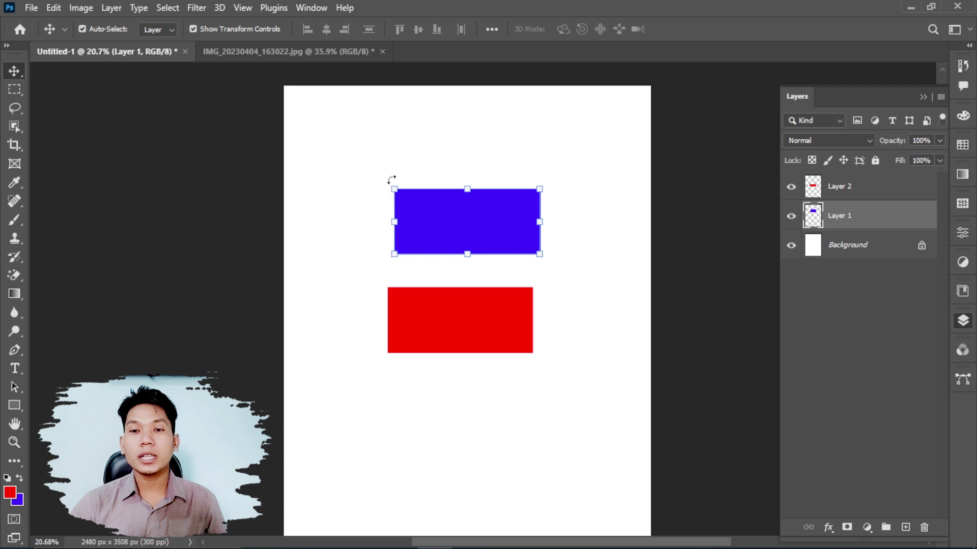
{"action": "left_click", "coordinate": [474, 325]}
{"action": "left_click", "coordinate": [445, 229]}
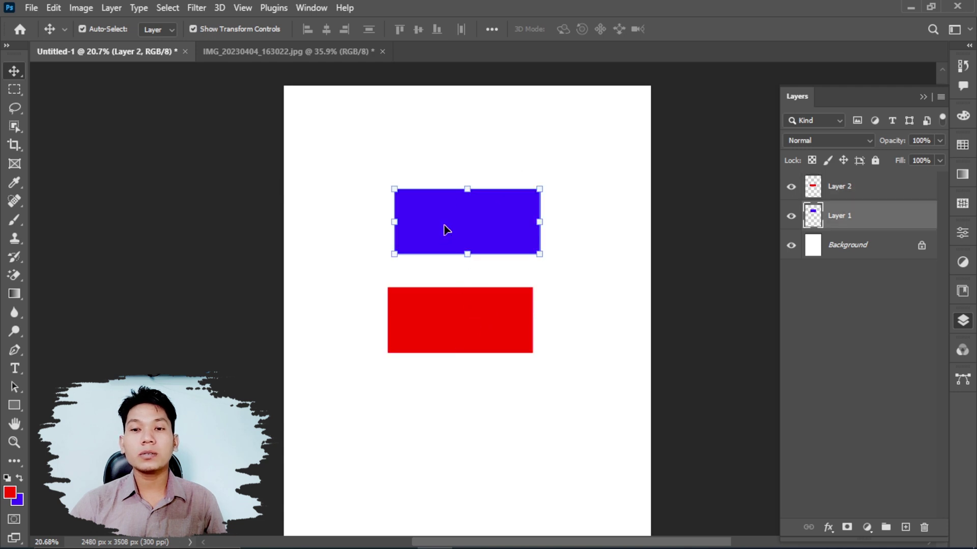
{"action": "left_click_drag", "start_coordinate": [545, 185], "coordinate": [554, 178]}
{"action": "key", "text": "ctrl+z"}
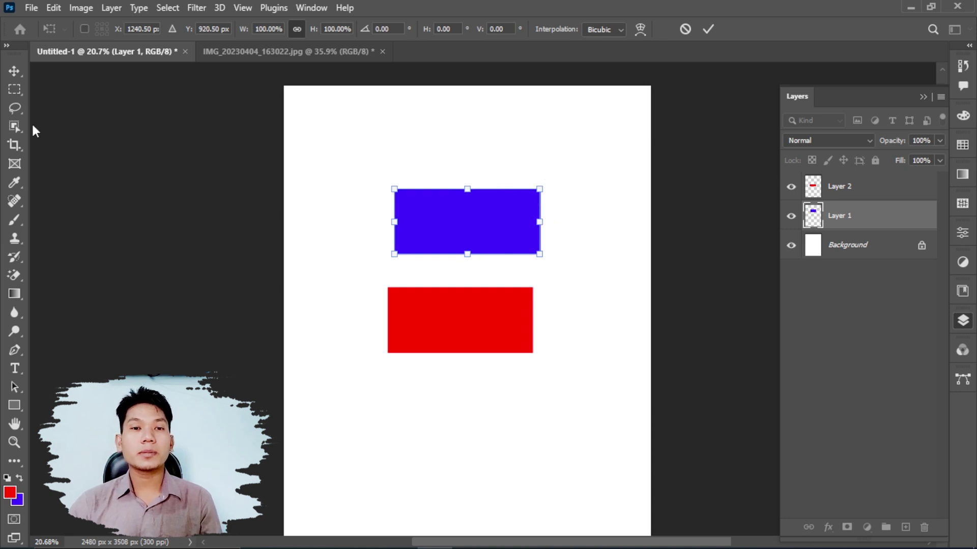
{"action": "left_click", "coordinate": [14, 71]}
Step: Hide the transform controls and align the blue rectangle's left edge with the red one
{"action": "left_click", "coordinate": [198, 29]}
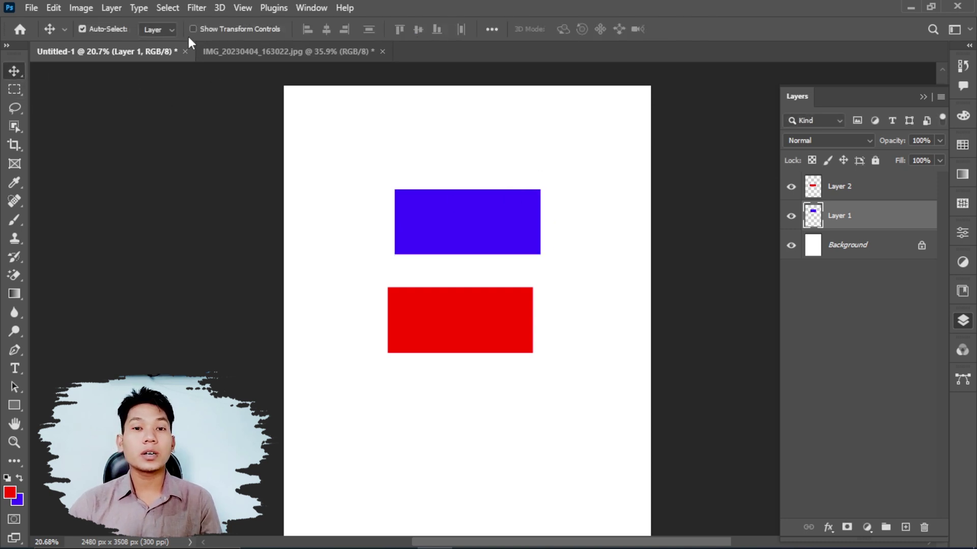
{"action": "left_click_drag", "start_coordinate": [468, 210], "coordinate": [461, 211]}
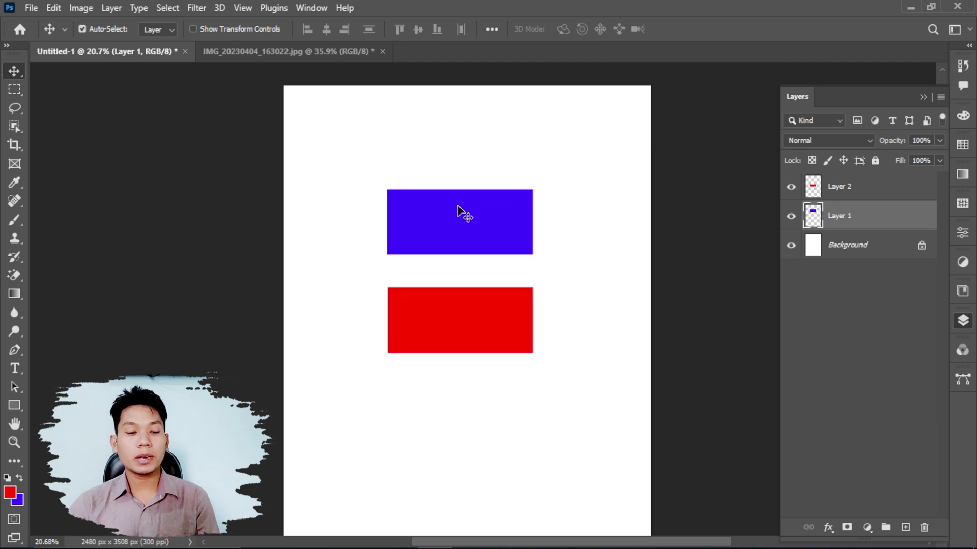
{"action": "key", "text": "ctrl+t"}
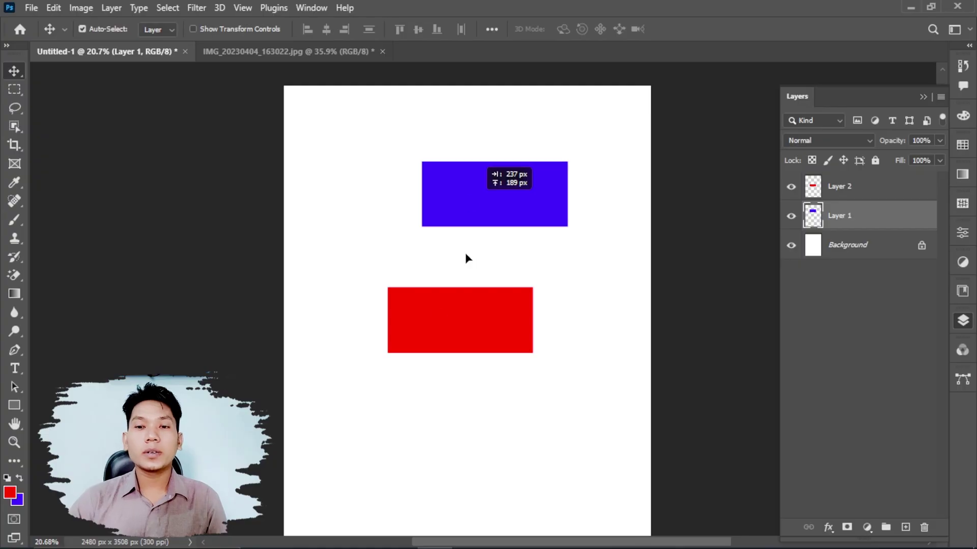
Step: Move the red rectangle up and right, then delete its layer
{"action": "left_click", "coordinate": [452, 328]}
{"action": "left_click_drag", "start_coordinate": [470, 318], "coordinate": [514, 298]}
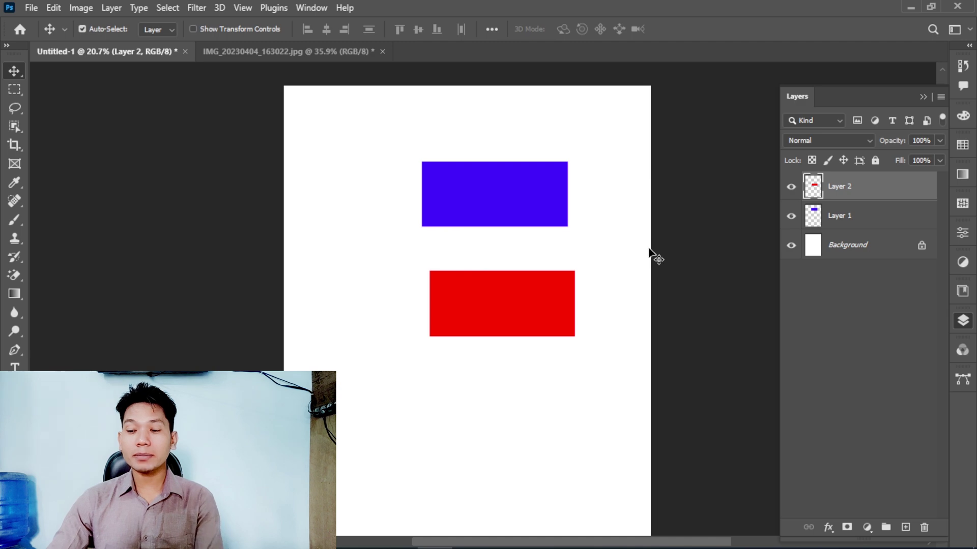
{"action": "key", "text": "Delete"}
{"action": "key", "text": "Delete"}
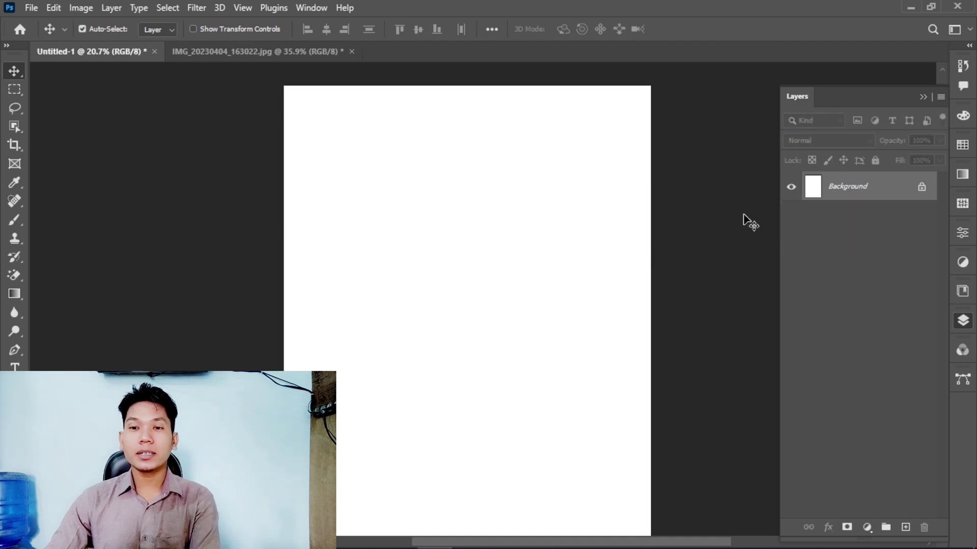
Step: With the Rectangular Marquee, drag several trial selections, ending with one near the top centre
{"action": "left_click", "coordinate": [15, 89]}
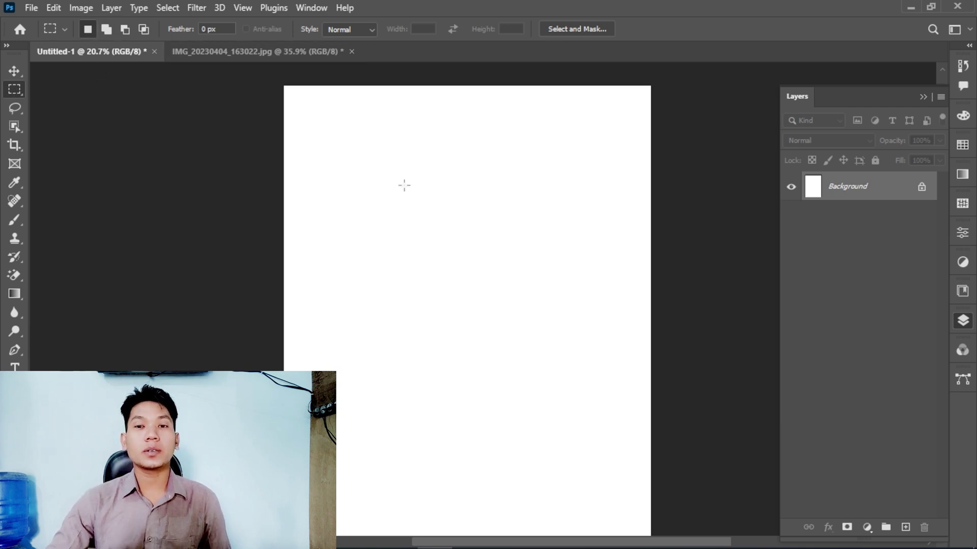
{"action": "left_click_drag", "start_coordinate": [327, 133], "coordinate": [426, 222]}
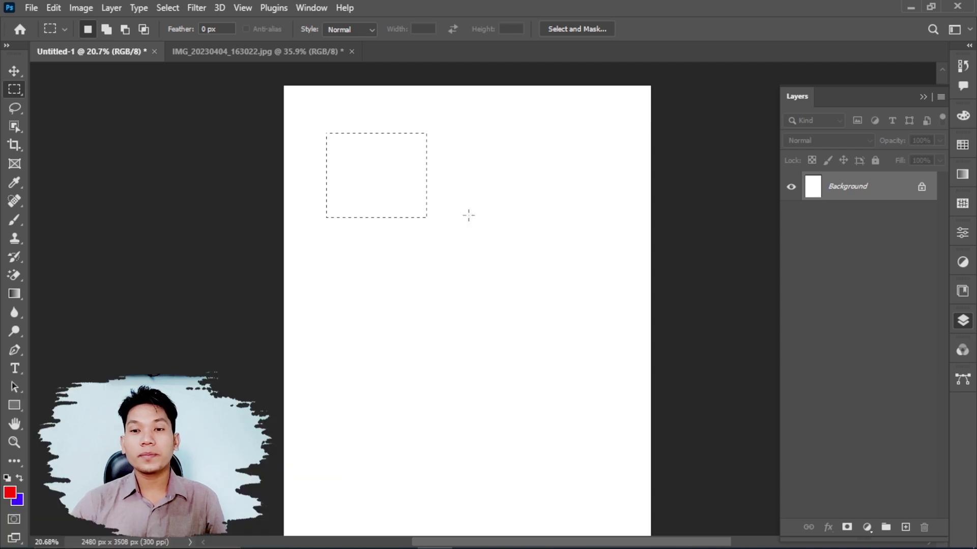
{"action": "left_click_drag", "start_coordinate": [465, 182], "coordinate": [544, 261]}
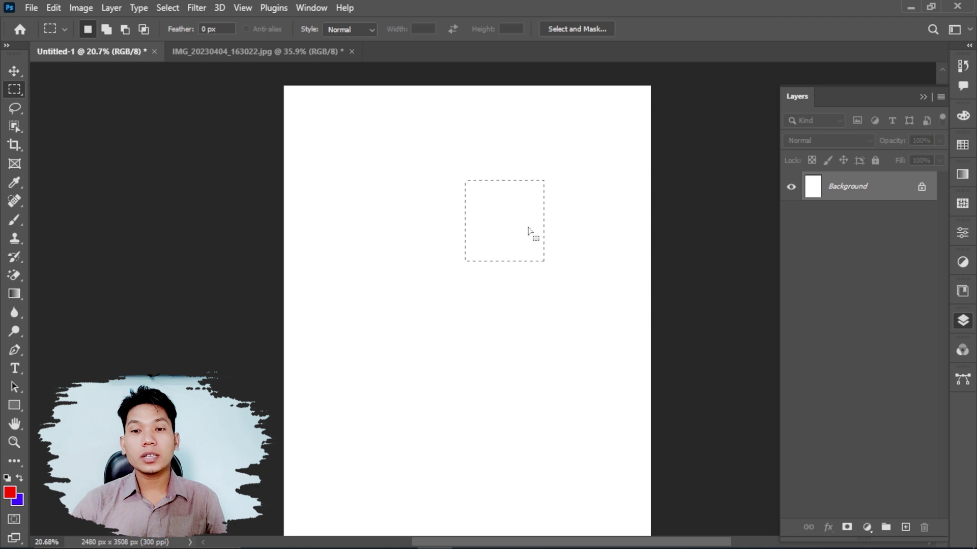
{"action": "left_click_drag", "start_coordinate": [339, 267], "coordinate": [416, 344]}
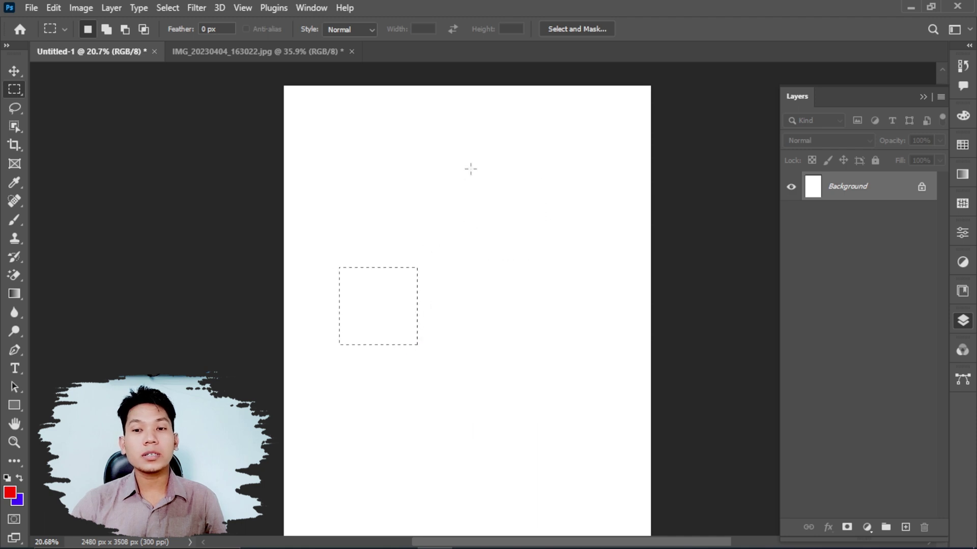
{"action": "left_click_drag", "start_coordinate": [469, 168], "coordinate": [559, 233]}
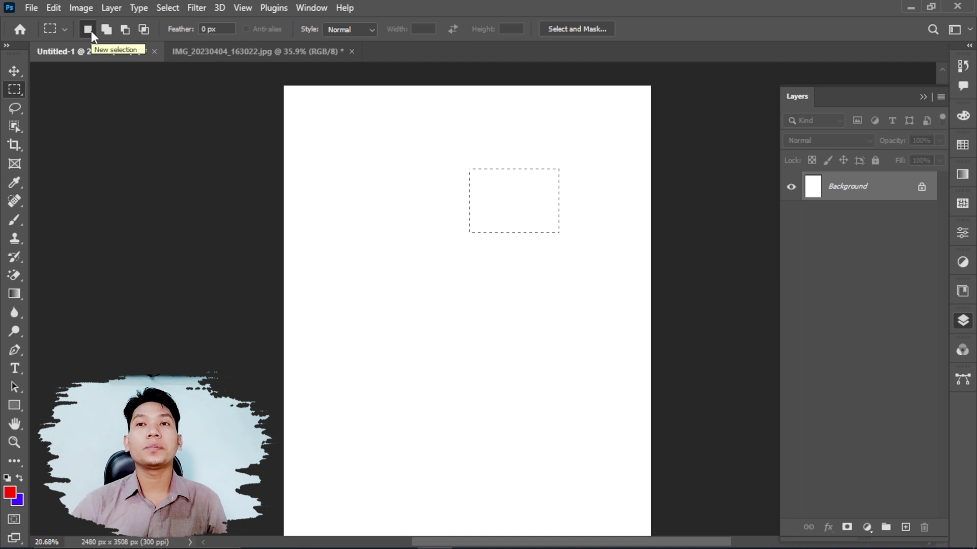
Step: Draw a tall left bar, then in Add mode add a crossbar and right bar, undoing a stray top bar
{"action": "left_click_drag", "start_coordinate": [326, 173], "coordinate": [379, 365]}
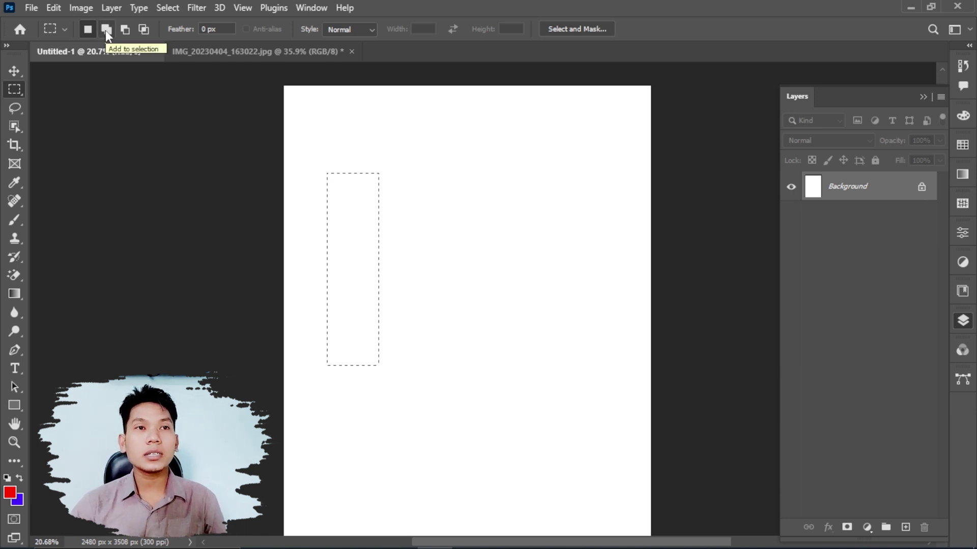
{"action": "left_click", "coordinate": [106, 29]}
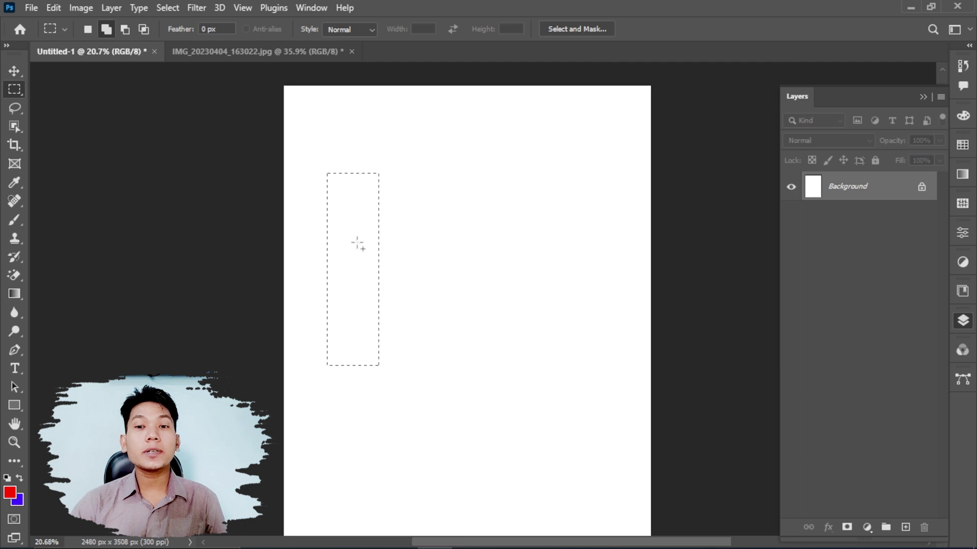
{"action": "left_click_drag", "start_coordinate": [359, 243], "coordinate": [450, 283]}
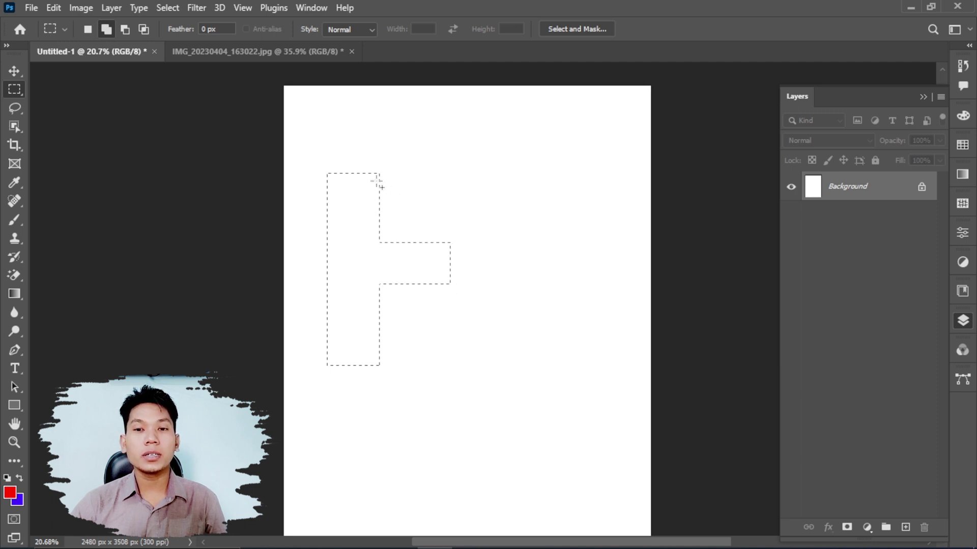
{"action": "left_click_drag", "start_coordinate": [336, 153], "coordinate": [483, 184]}
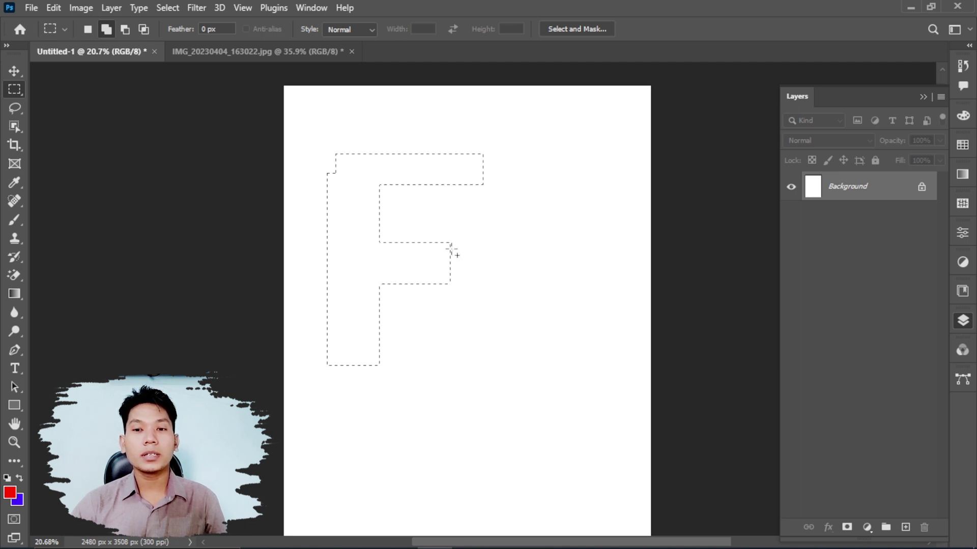
{"action": "left_click_drag", "start_coordinate": [444, 232], "coordinate": [482, 379]}
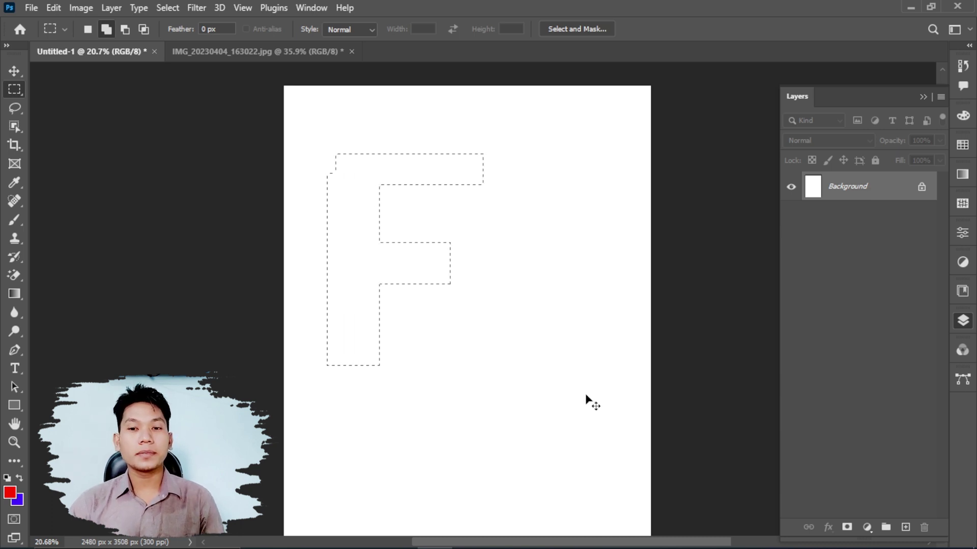
{"action": "key", "text": "ctrl+z"}
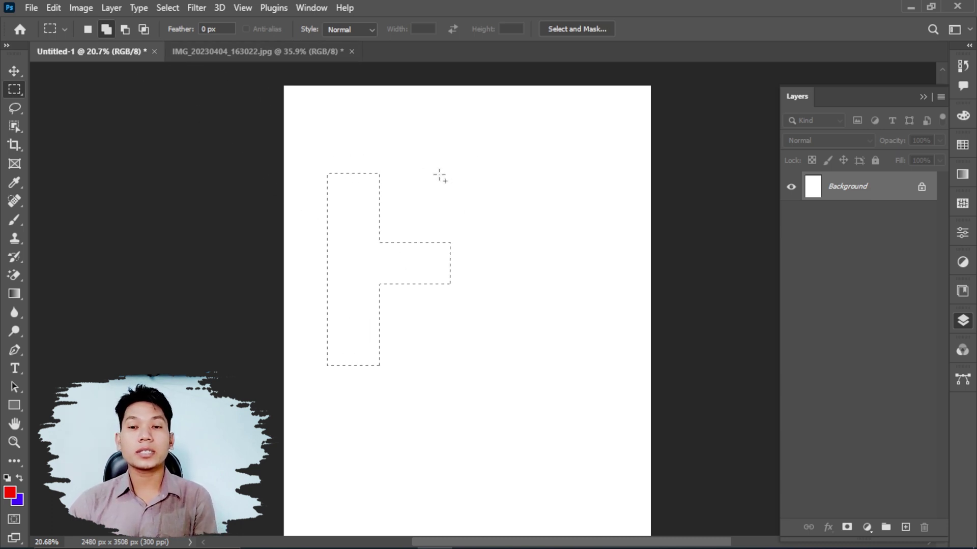
Step: Add a large right block to form an H, undoing the stray rectangles added below it
{"action": "left_click_drag", "start_coordinate": [446, 138], "coordinate": [579, 414]}
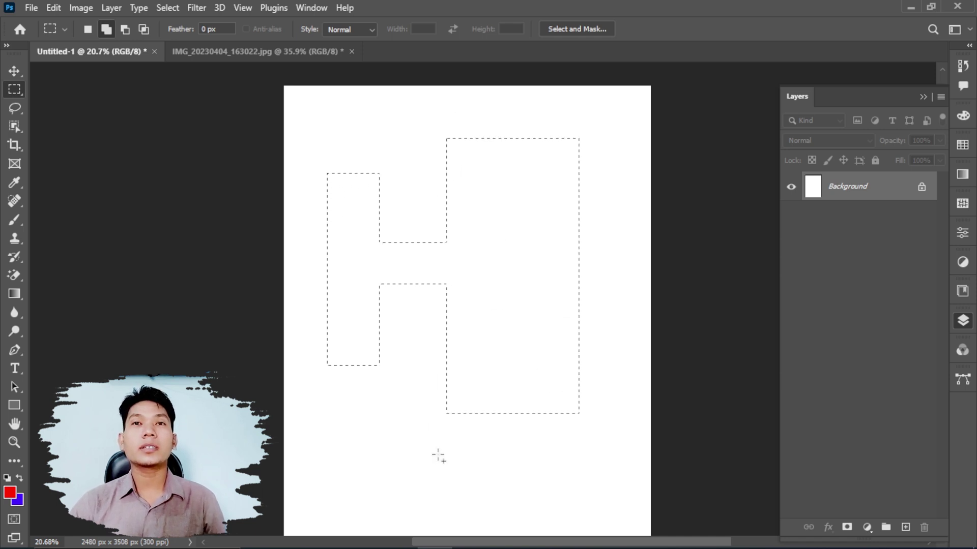
{"action": "left_click_drag", "start_coordinate": [340, 438], "coordinate": [385, 492]}
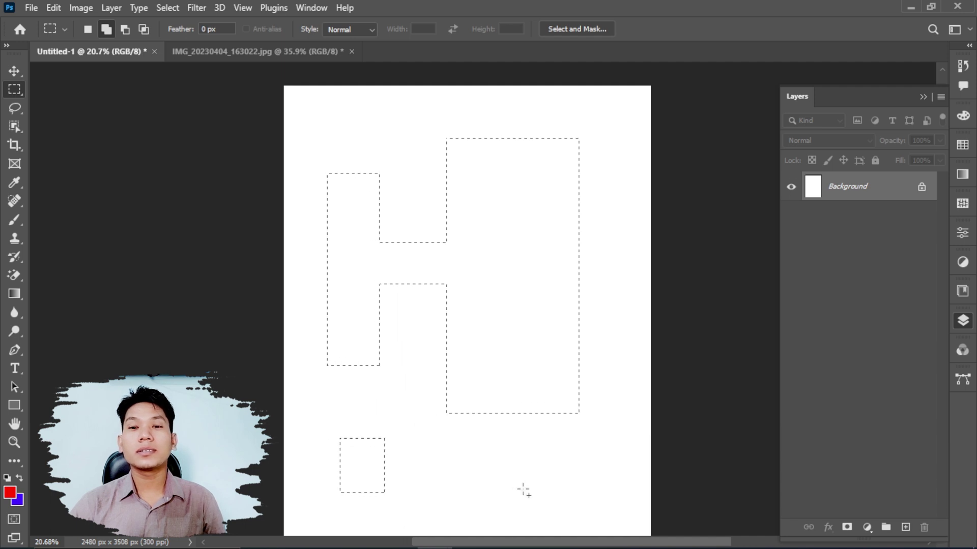
{"action": "key", "text": "ctrl+z"}
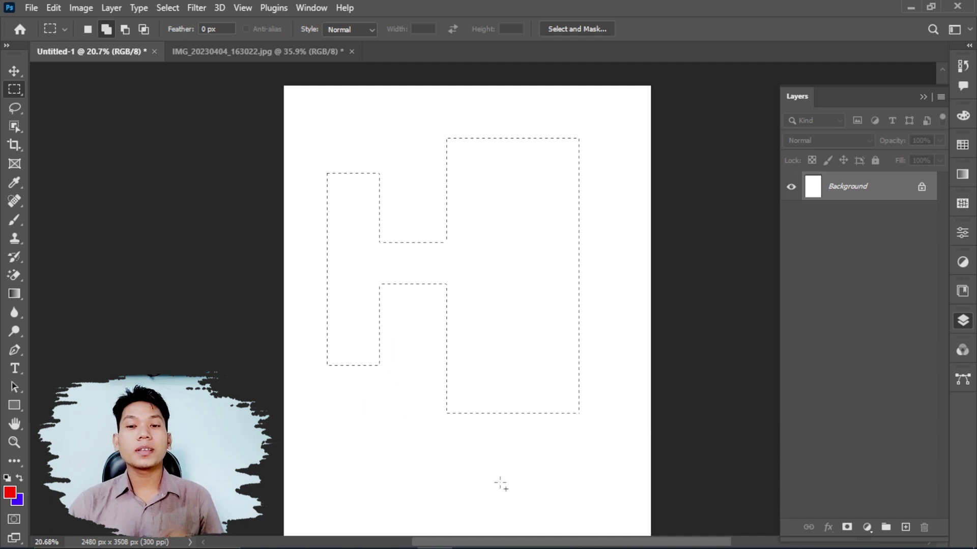
{"action": "left_click_drag", "start_coordinate": [375, 431], "coordinate": [440, 500]}
{"action": "left_click_drag", "start_coordinate": [523, 470], "coordinate": [583, 504]}
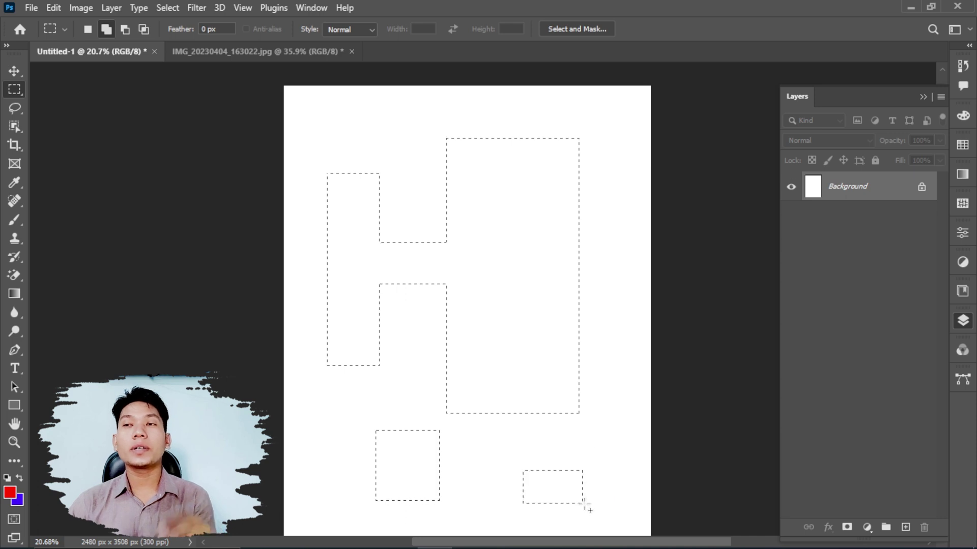
{"action": "key", "text": "ctrl+z"}
{"action": "key", "text": "ctrl+z"}
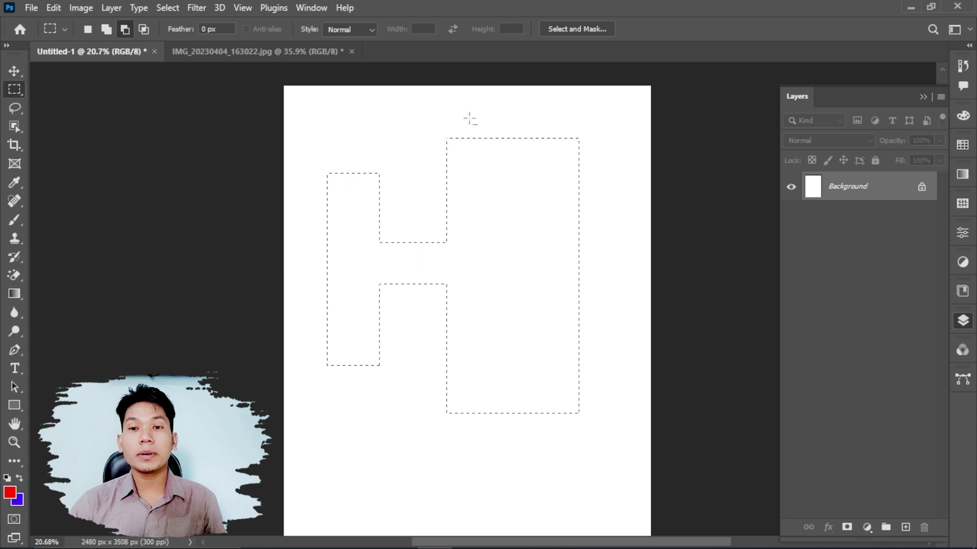
Step: Trim the right block with Subtract and Intersect modes into a narrow upright
{"action": "left_click_drag", "start_coordinate": [372, 129], "coordinate": [620, 174]}
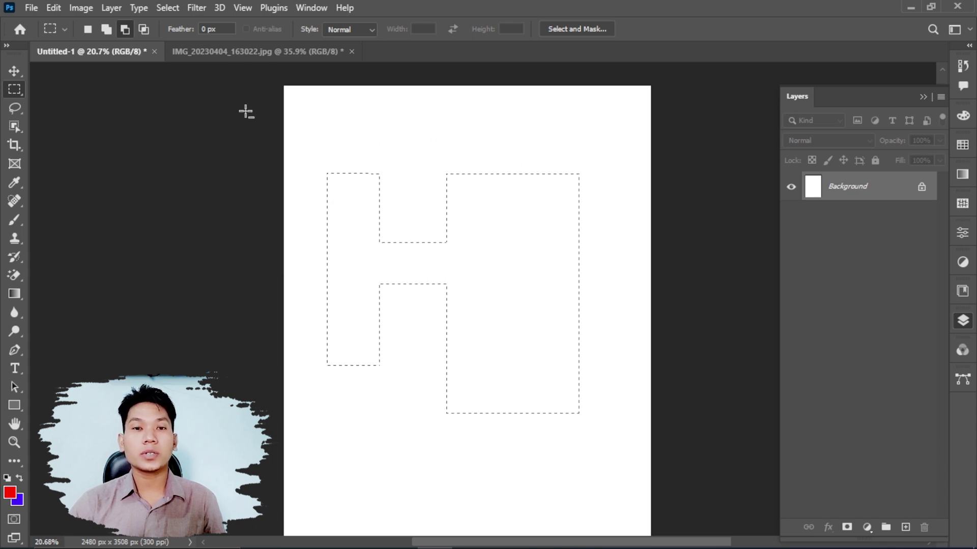
{"action": "left_click", "coordinate": [126, 29]}
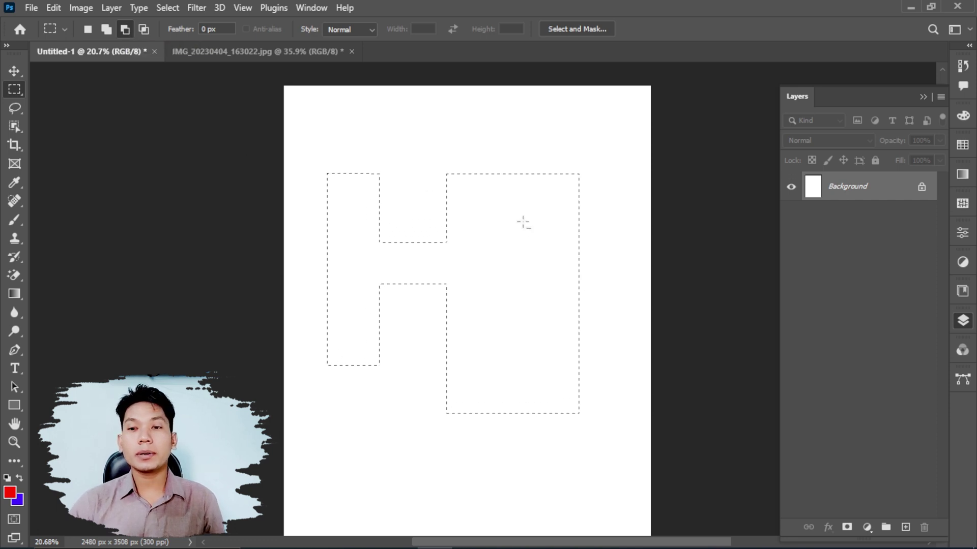
{"action": "left_click_drag", "start_coordinate": [561, 260], "coordinate": [623, 427]}
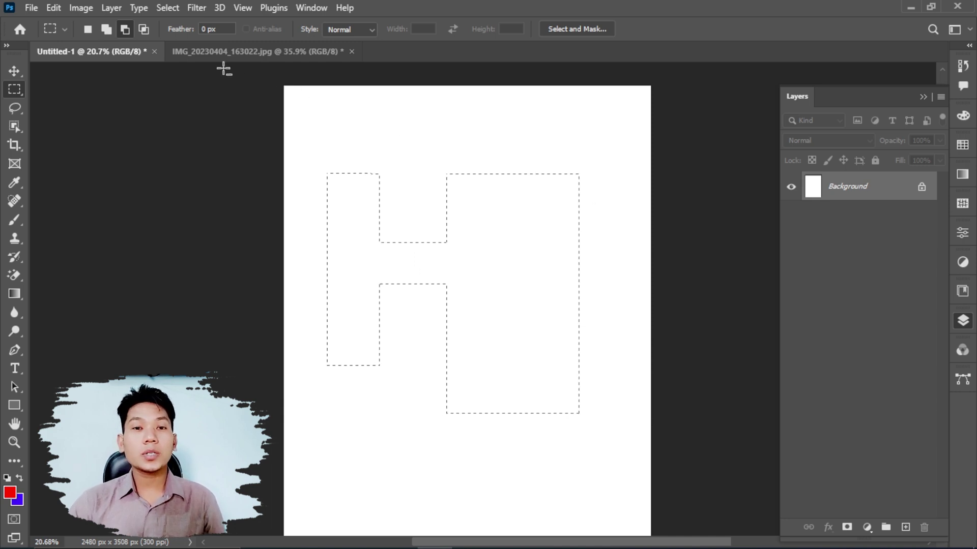
{"action": "left_click", "coordinate": [143, 30]}
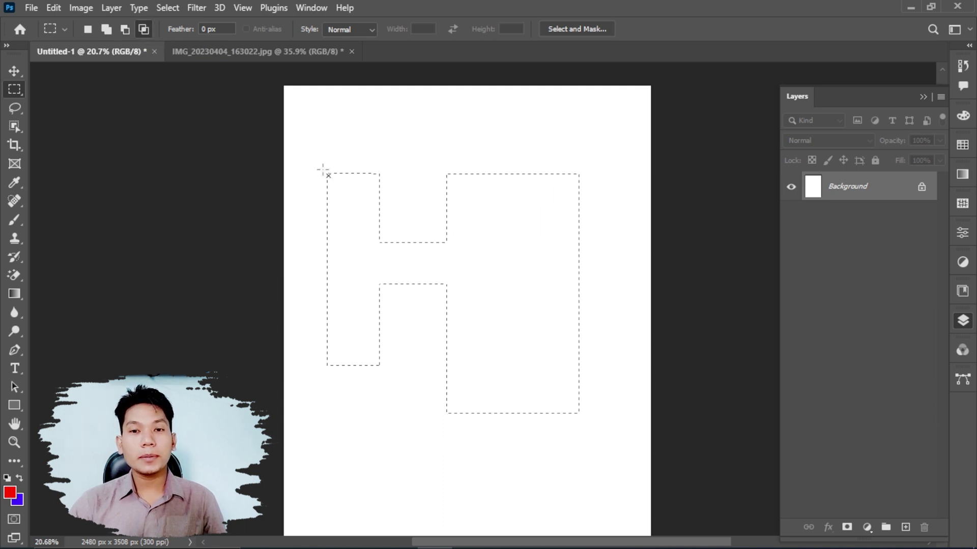
{"action": "left_click_drag", "start_coordinate": [327, 174], "coordinate": [497, 366]}
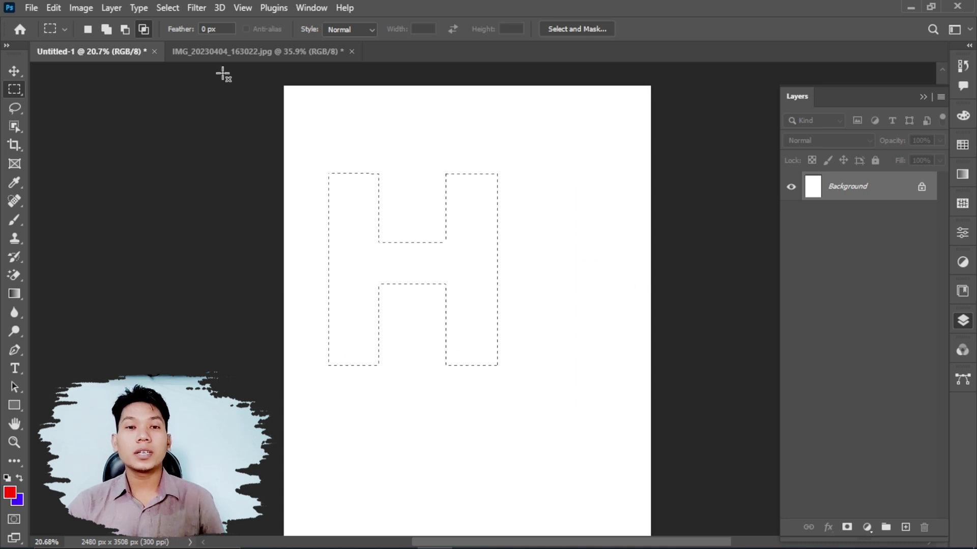
Step: Add a widening block to the right upright, then Alt-drag it away to restore the clean H
{"action": "left_click", "coordinate": [88, 31]}
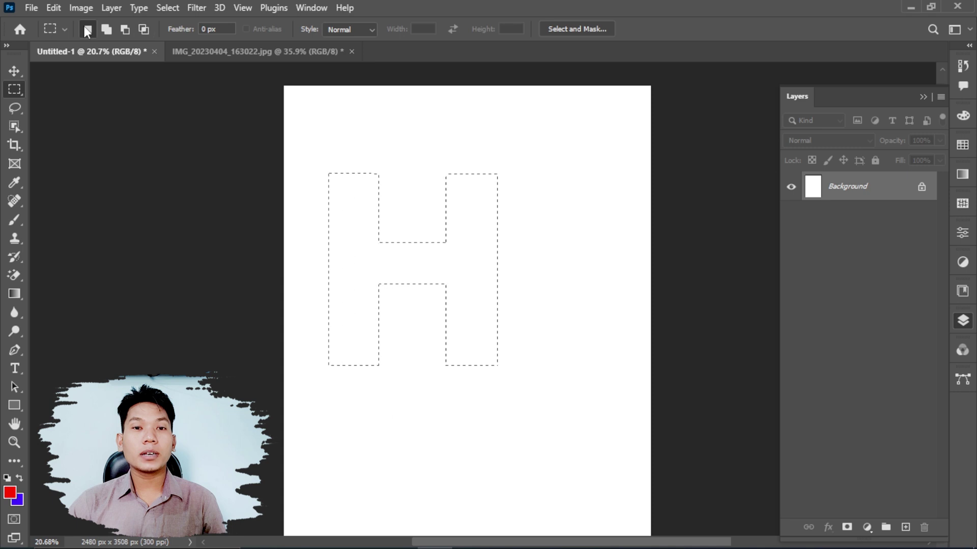
{"action": "left_click", "coordinate": [124, 31]}
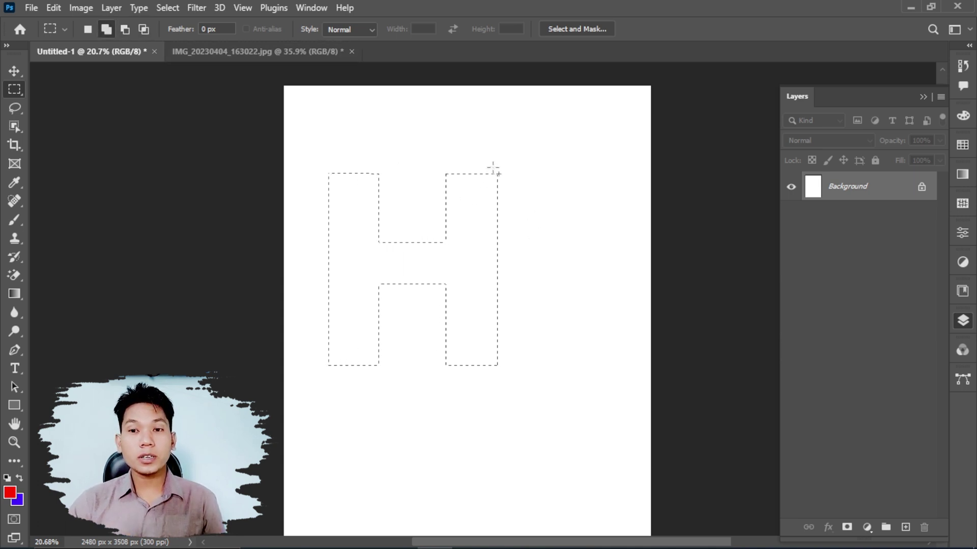
{"action": "left_click_drag", "start_coordinate": [493, 167], "coordinate": [564, 383]}
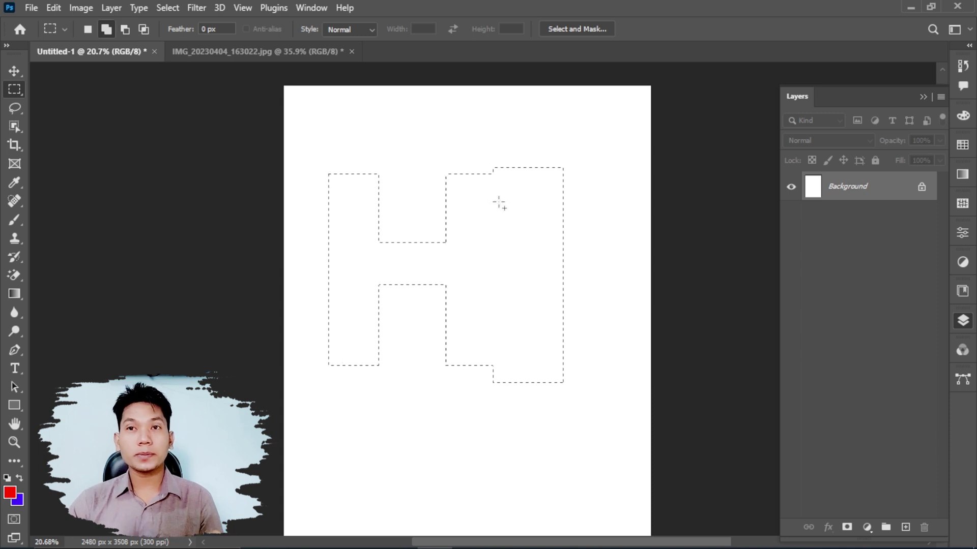
{"action": "key", "text": "alt"}
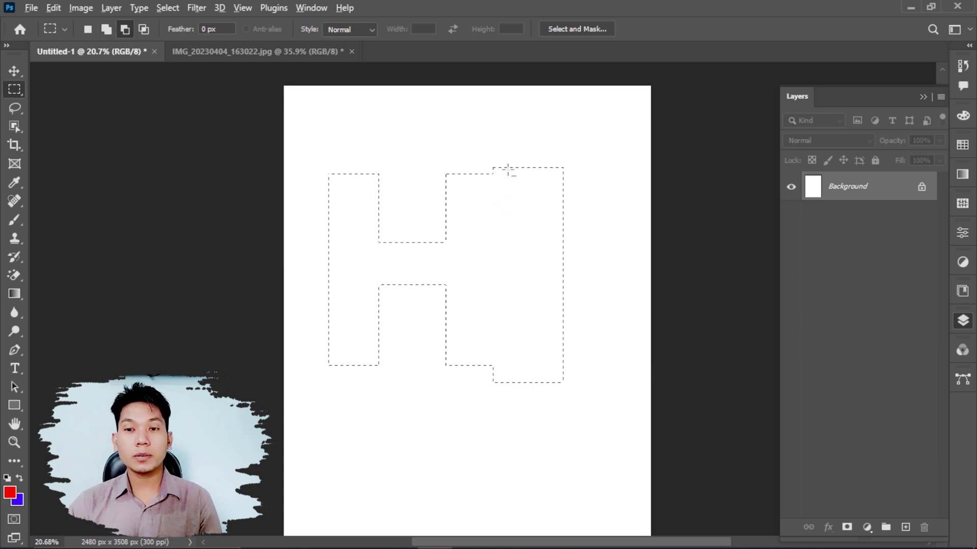
{"action": "left_click_drag", "start_coordinate": [493, 164], "coordinate": [613, 401]}
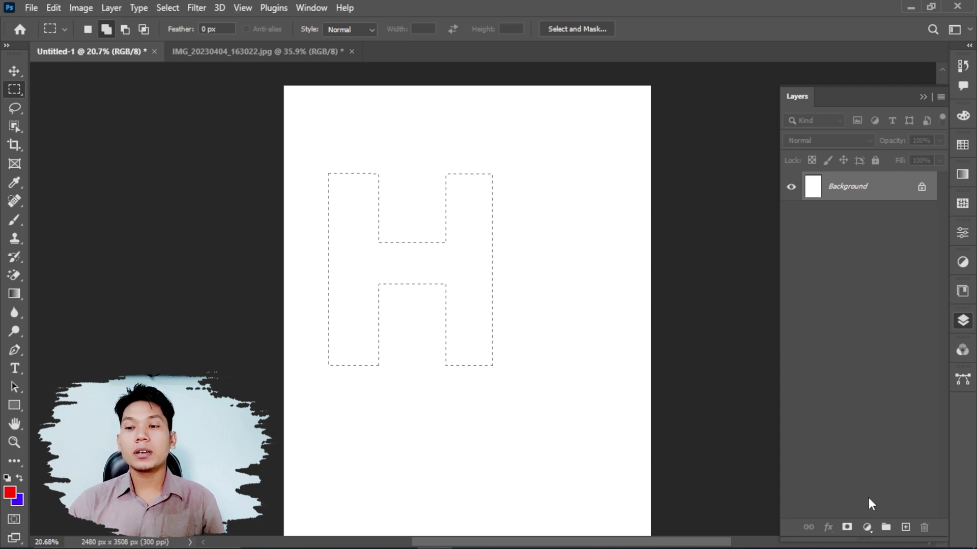
Step: Fill the H selection solid red on a new Layer 1 and deselect it
{"action": "left_click", "coordinate": [905, 527]}
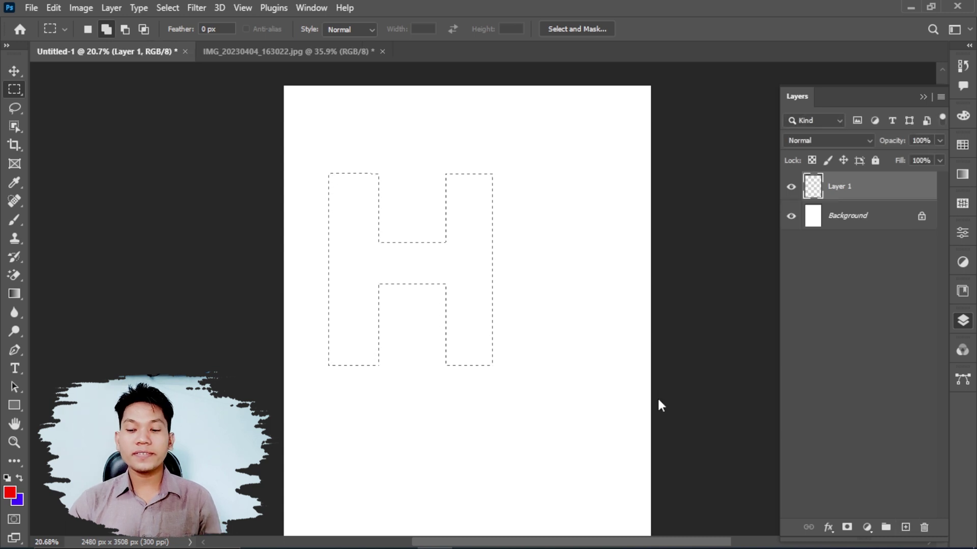
{"action": "key", "text": "alt+BackSpace"}
{"action": "key", "text": "ctrl+d"}
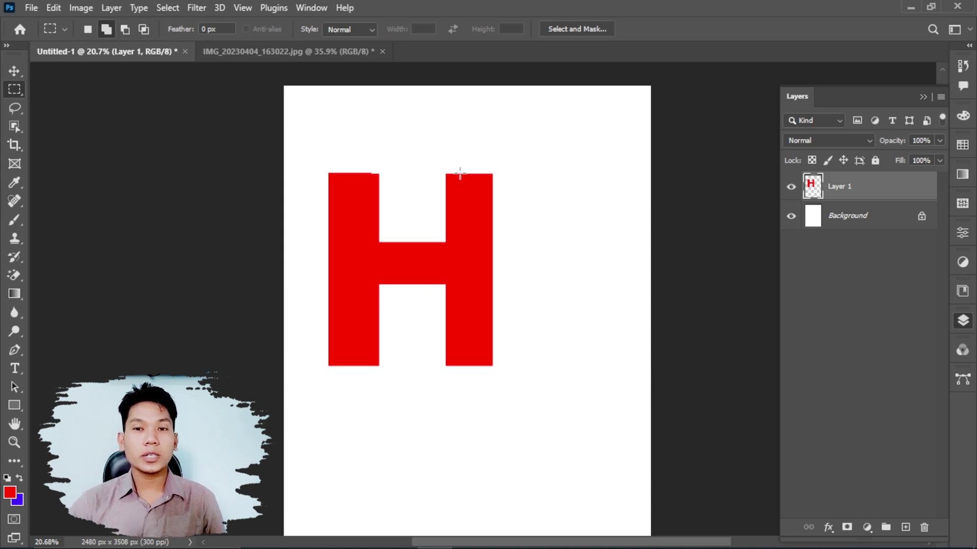
Step: Set the marquee feather to 20, then 45 px, and try a feathered selection, discarding it
{"action": "left_click_drag", "start_coordinate": [592, 205], "coordinate": [592, 205]}
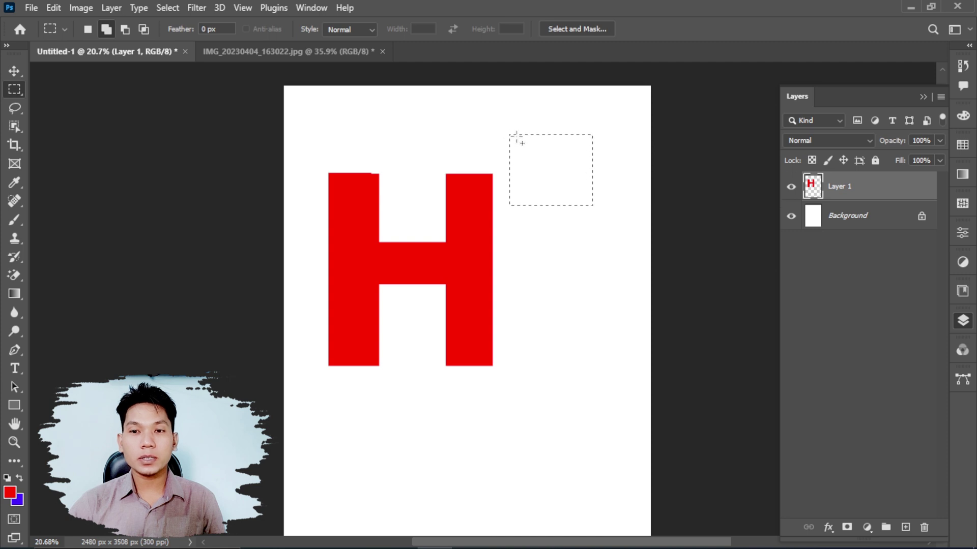
{"action": "left_click", "coordinate": [224, 29]}
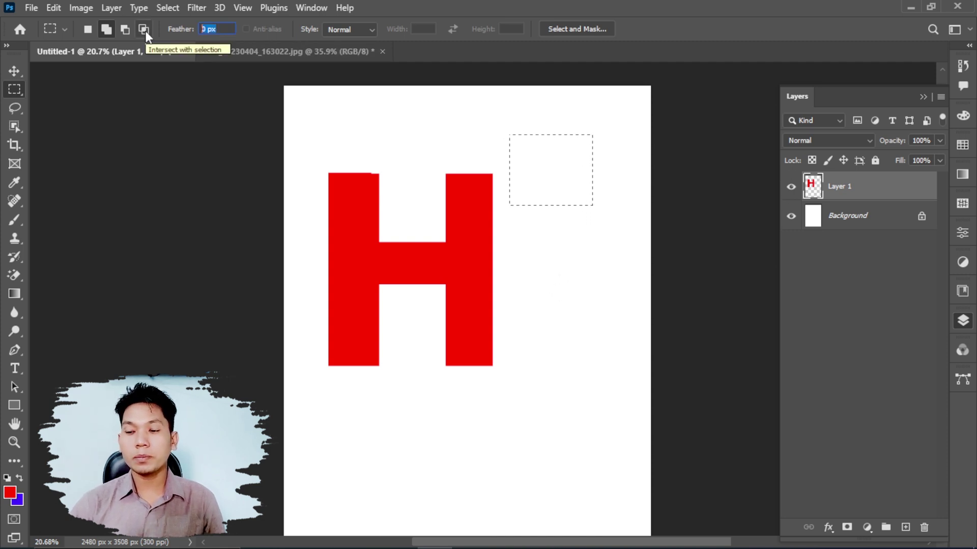
{"action": "type", "text": "20"}
{"action": "key", "text": "Return"}
{"action": "type", "text": "45"}
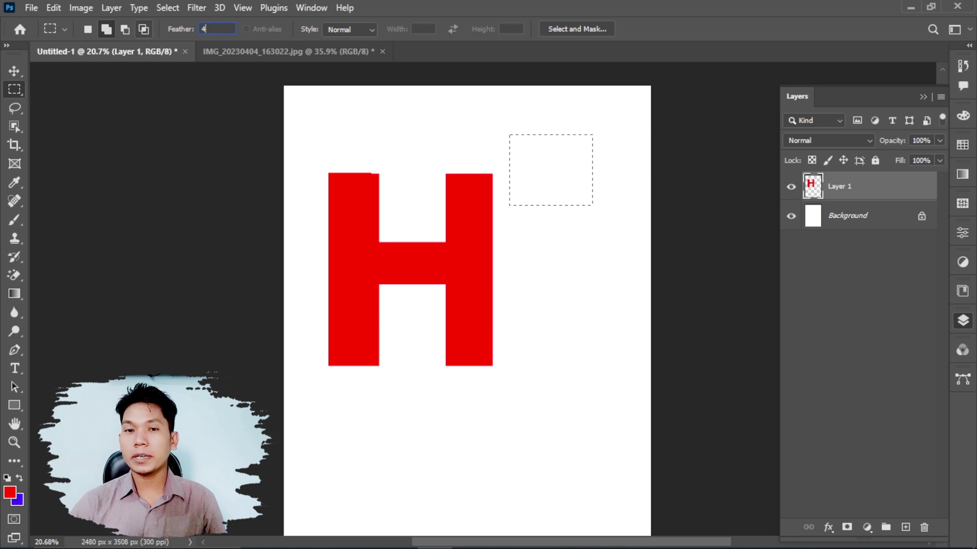
{"action": "key", "text": "Return"}
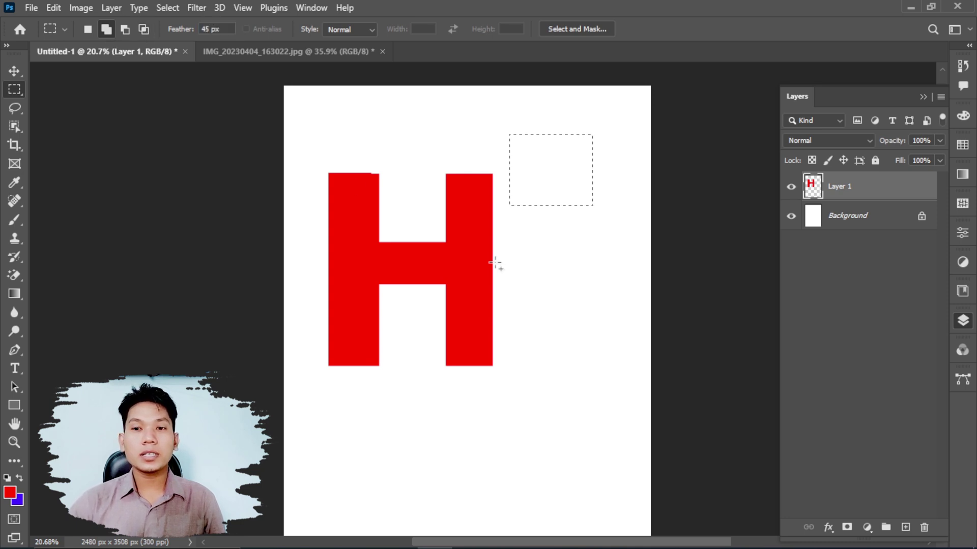
{"action": "left_click_drag", "start_coordinate": [527, 338], "coordinate": [600, 413]}
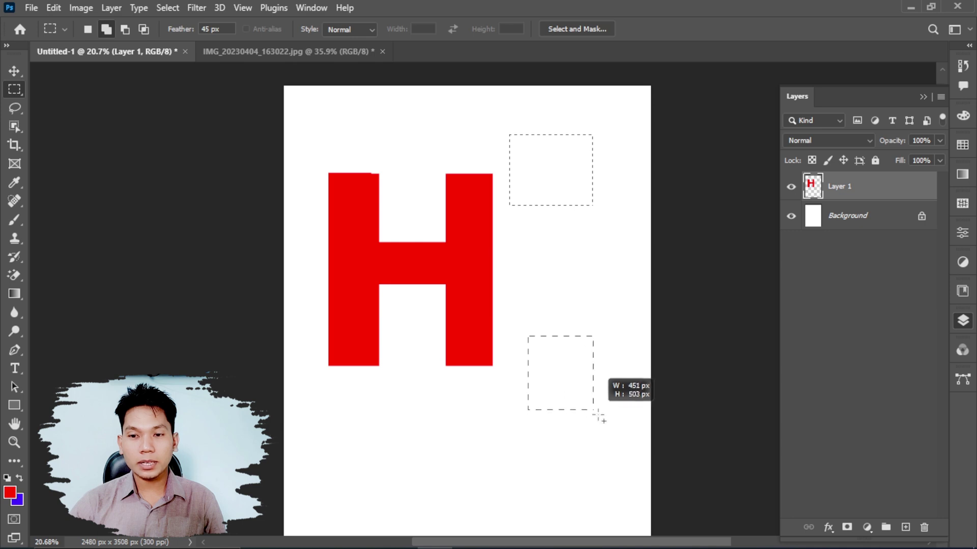
{"action": "key", "text": "Escape"}
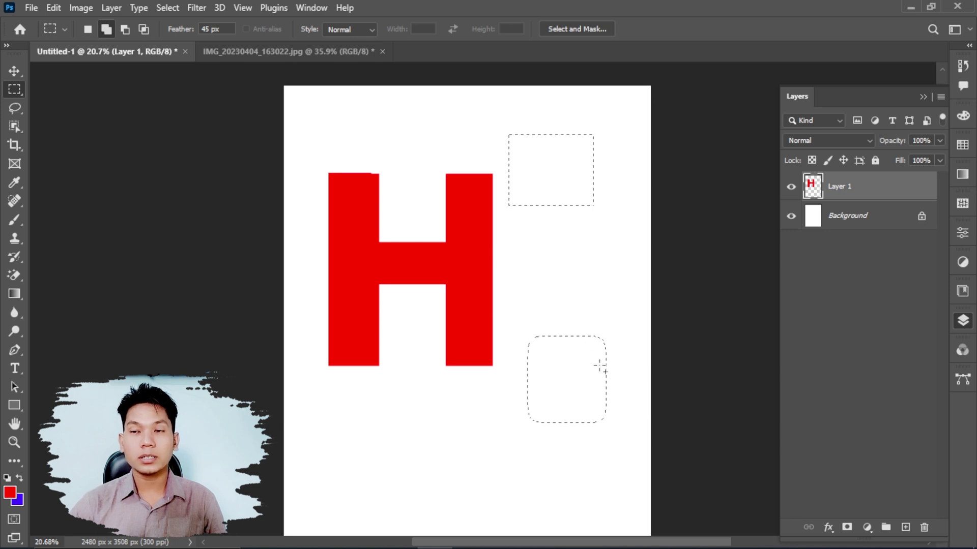
Step: Try a 50 px feathered selection below the H, then set the feather to 100 px
{"action": "left_click", "coordinate": [217, 28]}
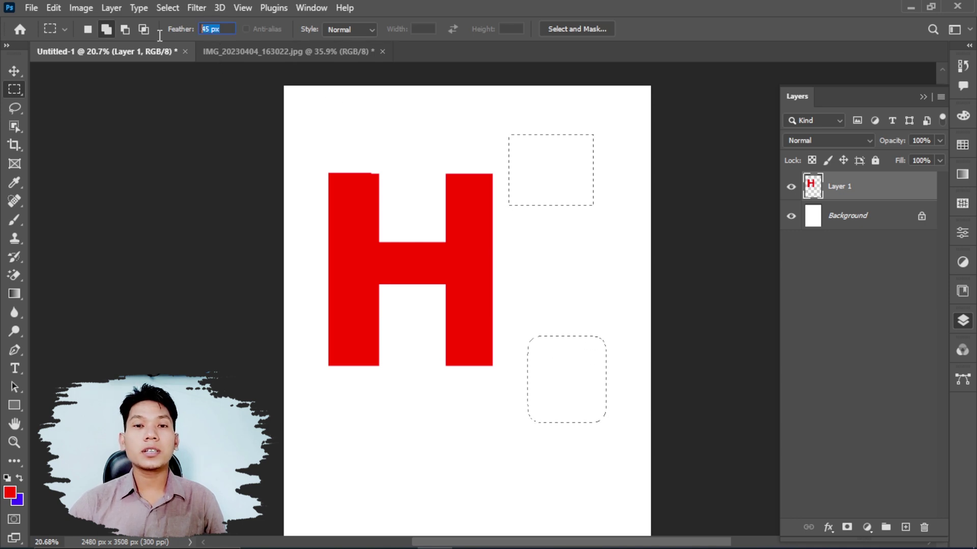
{"action": "type", "text": "50"}
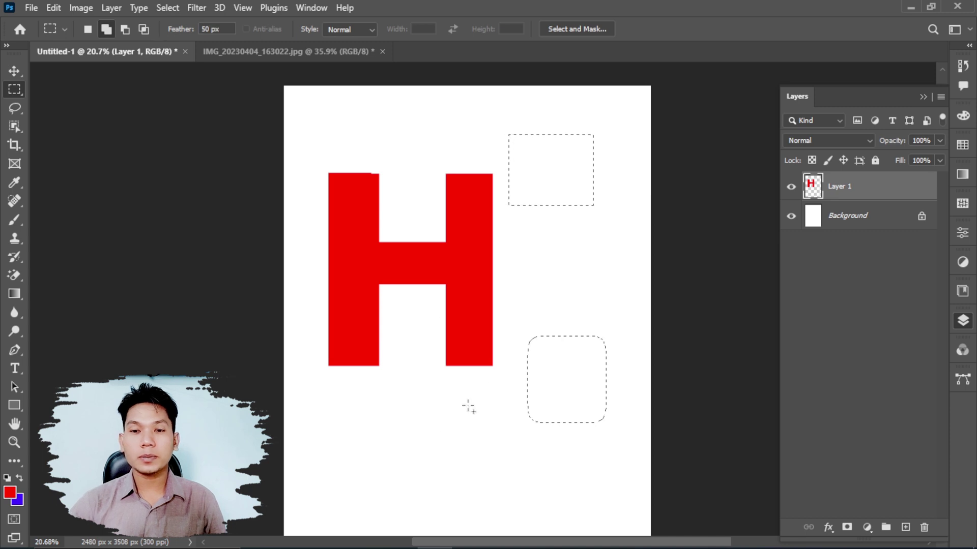
{"action": "left_click_drag", "start_coordinate": [410, 427], "coordinate": [472, 486]}
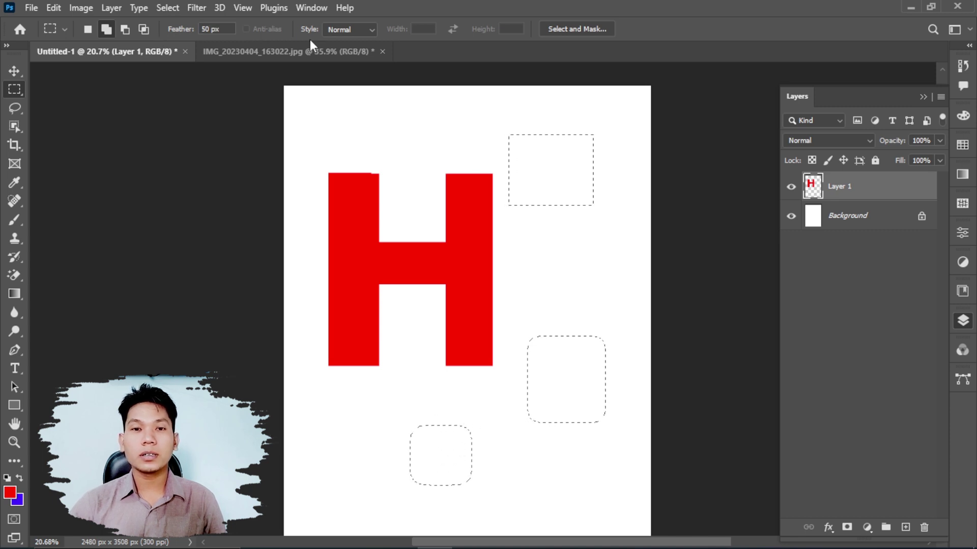
{"action": "left_click", "coordinate": [224, 29]}
{"action": "type", "text": "100"}
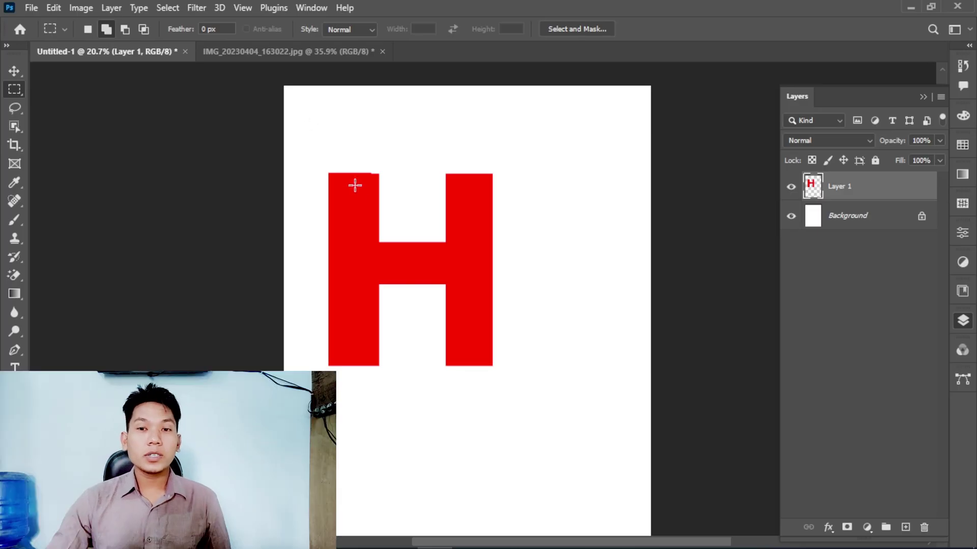
Step: Delete the red H layer, leaving only the blank Background
{"action": "key", "text": "Delete"}
{"action": "scroll", "coordinate": [473, 175], "scroll_direction": "down", "scroll_amount": 2}
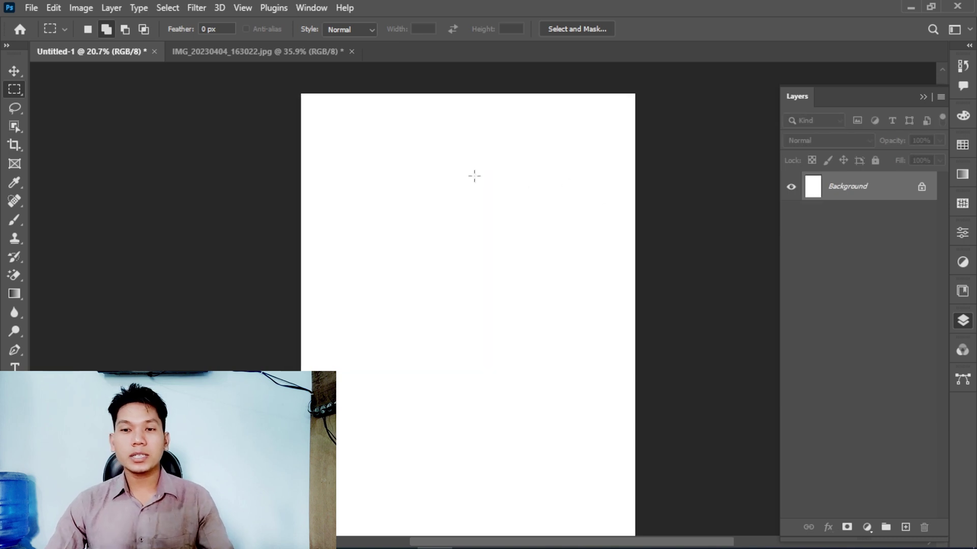
{"action": "scroll", "coordinate": [530, 434], "scroll_direction": "up", "scroll_amount": 2}
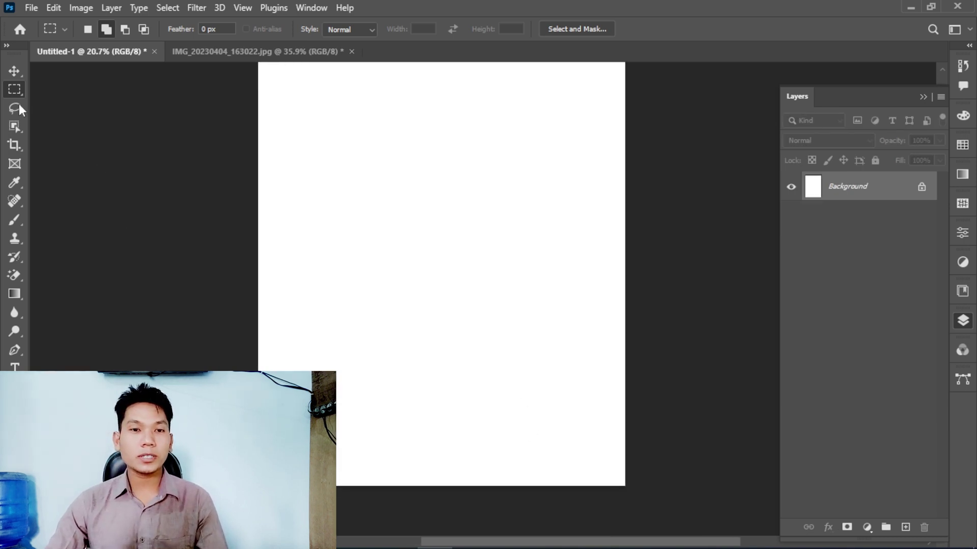
Step: Select a wide rectangle in the lower page and subtract a doorway notch from its bottom centre
{"action": "left_click", "coordinate": [91, 30]}
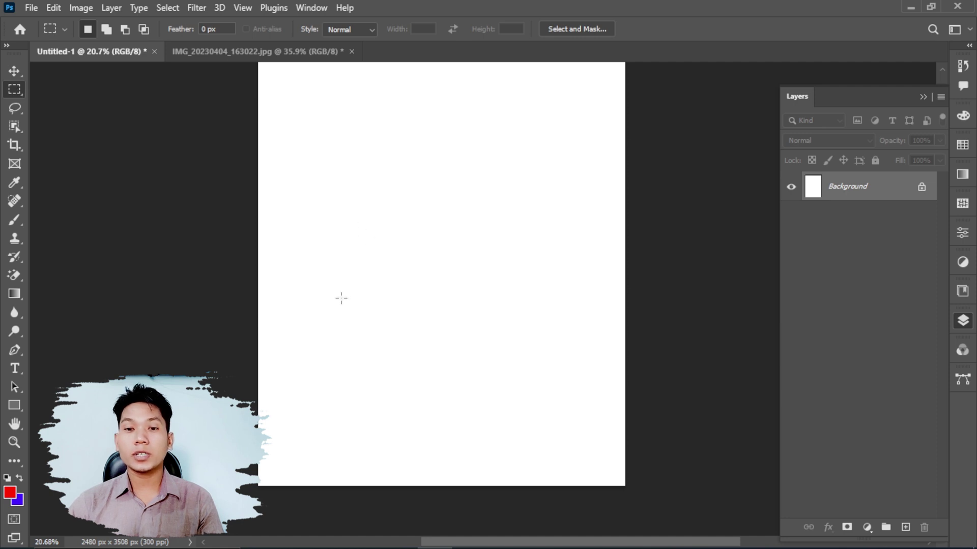
{"action": "left_click_drag", "start_coordinate": [340, 289], "coordinate": [560, 409]}
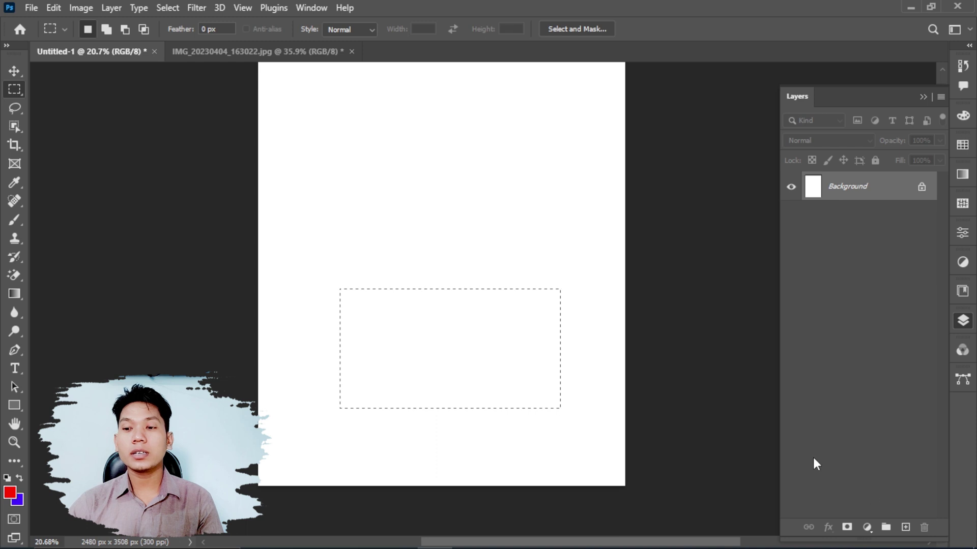
{"action": "left_click", "coordinate": [117, 32]}
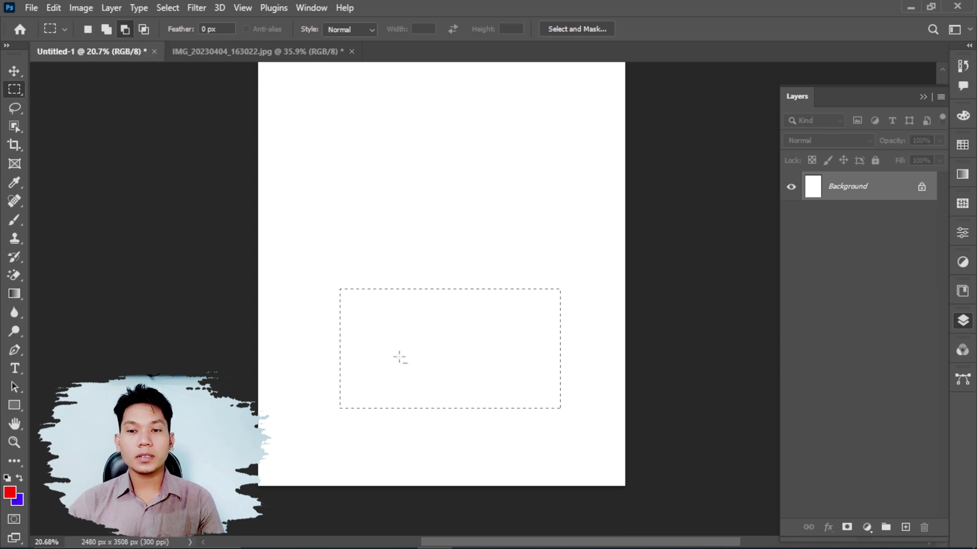
{"action": "left_click_drag", "start_coordinate": [433, 342], "coordinate": [479, 418]}
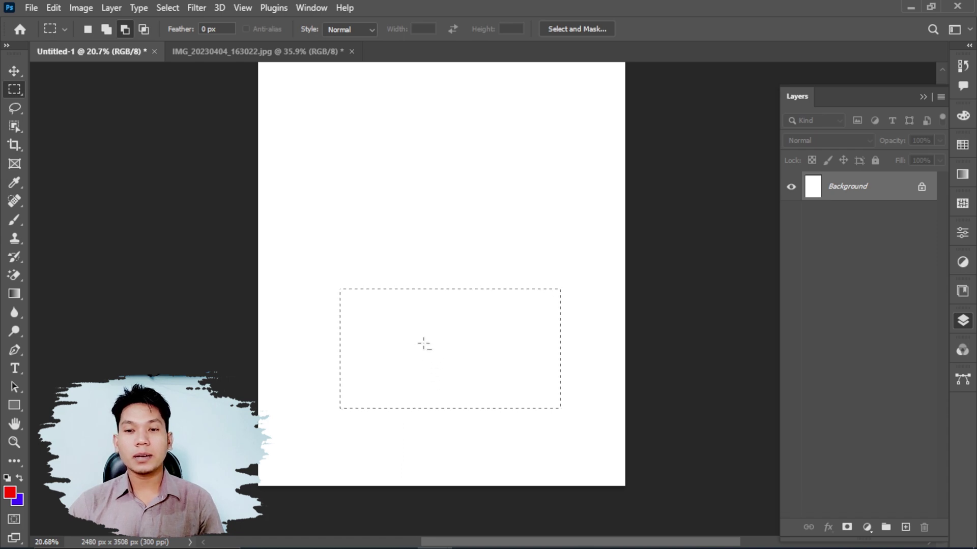
{"action": "left_click_drag", "start_coordinate": [424, 344], "coordinate": [475, 416]}
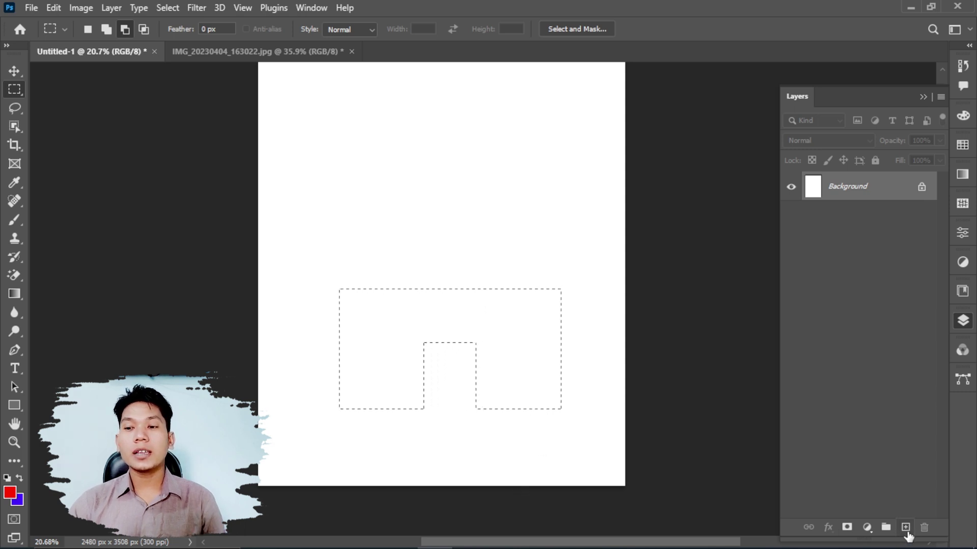
Step: Fill the notched selection blue on a new layer and deselect it
{"action": "left_click", "coordinate": [906, 529]}
{"action": "key", "text": "ctrl+BackSpace"}
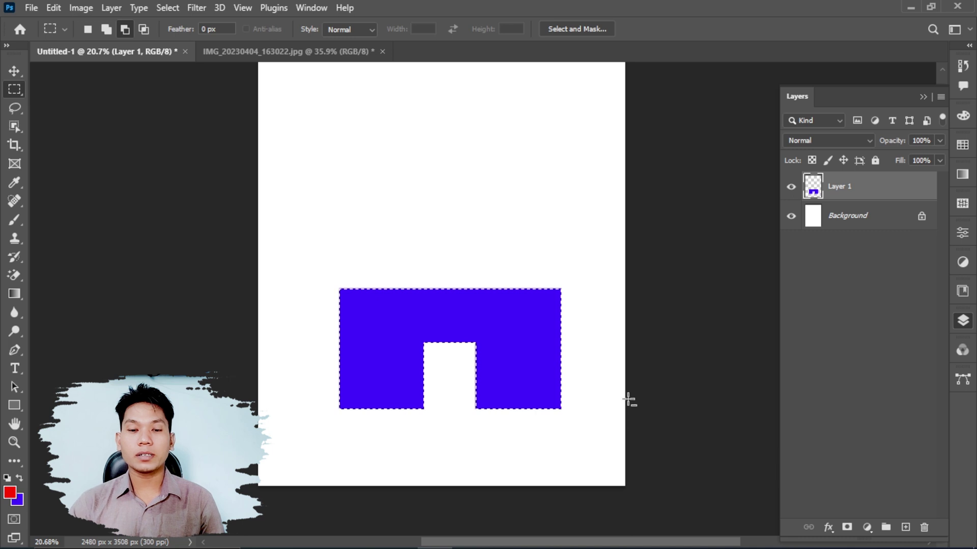
{"action": "key", "text": "ctrl+d"}
Step: Select a window area on the right block, split it into four squares, and add an empty layer
{"action": "scroll", "coordinate": [500, 394], "scroll_direction": "up", "scroll_amount": 2}
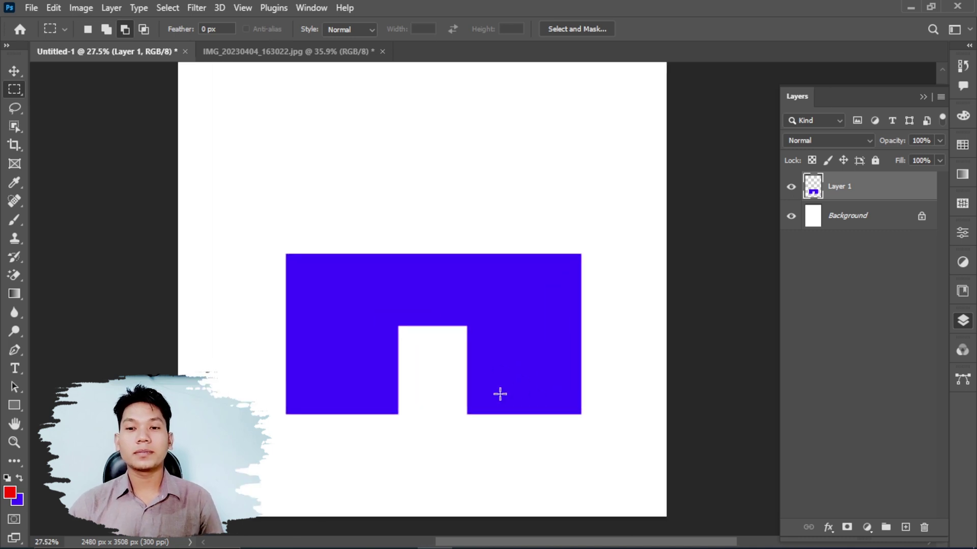
{"action": "scroll", "coordinate": [500, 394], "scroll_direction": "up", "scroll_amount": 3}
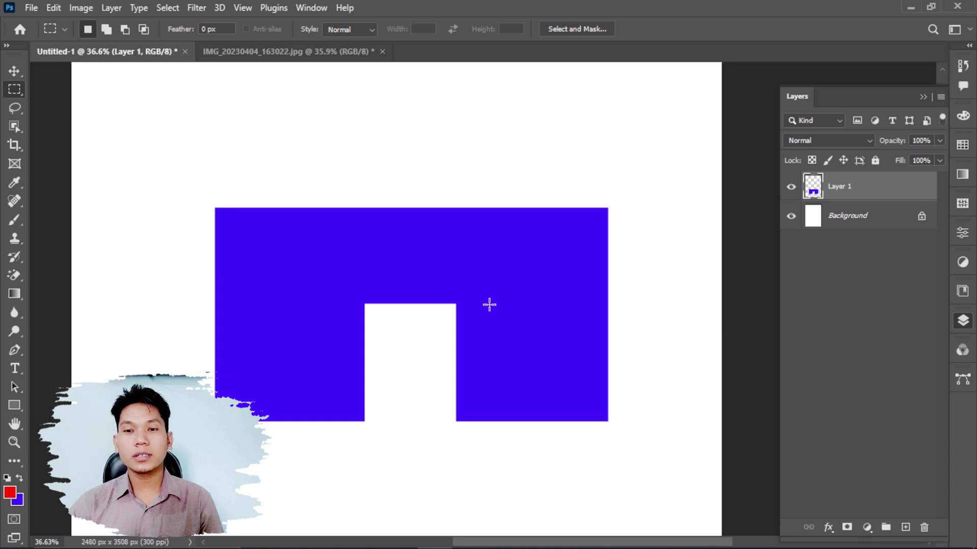
{"action": "left_click_drag", "start_coordinate": [489, 305], "coordinate": [574, 374]}
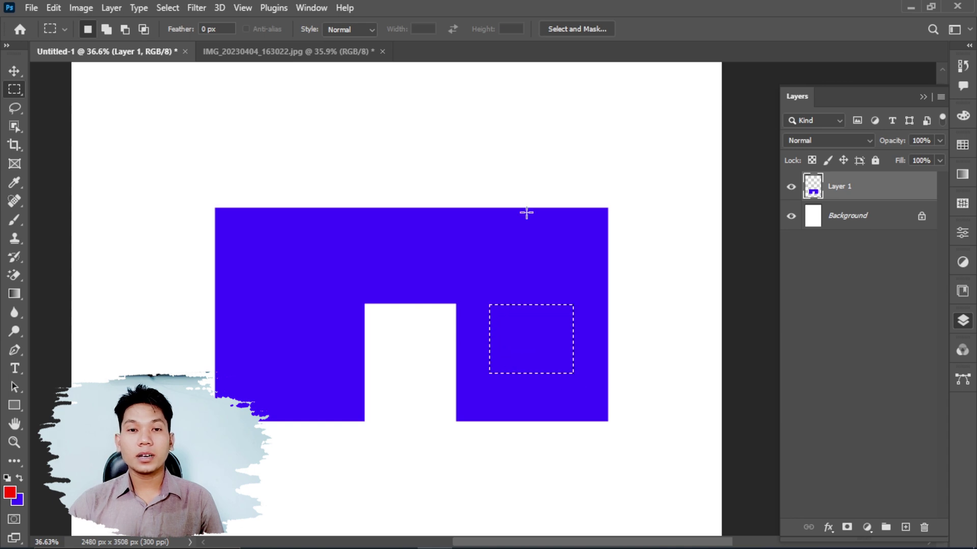
{"action": "key", "text": "alt"}
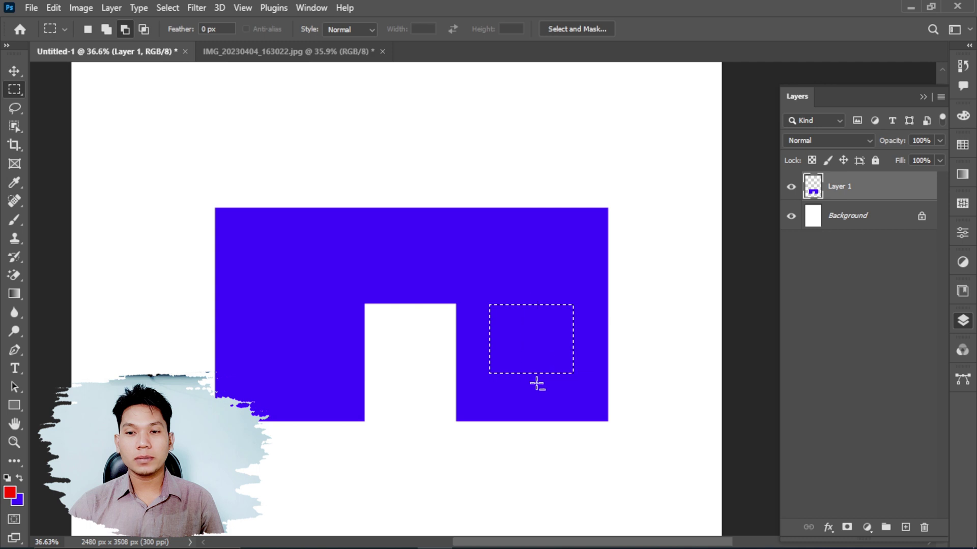
{"action": "left_click_drag", "start_coordinate": [483, 334], "coordinate": [585, 340]}
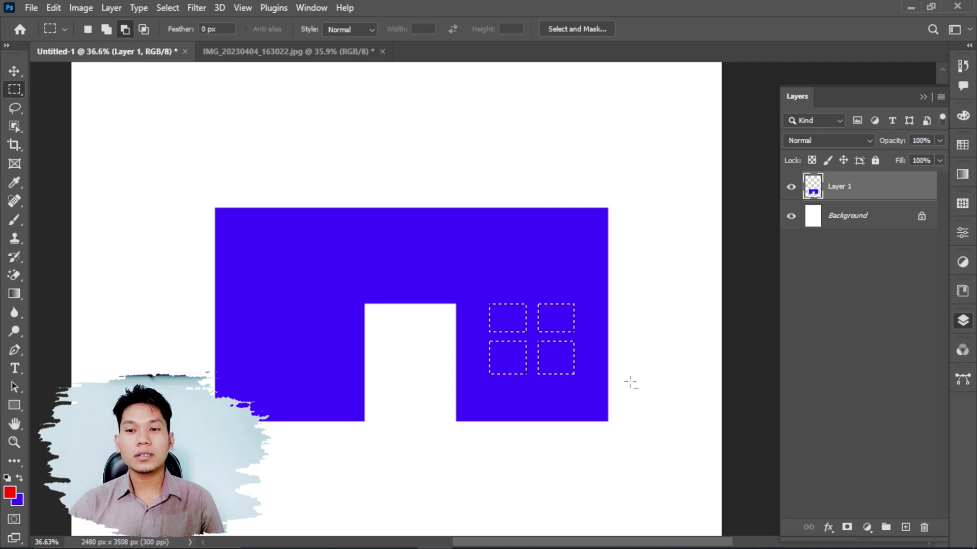
{"action": "left_click", "coordinate": [905, 528]}
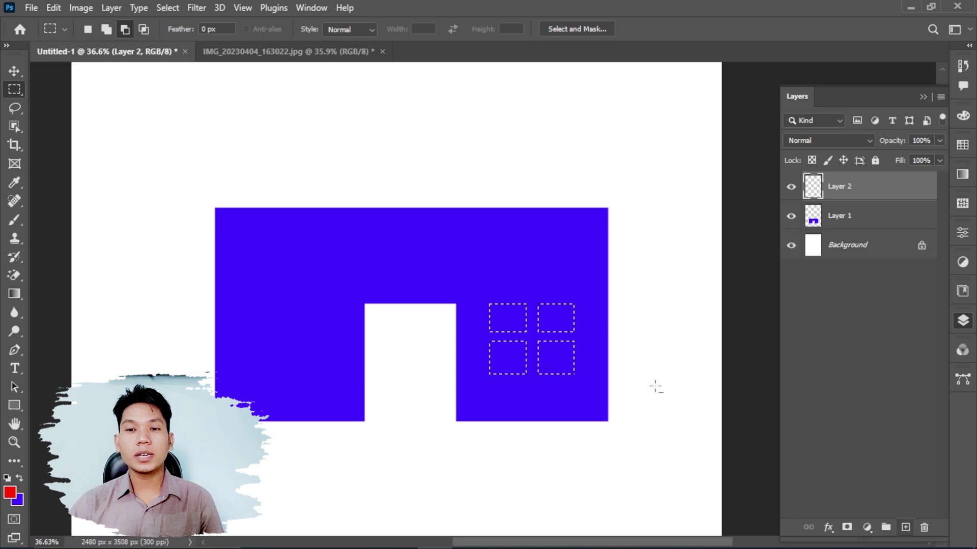
Step: Reset the colours, make white the foreground, and deselect the white-filled window squares
{"action": "left_click", "coordinate": [7, 479]}
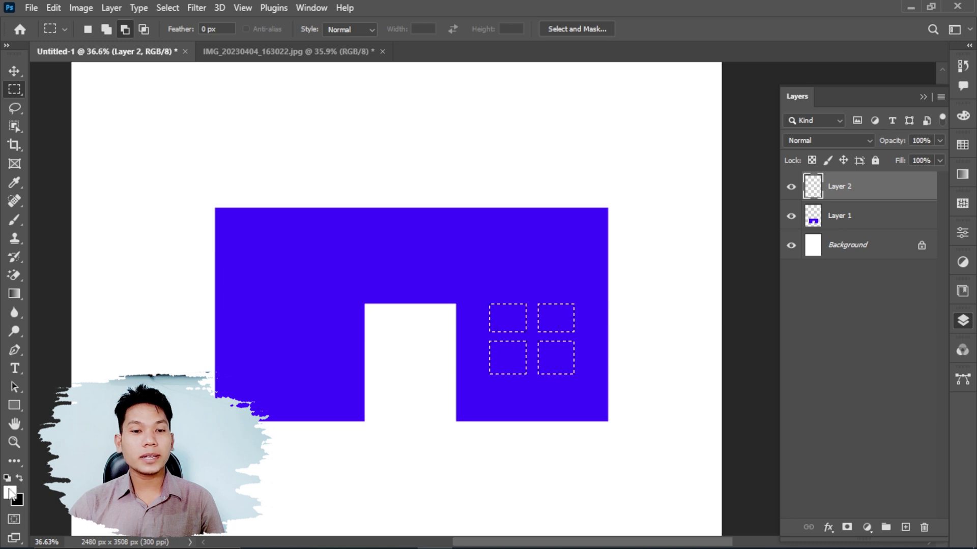
{"action": "left_click", "coordinate": [18, 478]}
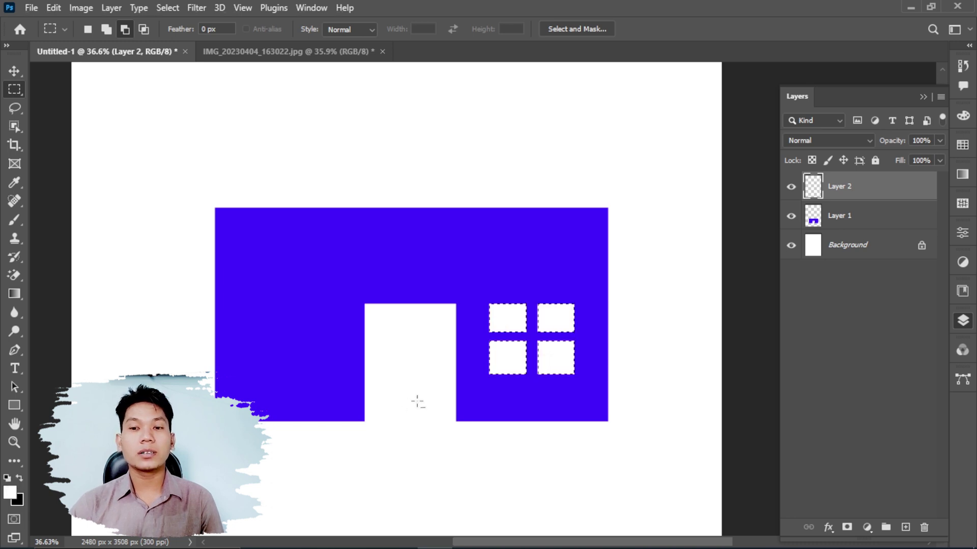
{"action": "key", "text": "ctrl+d"}
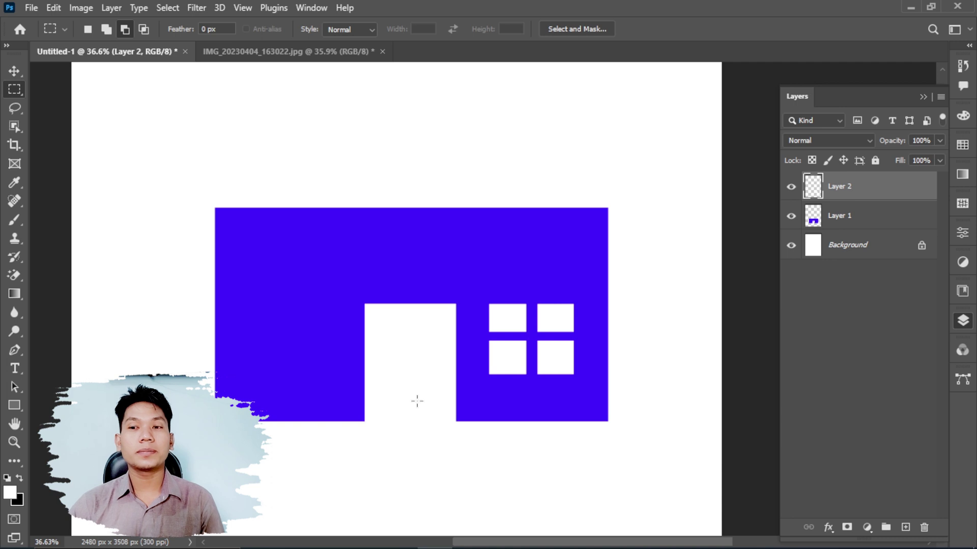
{"action": "left_click", "coordinate": [13, 71]}
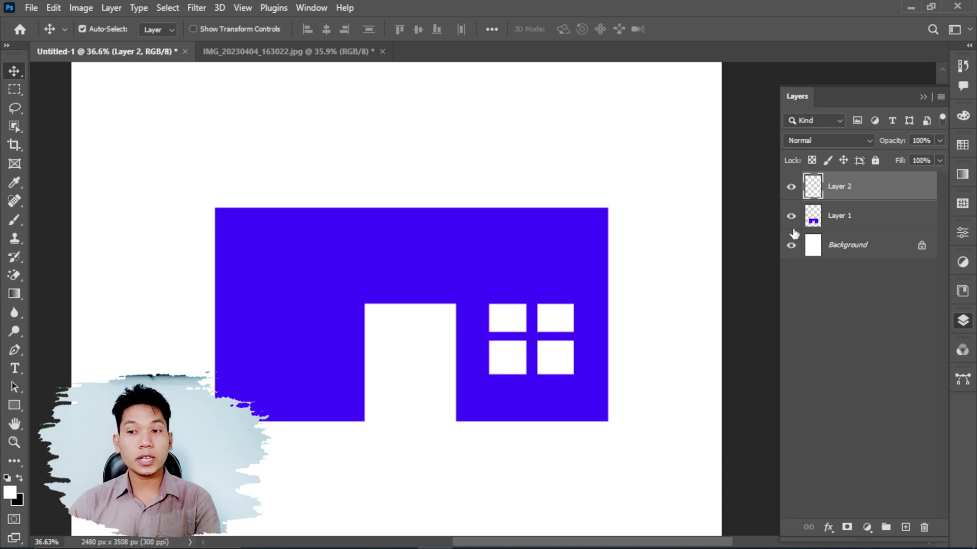
Step: Duplicate the window layer and move the copy onto the building's left block
{"action": "left_click", "coordinate": [791, 188]}
{"action": "left_click", "coordinate": [791, 187]}
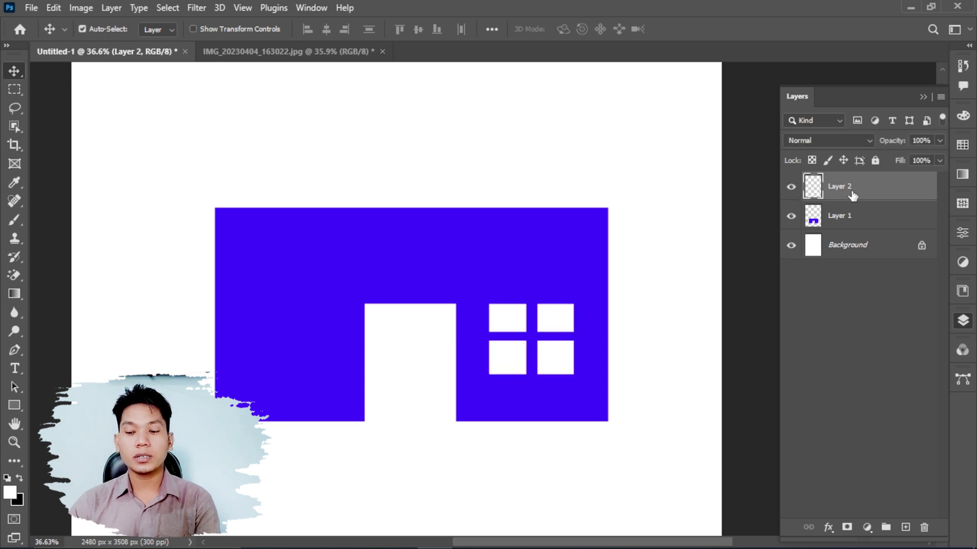
{"action": "key", "text": "ctrl+j"}
{"action": "left_click_drag", "start_coordinate": [545, 321], "coordinate": [285, 336]}
{"action": "key", "text": "Delete"}
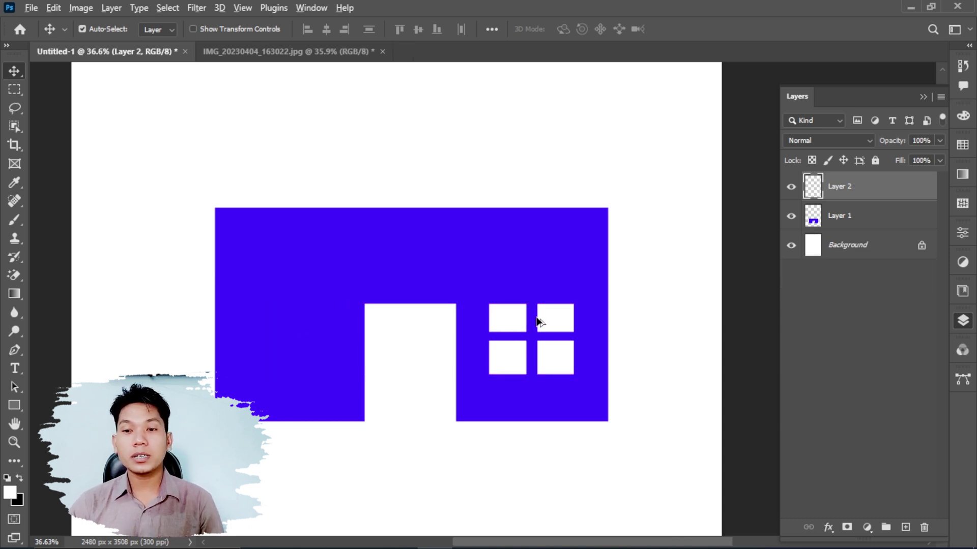
{"action": "left_click_drag", "start_coordinate": [548, 319], "coordinate": [310, 320]}
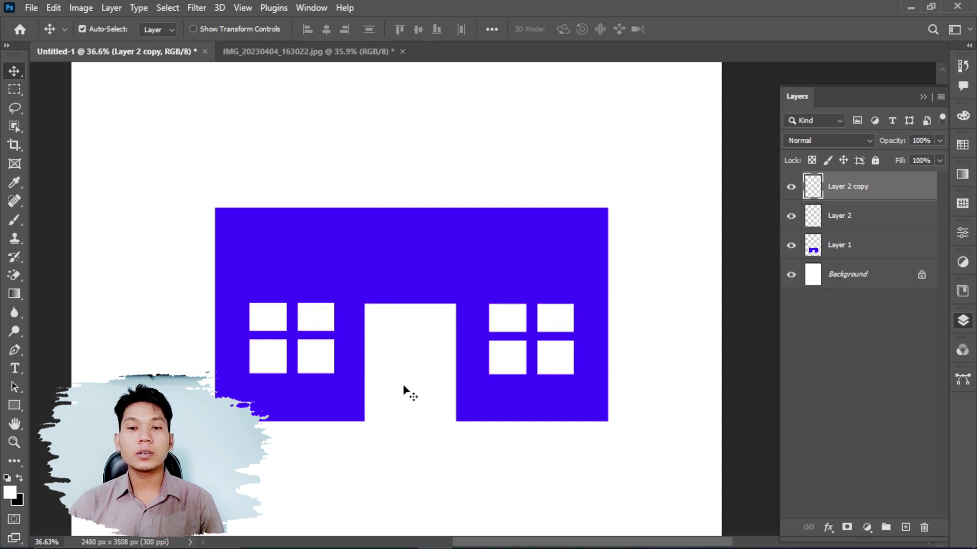
Step: Nudge the right and left window groups upward so they line up
{"action": "left_click", "coordinate": [514, 327]}
{"action": "key", "text": "shift+Up"}
{"action": "key", "text": "shift+Up"}
{"action": "key", "text": "shift+Up"}
{"action": "key", "text": "shift+Up"}
{"action": "key", "text": "shift+Up"}
{"action": "key", "text": "shift+Up"}
{"action": "key", "text": "shift+Up"}
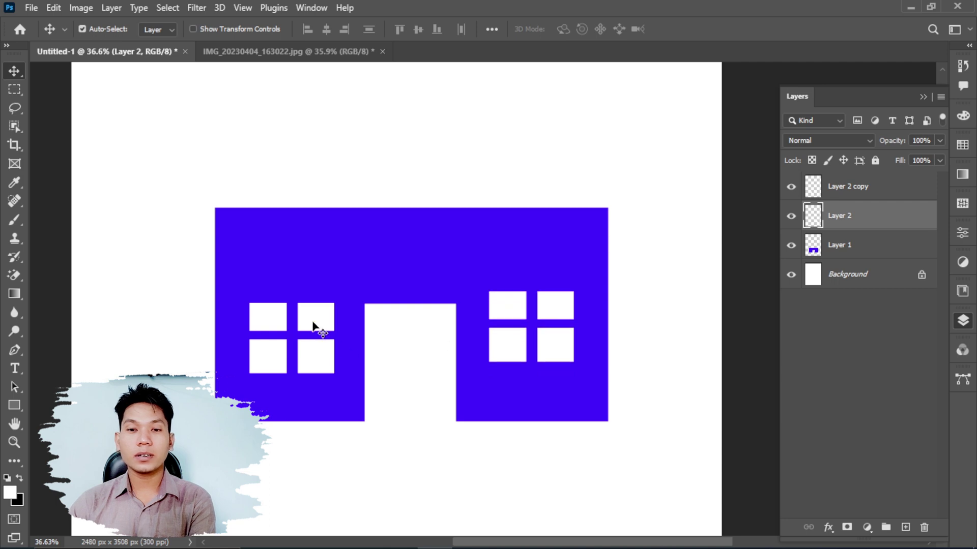
{"action": "left_click_drag", "start_coordinate": [311, 327], "coordinate": [314, 312]}
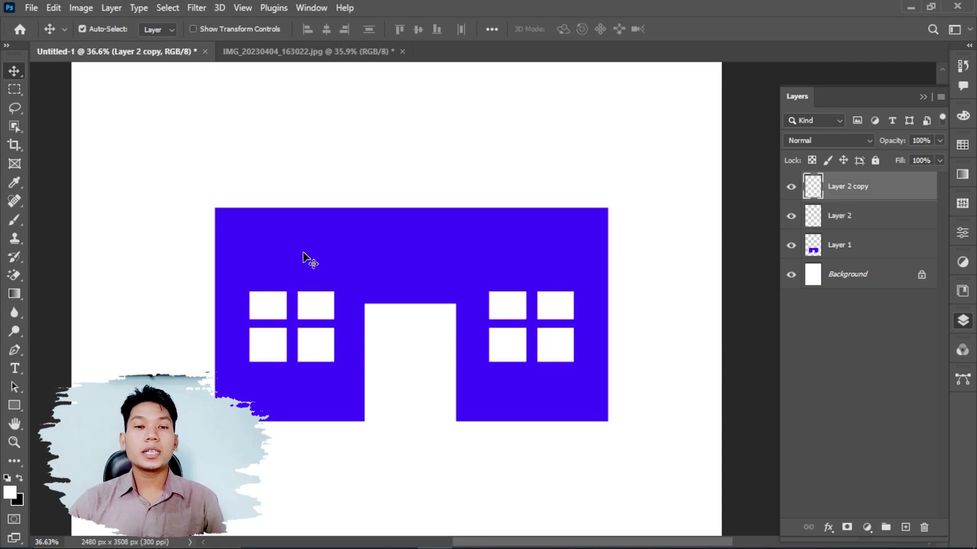
Step: On a new layer, fill a thin strip along the building's top edge with orange ff7f31
{"action": "left_click", "coordinate": [15, 89]}
{"action": "left_click_drag", "start_coordinate": [199, 190], "coordinate": [628, 215]}
{"action": "left_click", "coordinate": [905, 527]}
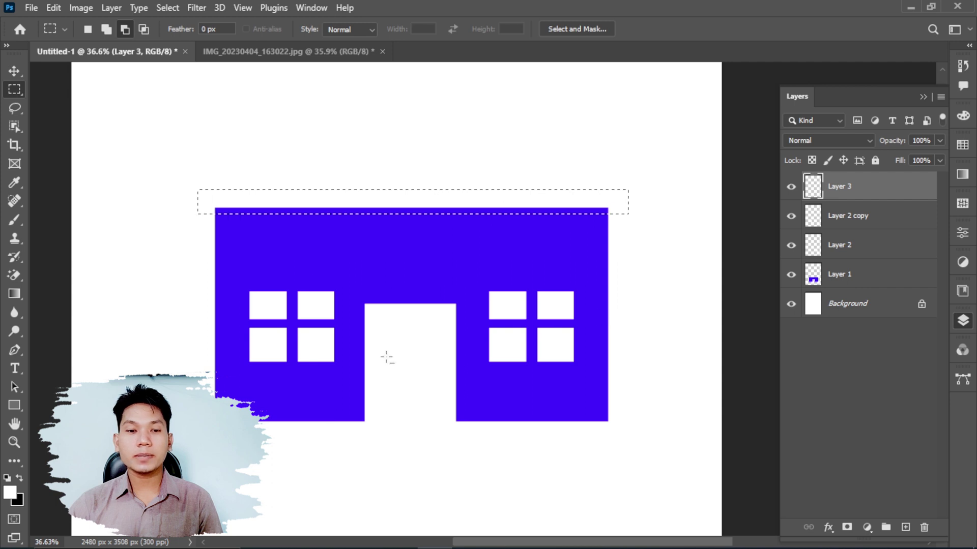
{"action": "left_click", "coordinate": [9, 491]}
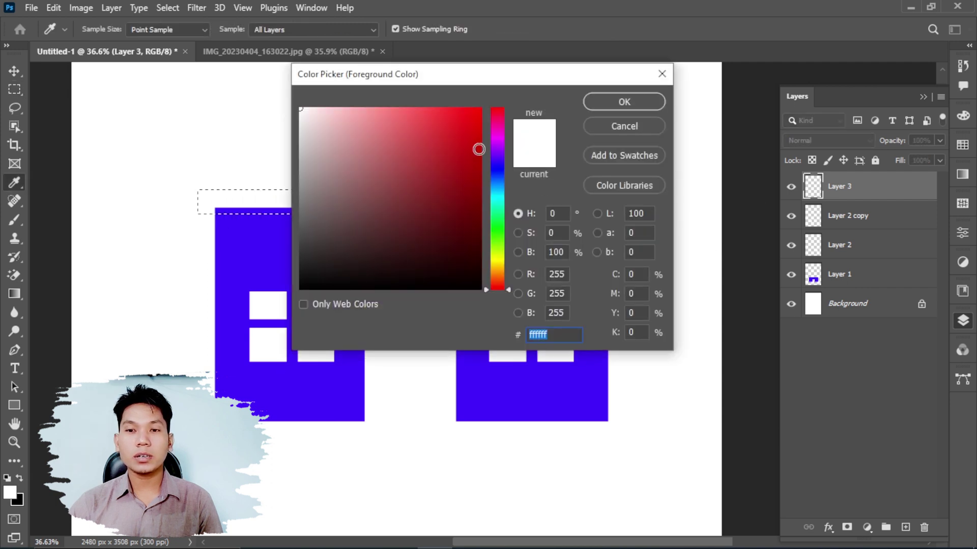
{"action": "left_click", "coordinate": [498, 272]}
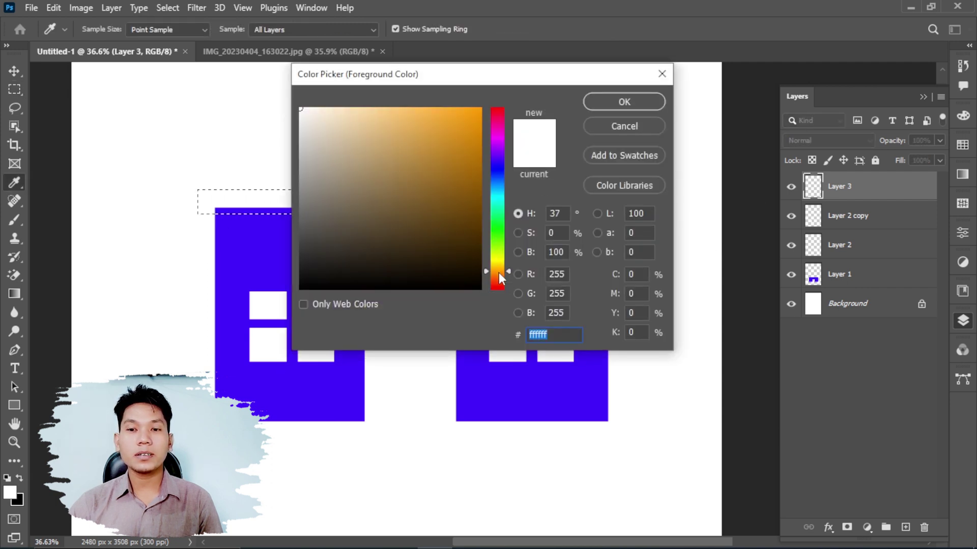
{"action": "left_click", "coordinate": [498, 276]}
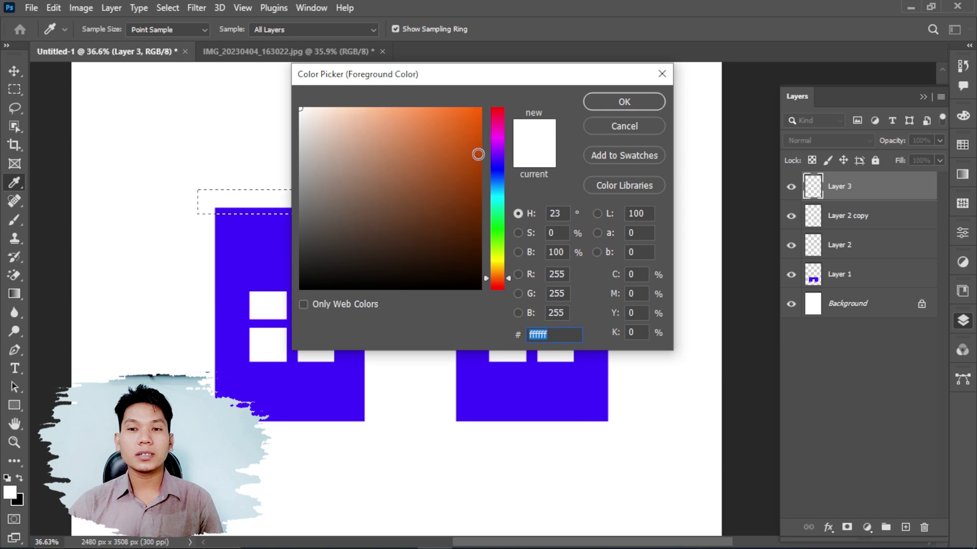
{"action": "left_click", "coordinate": [446, 108]}
{"action": "left_click", "coordinate": [621, 105]}
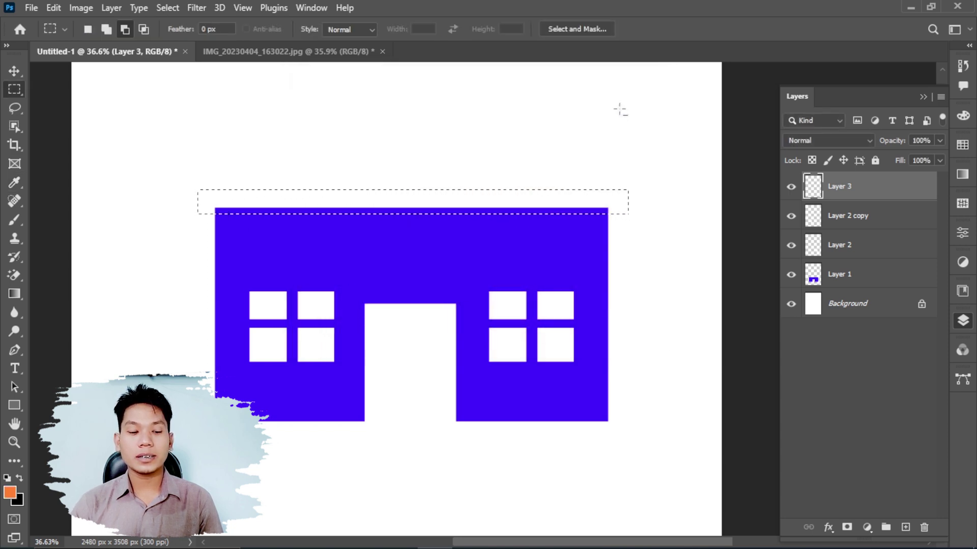
{"action": "key", "text": "alt+BackSpace"}
{"action": "key", "text": "ctrl+d"}
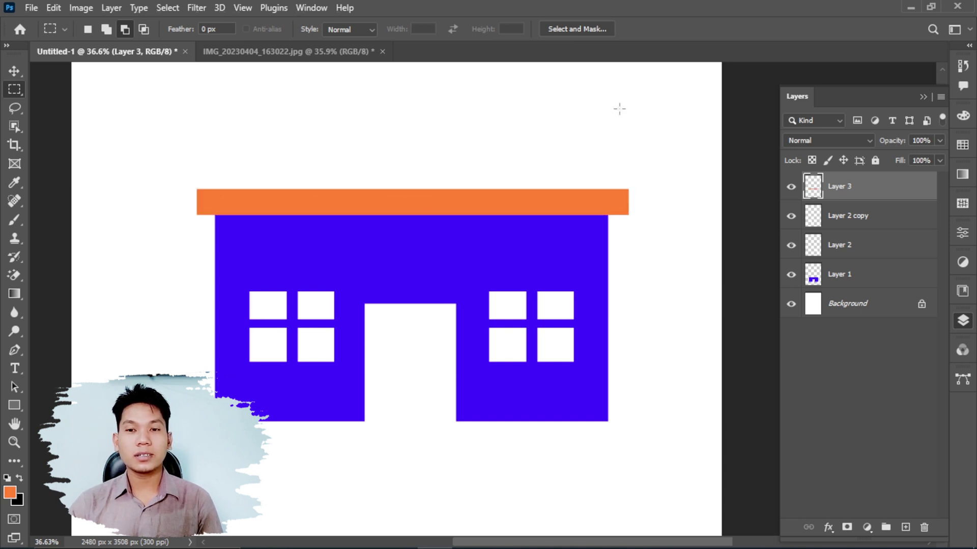
Step: With the Move tool active, select Layer 3, the orange roof slab
{"action": "scroll", "coordinate": [428, 240], "scroll_direction": "down", "scroll_amount": 3}
{"action": "scroll", "coordinate": [456, 218], "scroll_direction": "up", "scroll_amount": 1}
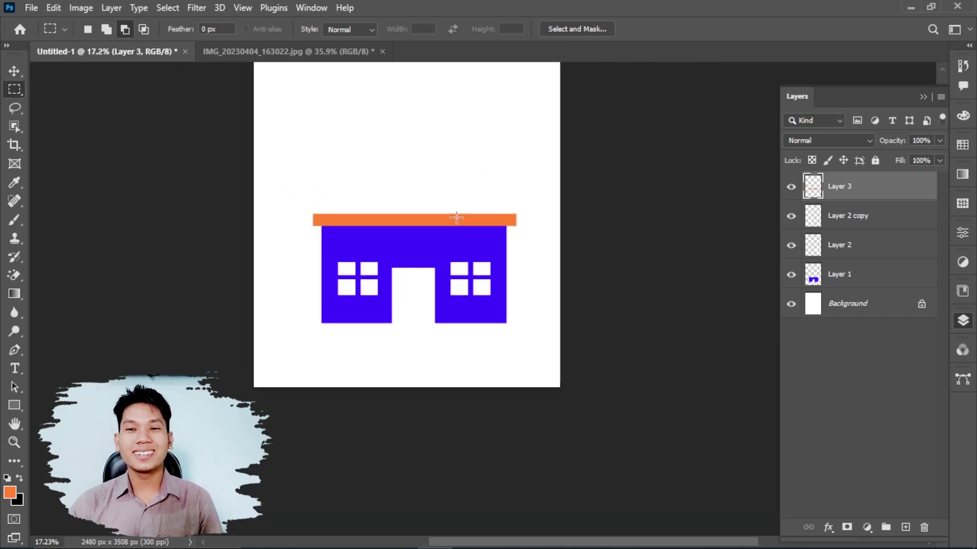
{"action": "scroll", "coordinate": [455, 190], "scroll_direction": "down", "scroll_amount": 1}
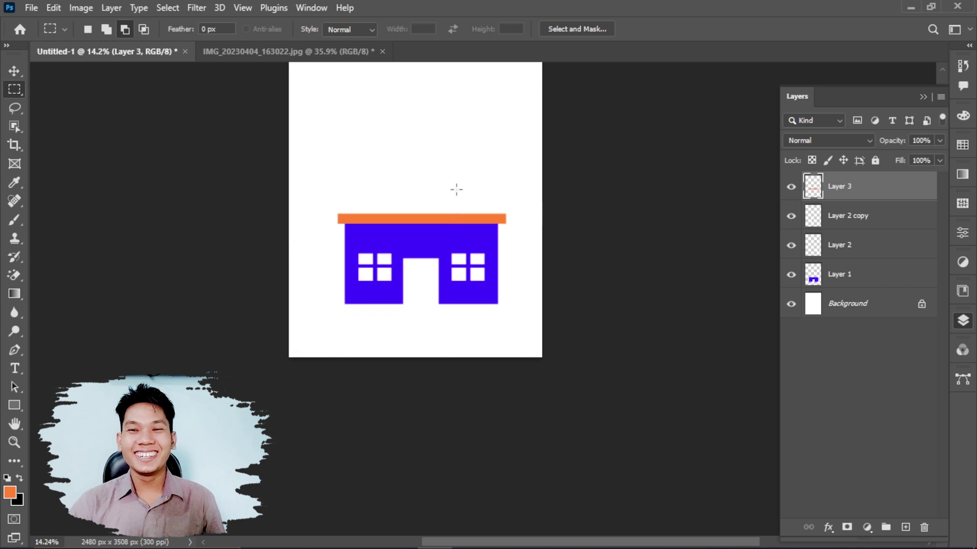
{"action": "scroll", "coordinate": [456, 189], "scroll_direction": "up", "scroll_amount": 1}
{"action": "scroll", "coordinate": [457, 188], "scroll_direction": "down", "scroll_amount": 3}
{"action": "scroll", "coordinate": [479, 170], "scroll_direction": "up", "scroll_amount": 3}
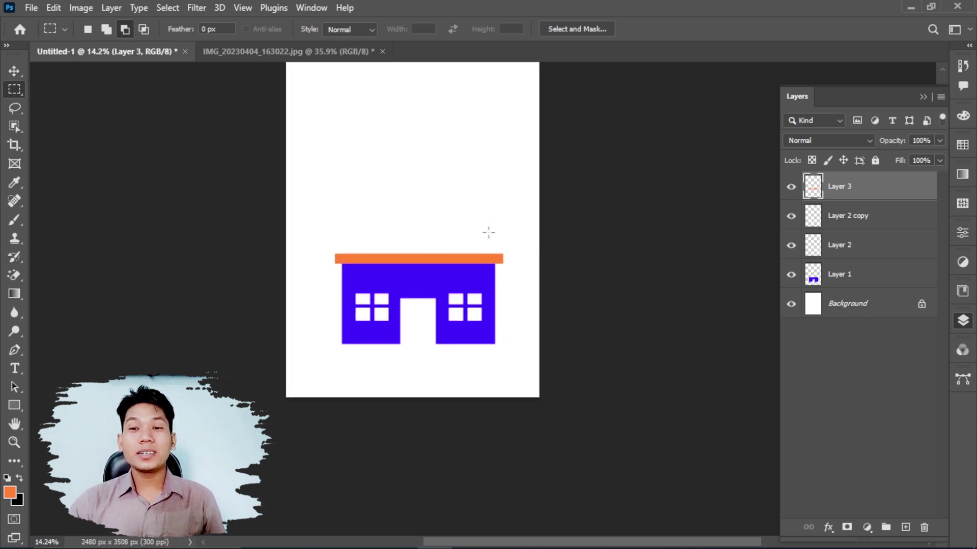
{"action": "left_click", "coordinate": [14, 71]}
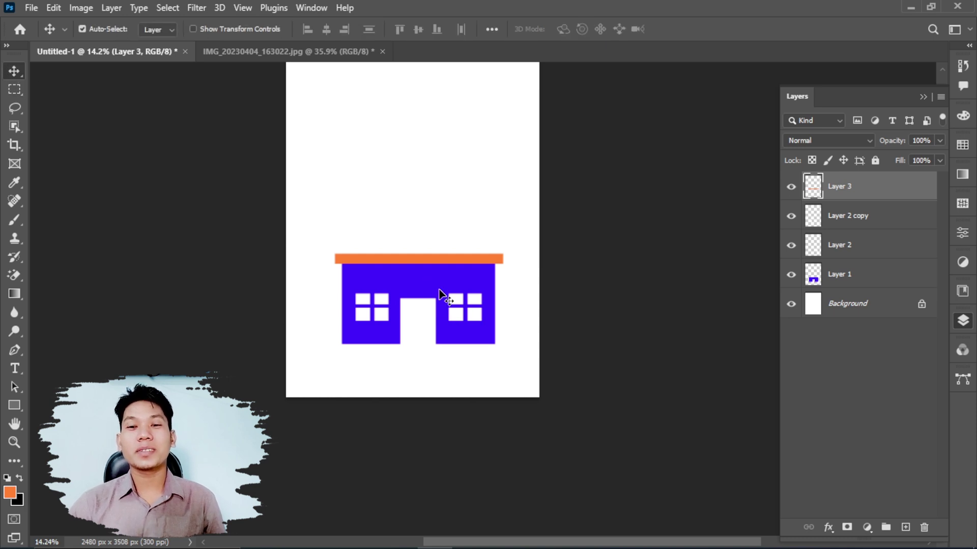
{"action": "left_click", "coordinate": [884, 214]}
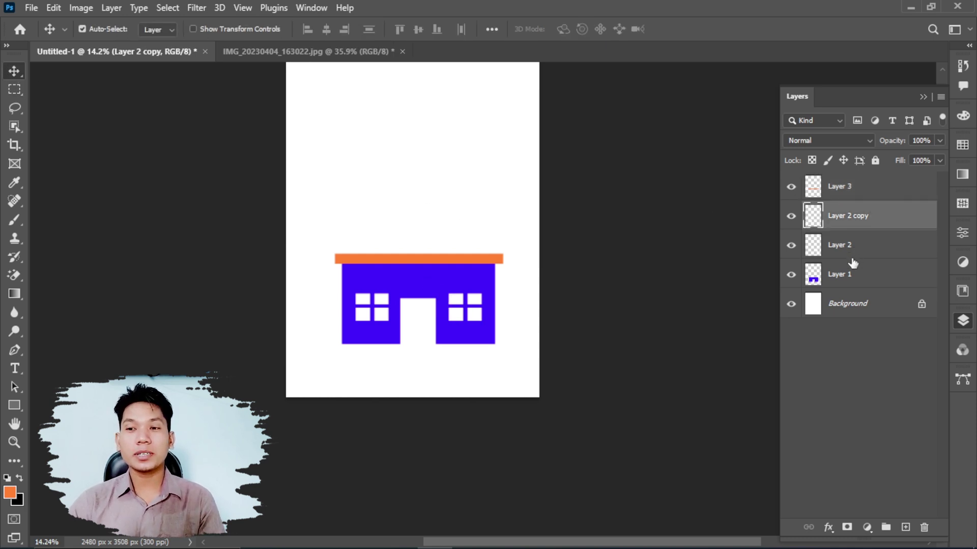
{"action": "left_click", "coordinate": [854, 257]}
{"action": "left_click", "coordinate": [851, 277]}
{"action": "left_click", "coordinate": [865, 254]}
{"action": "left_click", "coordinate": [863, 220]}
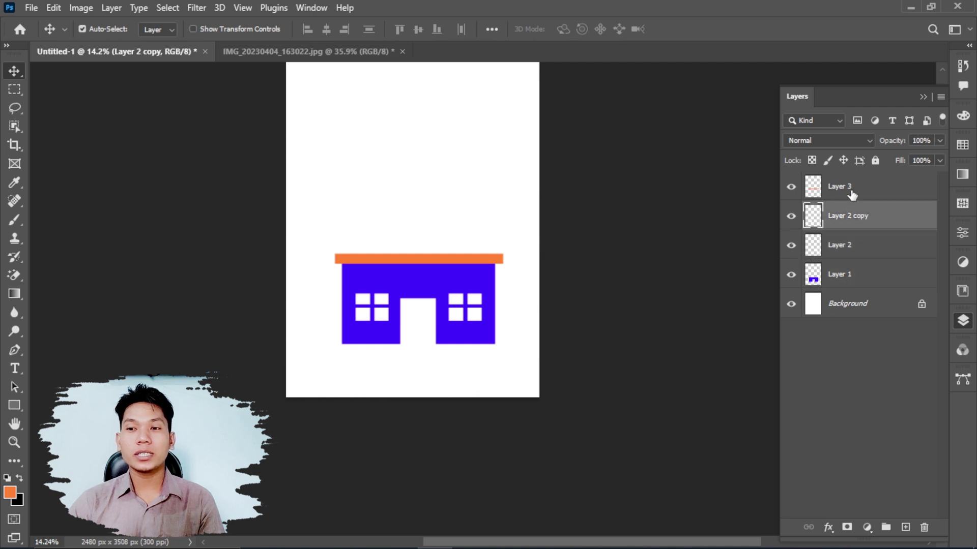
{"action": "left_click", "coordinate": [850, 193]}
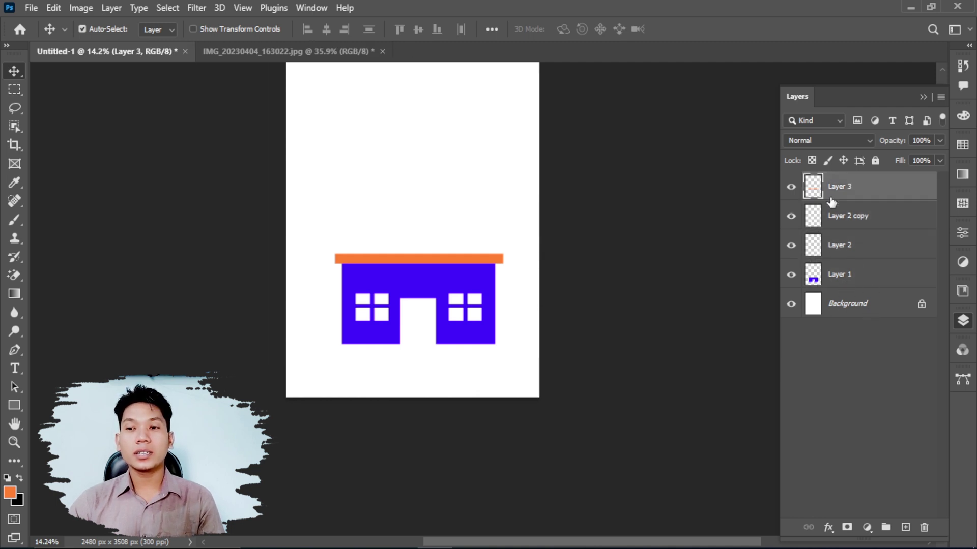
Step: Select Layer 3 through Layer 1 together, all four building layers
{"action": "key", "text": "ctrl"}
{"action": "left_click", "coordinate": [848, 223], "text": "ctrl"}
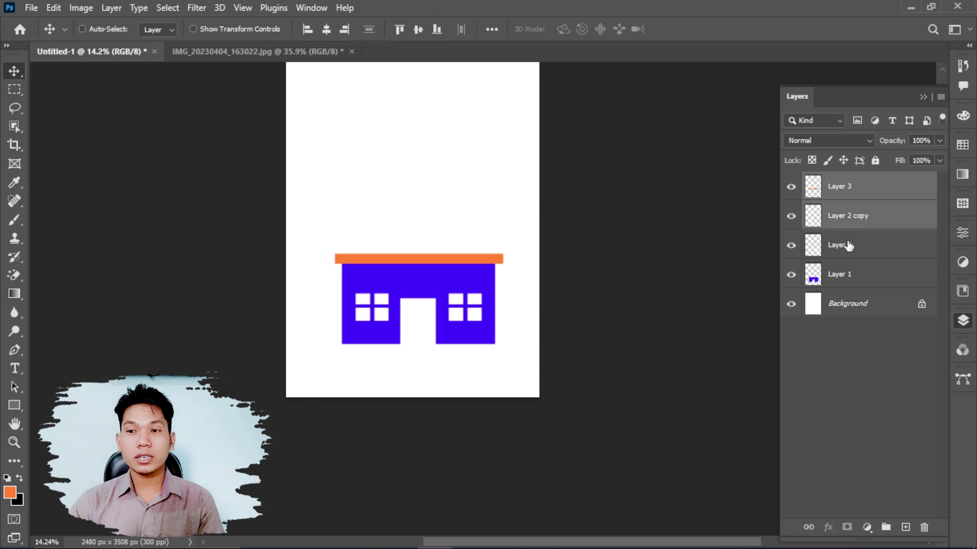
{"action": "left_click", "coordinate": [849, 250], "text": "ctrl"}
{"action": "left_click", "coordinate": [855, 273], "text": "ctrl"}
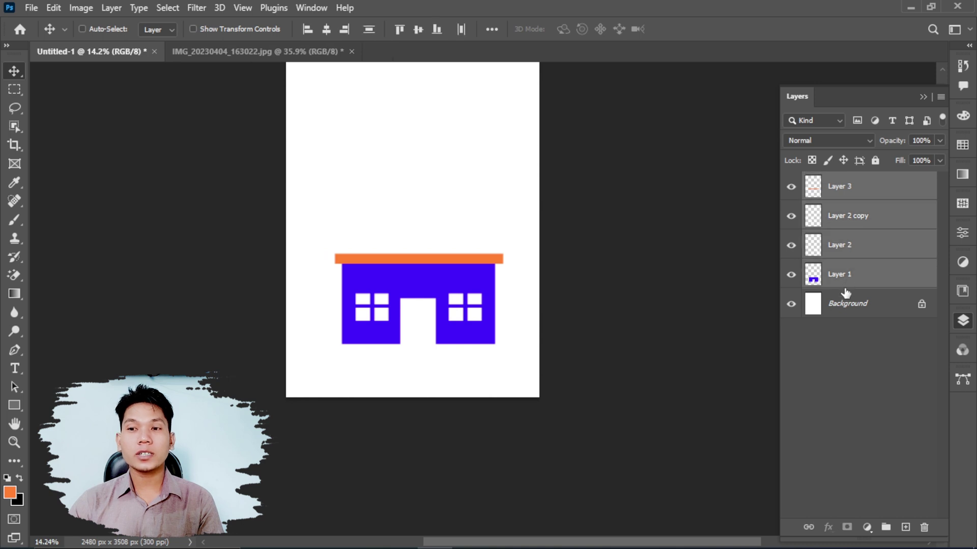
{"action": "left_click", "coordinate": [855, 193]}
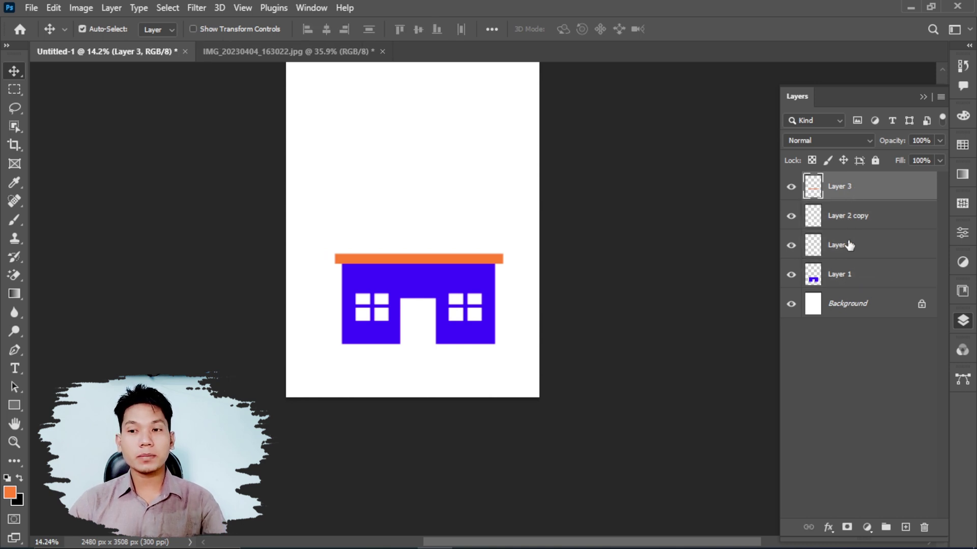
{"action": "left_click", "coordinate": [852, 277], "text": "shift"}
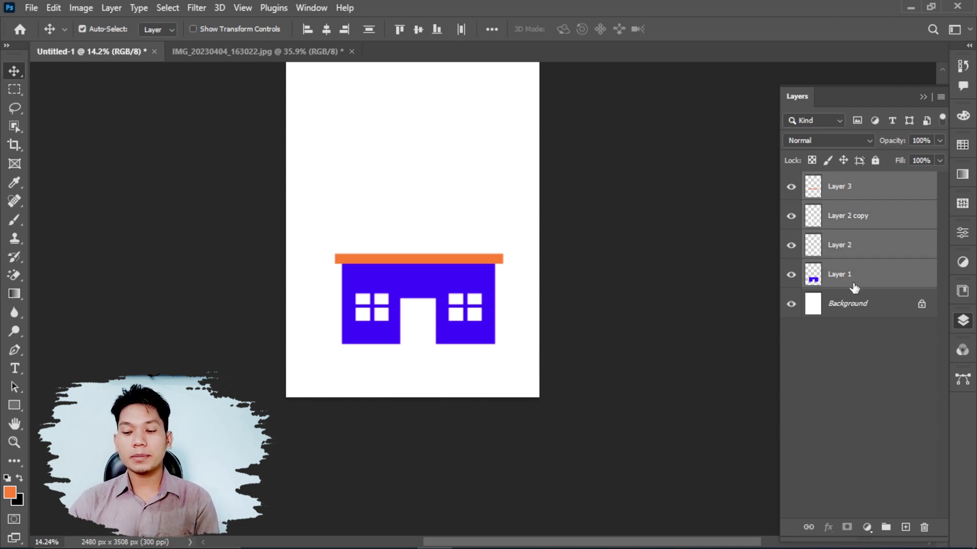
Step: Duplicate the four building layers with Ctrl+J and drag the copy up as a second storey
{"action": "key", "text": "ctrl+j"}
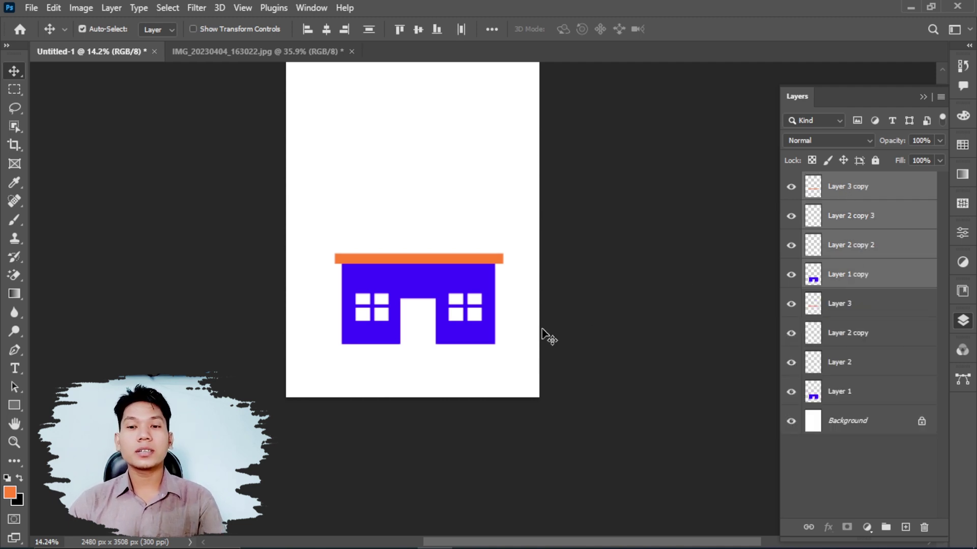
{"action": "left_click_drag", "start_coordinate": [468, 315], "coordinate": [471, 224]}
{"action": "scroll", "coordinate": [436, 344], "scroll_direction": "down", "scroll_amount": 2}
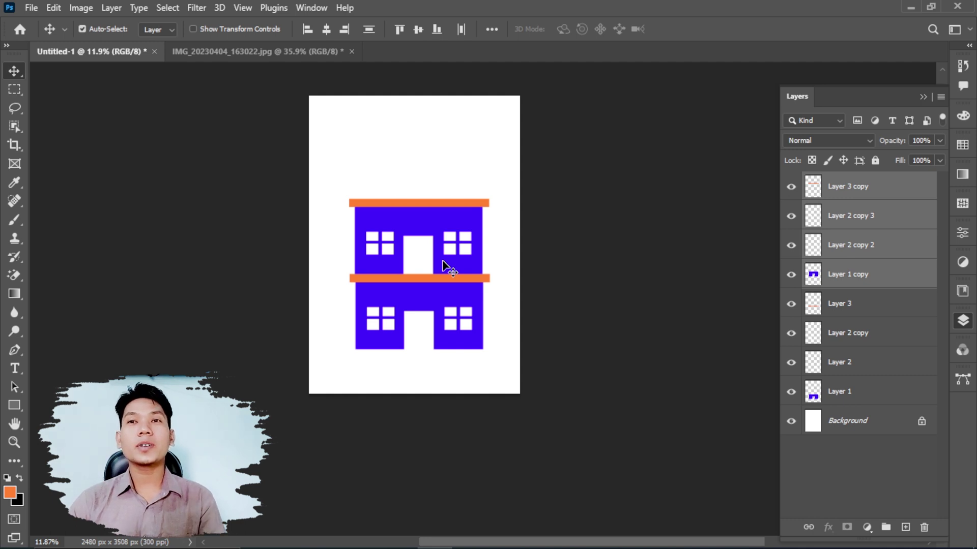
{"action": "scroll", "coordinate": [435, 214], "scroll_direction": "up", "scroll_amount": 1}
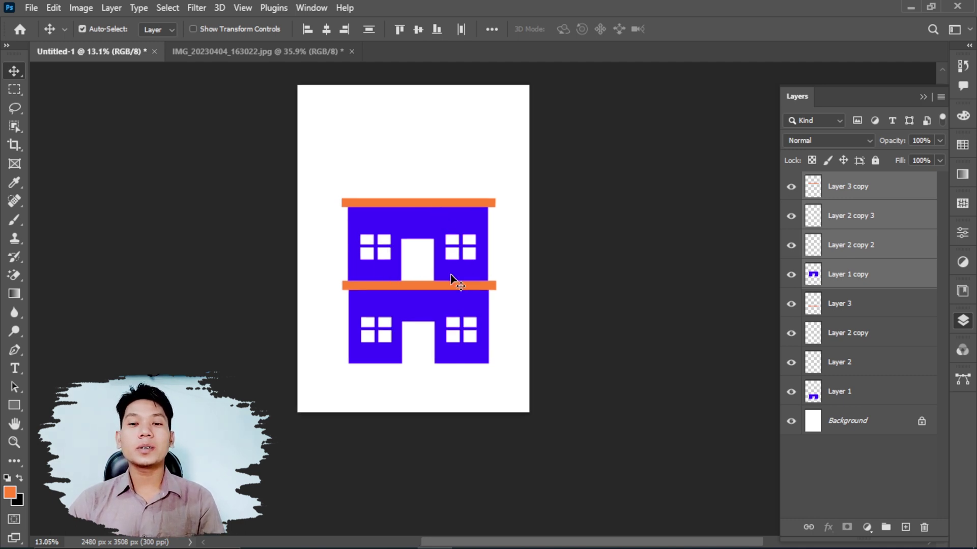
{"action": "scroll", "coordinate": [452, 270], "scroll_direction": "up", "scroll_amount": 1}
{"action": "scroll", "coordinate": [447, 262], "scroll_direction": "up", "scroll_amount": 1}
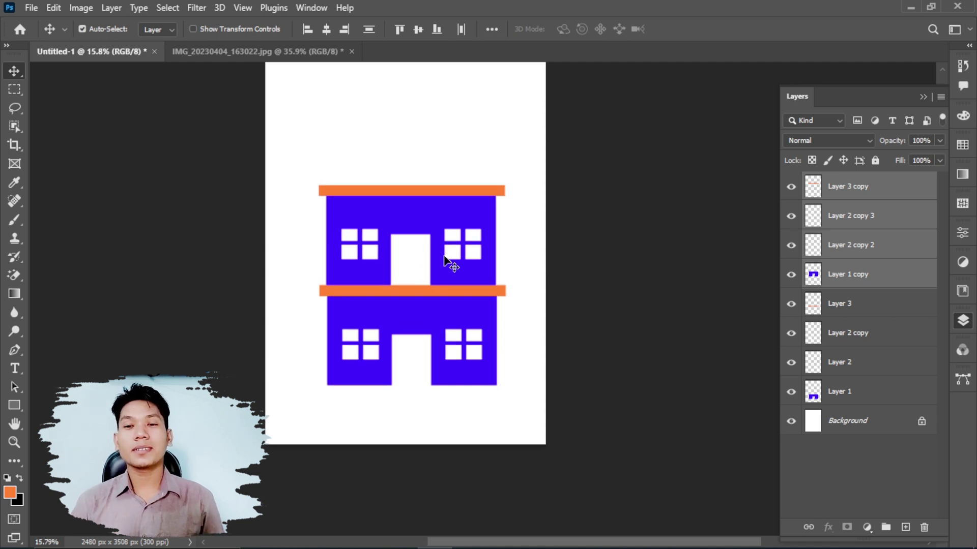
{"action": "left_click", "coordinate": [555, 257]}
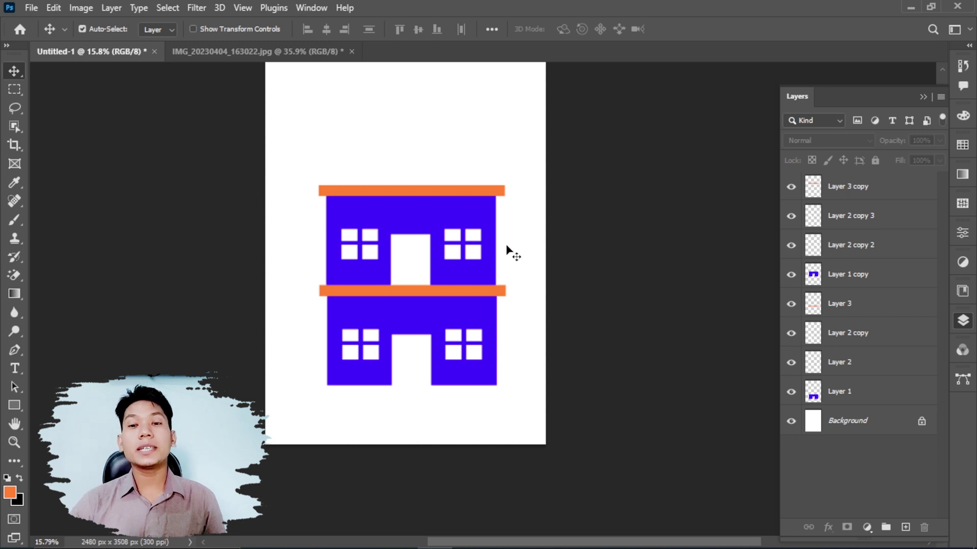
{"action": "scroll", "coordinate": [468, 247], "scroll_direction": "up", "scroll_amount": 1}
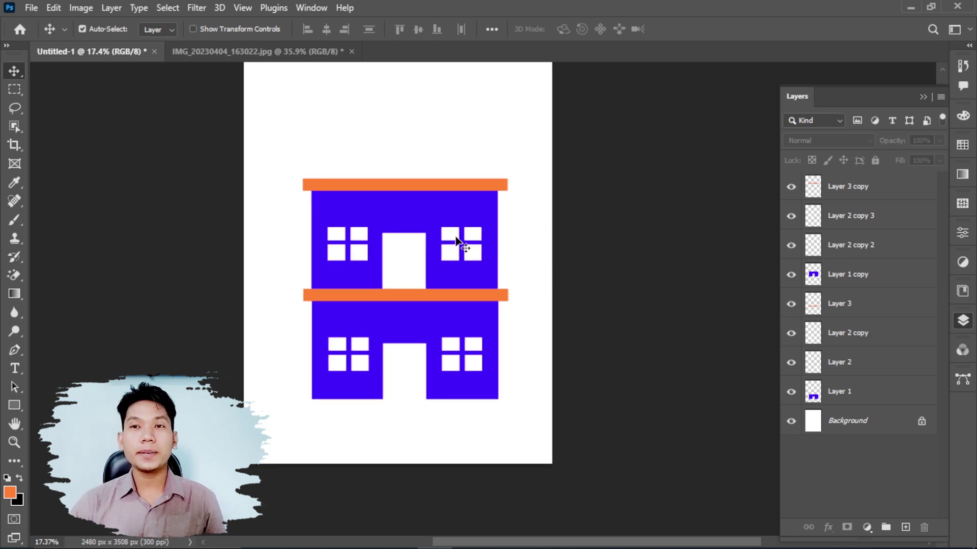